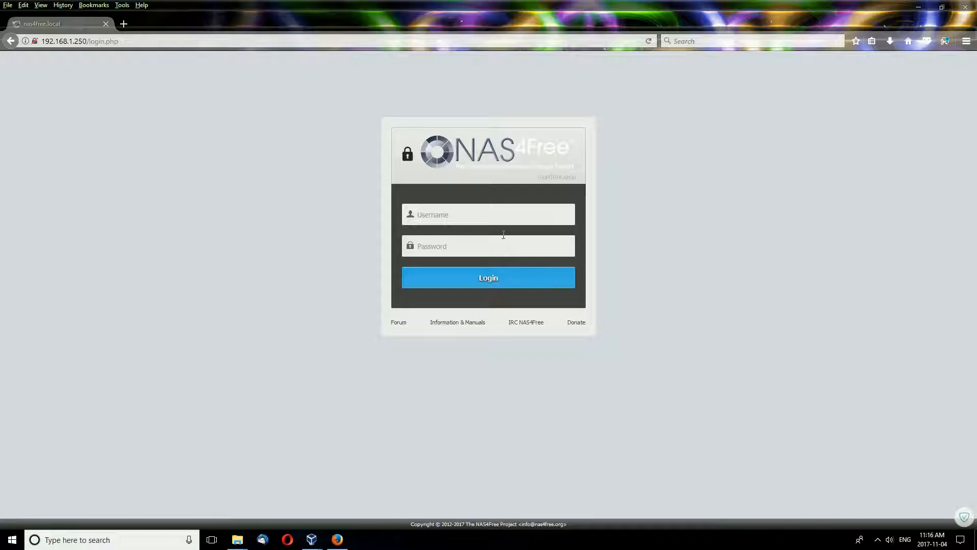
Log in as admin with the account password and decline Firefox's offer to save the login.
{"action": "left_click", "coordinate": [452, 217]}
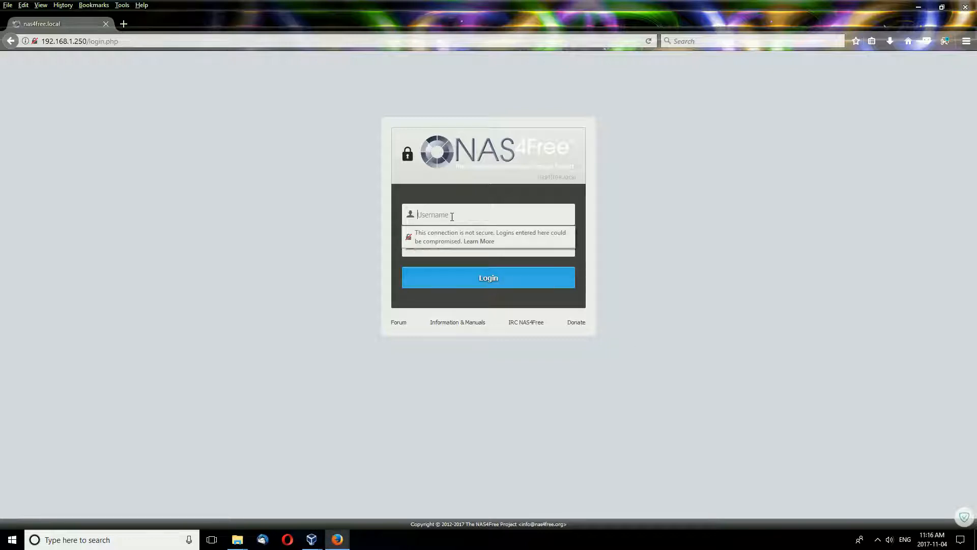
{"action": "left_click", "coordinate": [859, 310]}
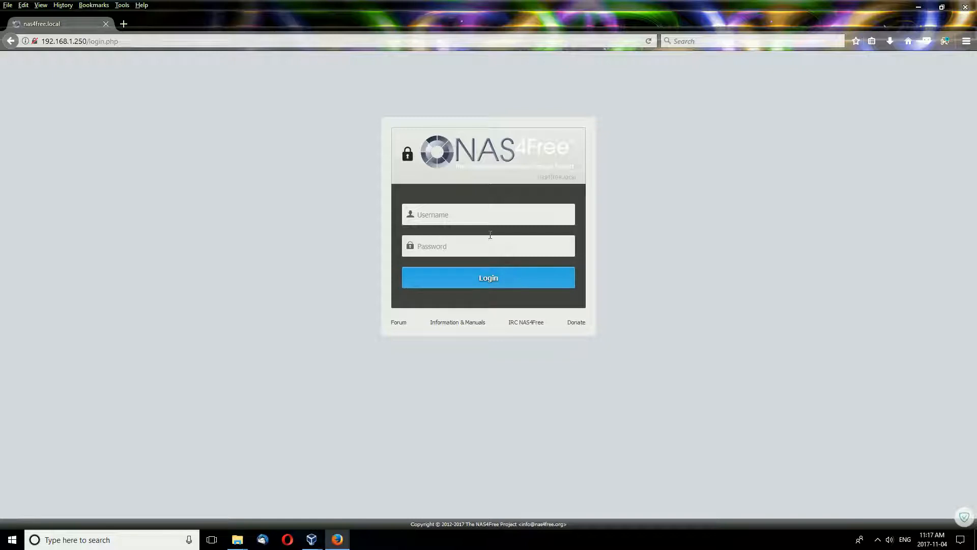
{"action": "left_click", "coordinate": [484, 218]}
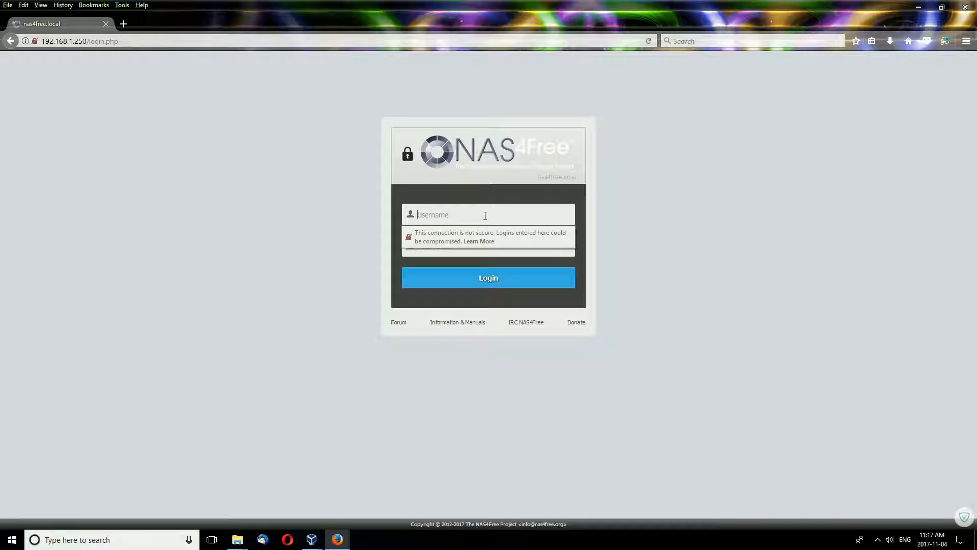
{"action": "type", "text": "admin"}
{"action": "key", "text": "Tab"}
{"action": "type", "text": "nas4free"}
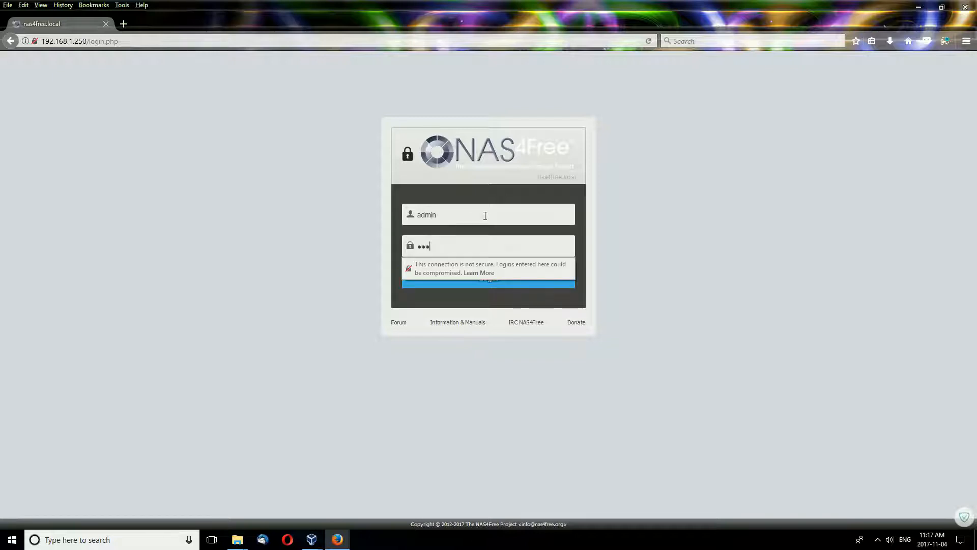
{"action": "key", "text": "Return"}
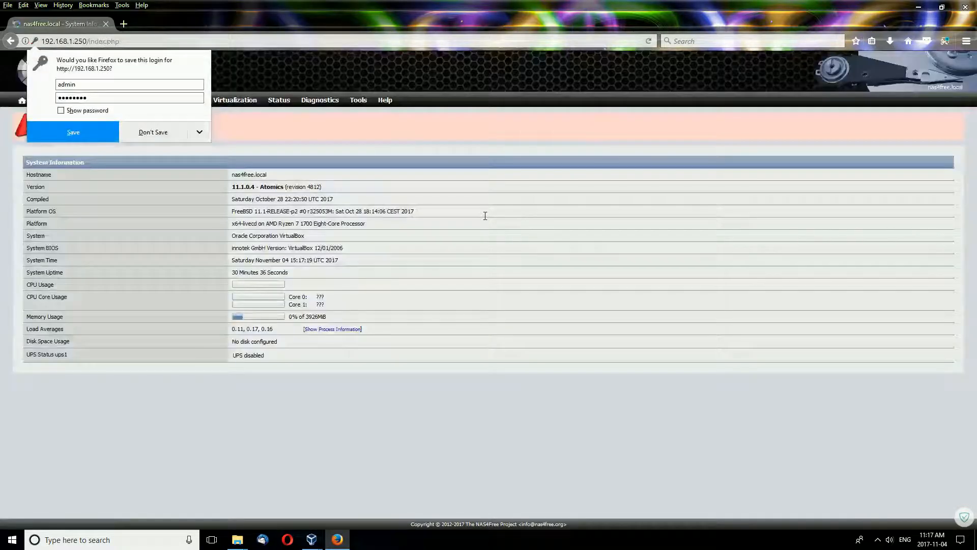
{"action": "left_click", "coordinate": [242, 139]}
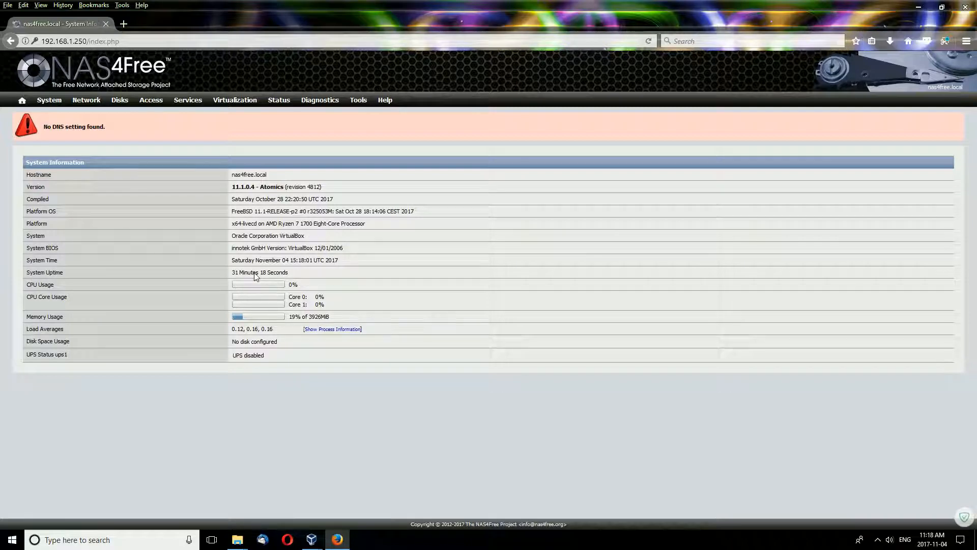
Reload the System Information home page from the home icon.
{"action": "left_click", "coordinate": [22, 100]}
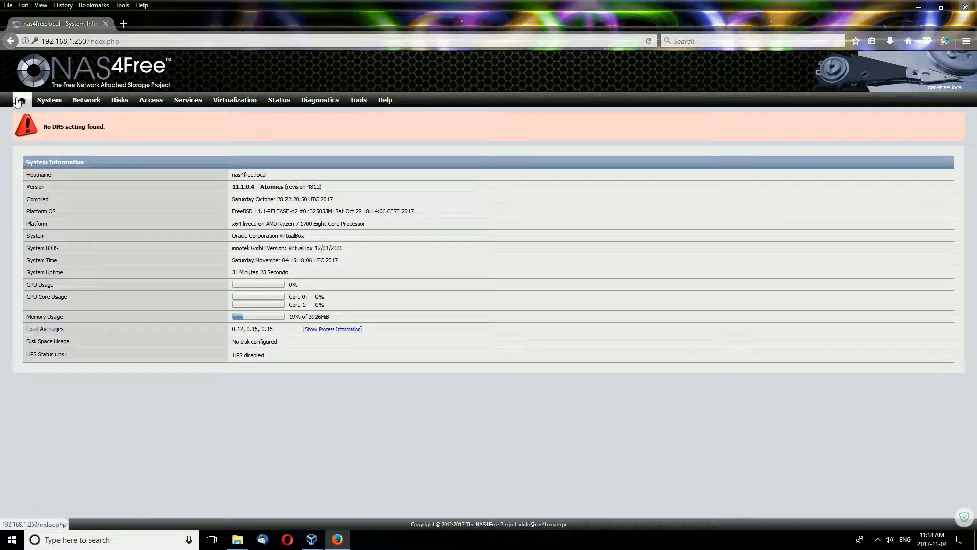
Review System > General Setup with Protocol kept at HTTP, then return to System Information.
{"action": "mouse_move", "coordinate": [51, 102]}
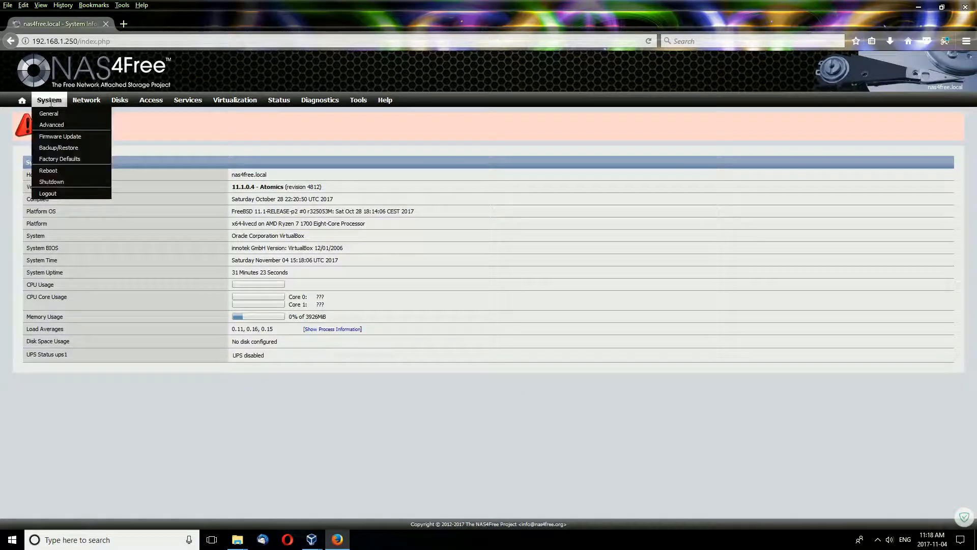
{"action": "left_click", "coordinate": [49, 114]}
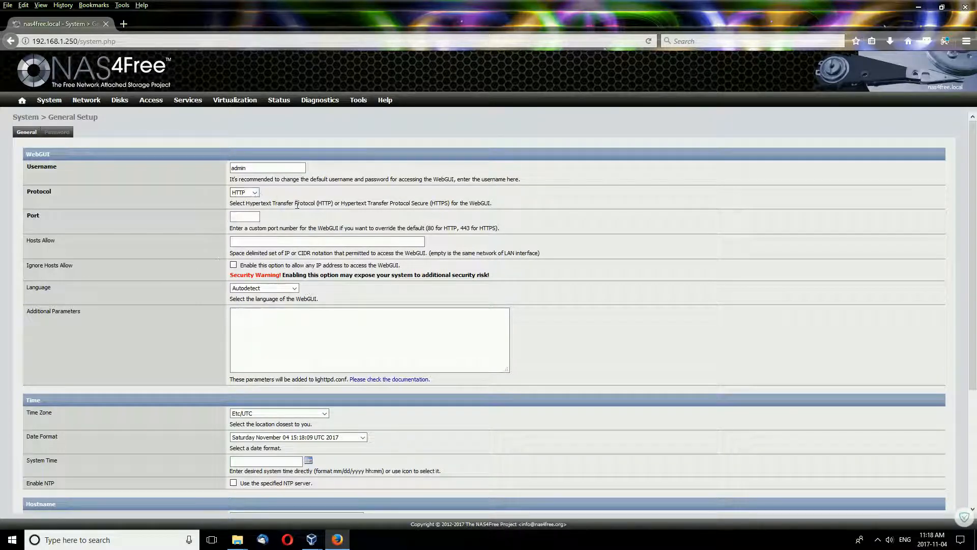
{"action": "left_click", "coordinate": [254, 192]}
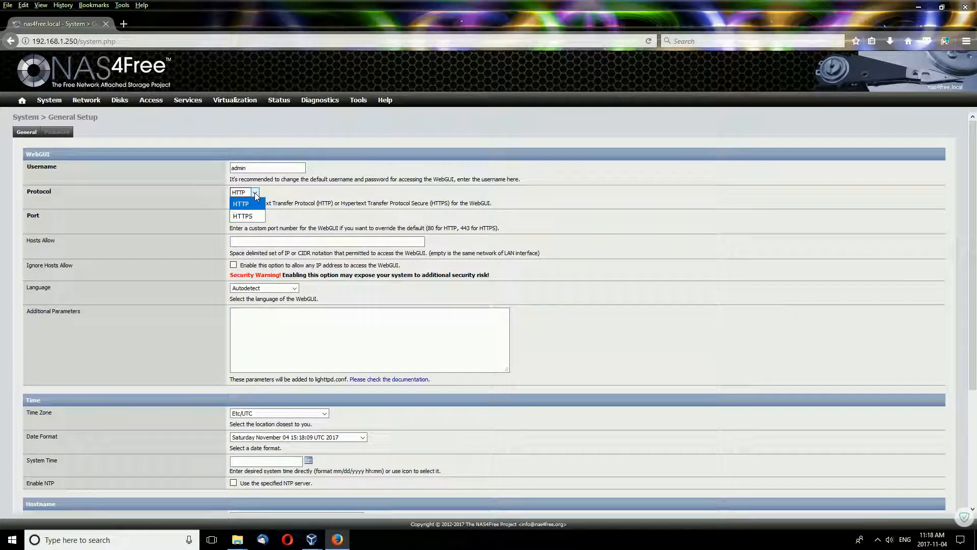
{"action": "left_click", "coordinate": [254, 193]}
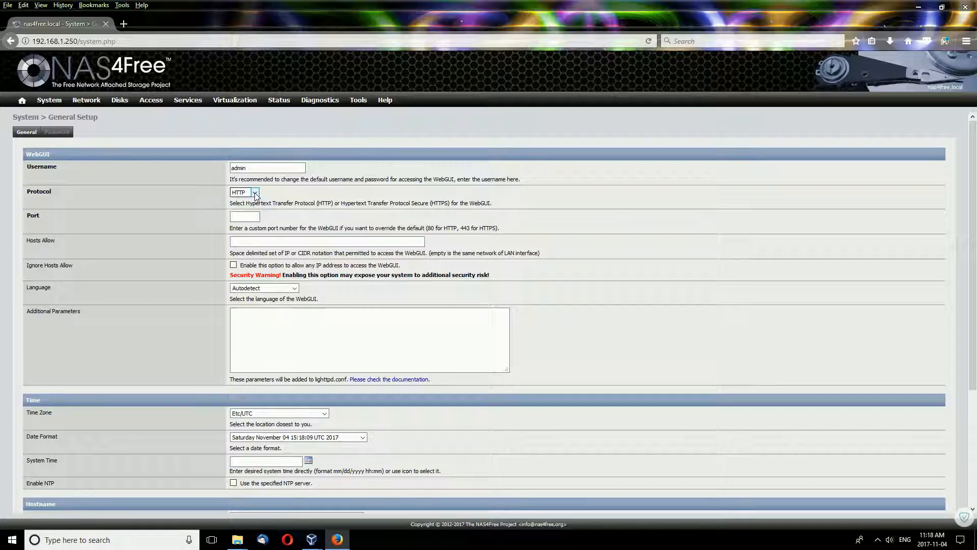
{"action": "scroll", "coordinate": [173, 286], "scroll_direction": "down", "scroll_amount": 2}
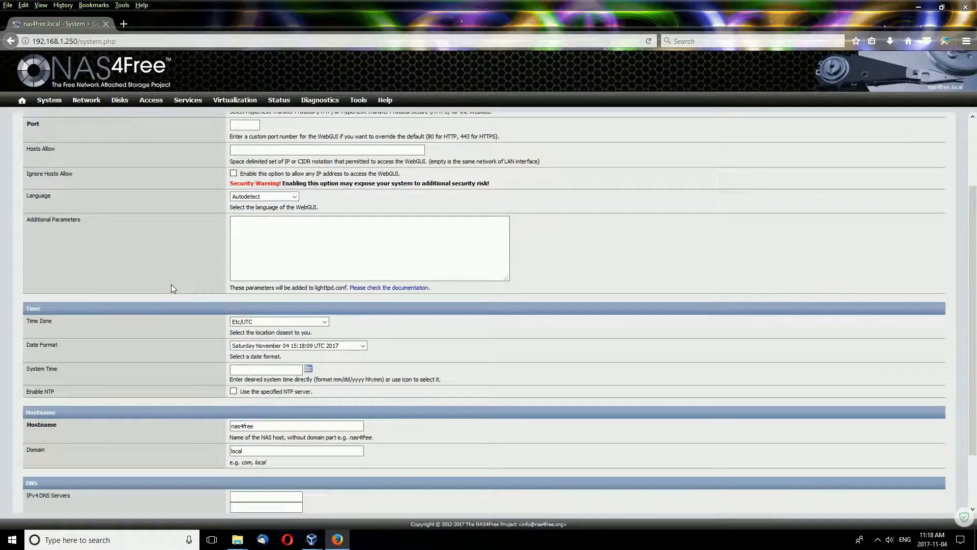
{"action": "scroll", "coordinate": [171, 288], "scroll_direction": "down", "scroll_amount": 1}
{"action": "scroll", "coordinate": [172, 285], "scroll_direction": "up", "scroll_amount": 3}
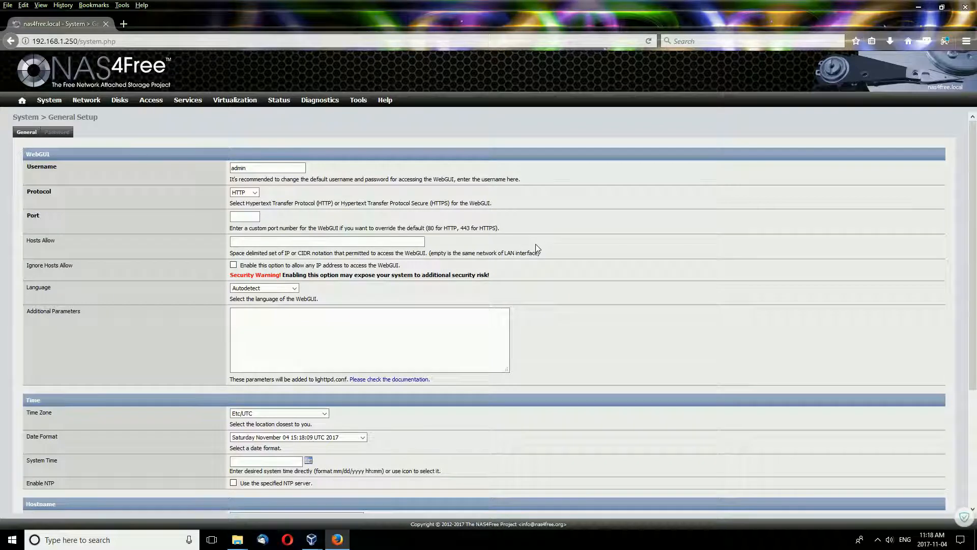
{"action": "scroll", "coordinate": [535, 243], "scroll_direction": "down", "scroll_amount": 5}
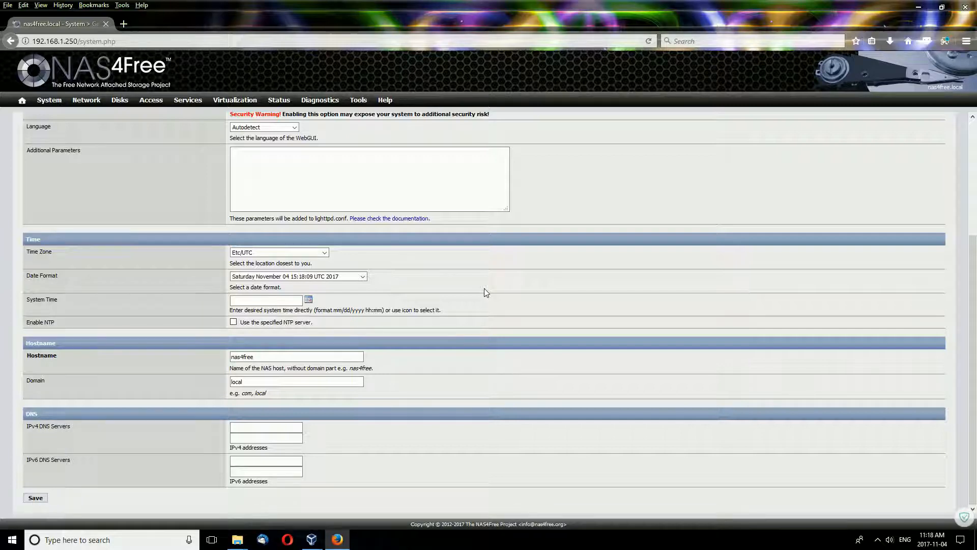
{"action": "scroll", "coordinate": [484, 288], "scroll_direction": "up", "scroll_amount": 3}
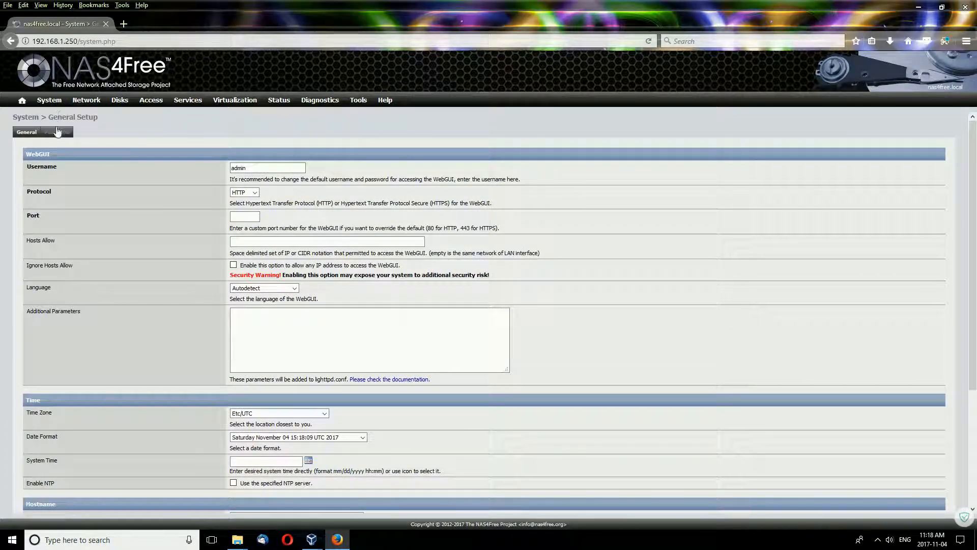
{"action": "left_click", "coordinate": [21, 100]}
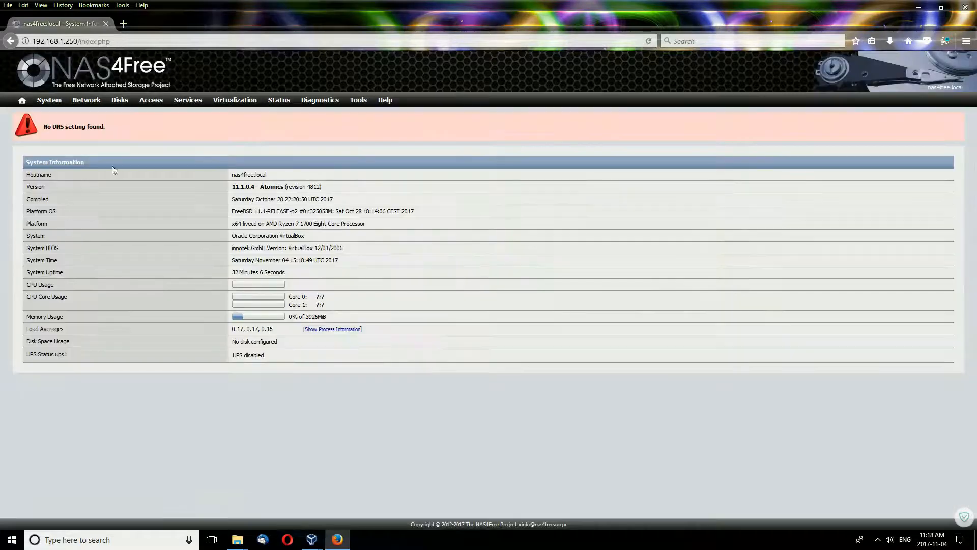
View the WebGUI and root Password tab under System > General, then go to System > Advanced.
{"action": "mouse_move", "coordinate": [49, 101]}
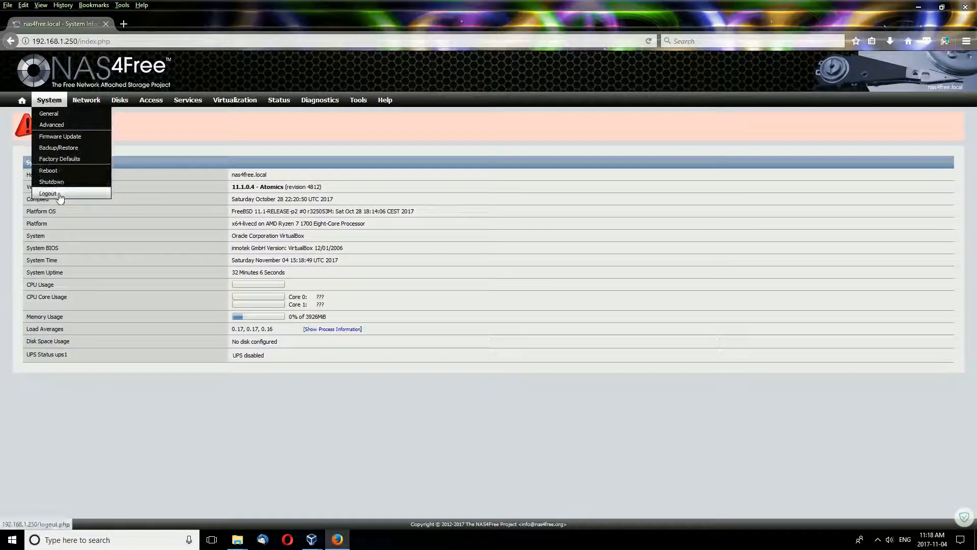
{"action": "mouse_move", "coordinate": [199, 105]}
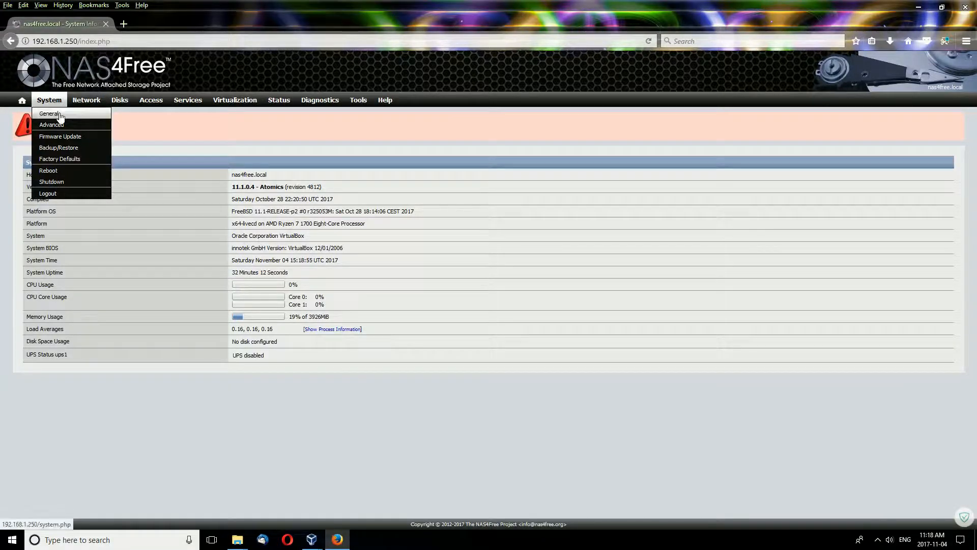
{"action": "left_click", "coordinate": [60, 114]}
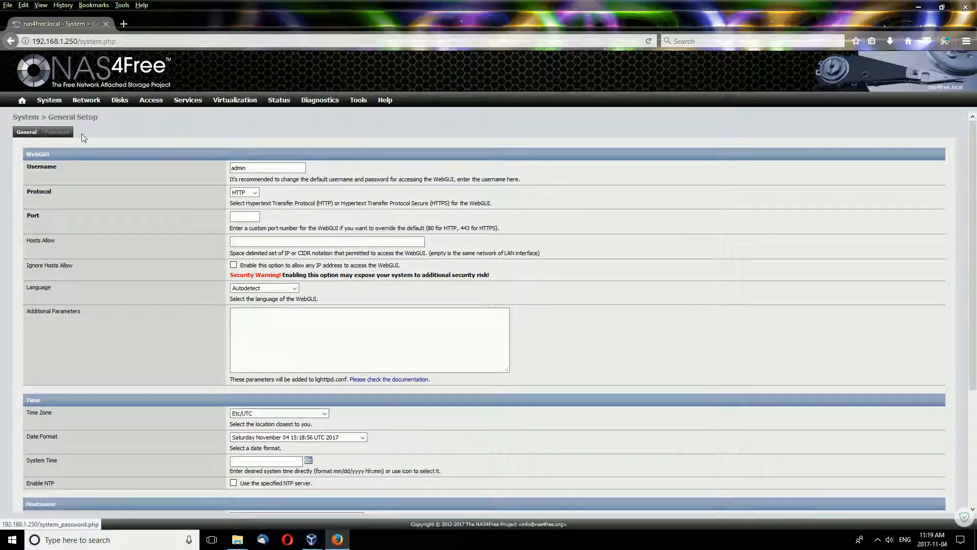
{"action": "left_click", "coordinate": [65, 136]}
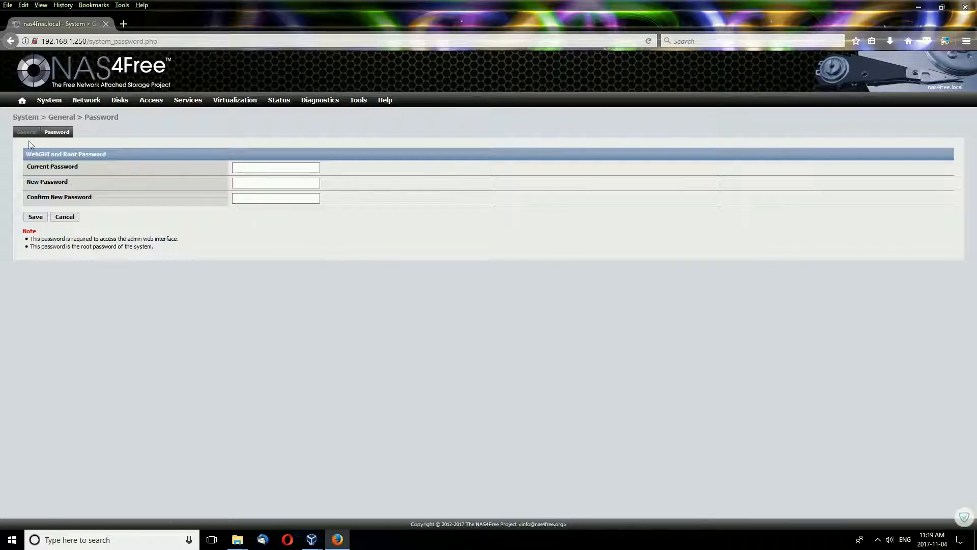
{"action": "mouse_move", "coordinate": [49, 100]}
{"action": "left_click", "coordinate": [52, 125]}
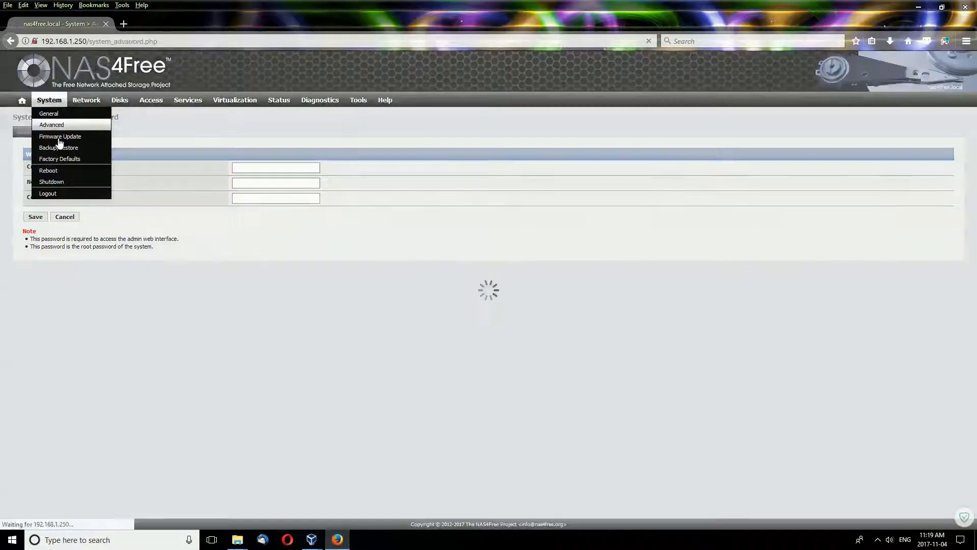
Scroll through the Advanced Setup page's System, Platform and Console settings.
{"action": "scroll", "coordinate": [524, 264], "scroll_direction": "down", "scroll_amount": 1}
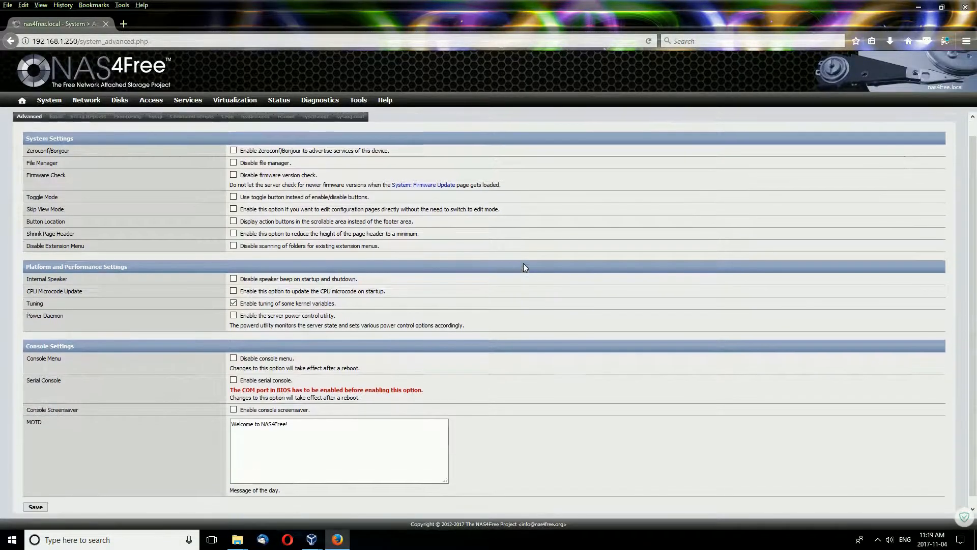
{"action": "scroll", "coordinate": [524, 265], "scroll_direction": "up", "scroll_amount": 1}
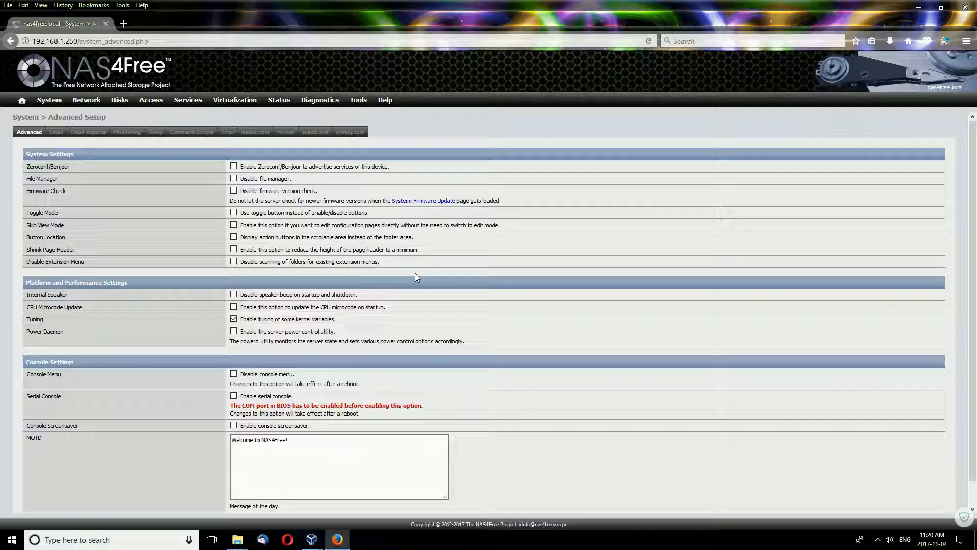
{"action": "scroll", "coordinate": [385, 275], "scroll_direction": "down", "scroll_amount": 1}
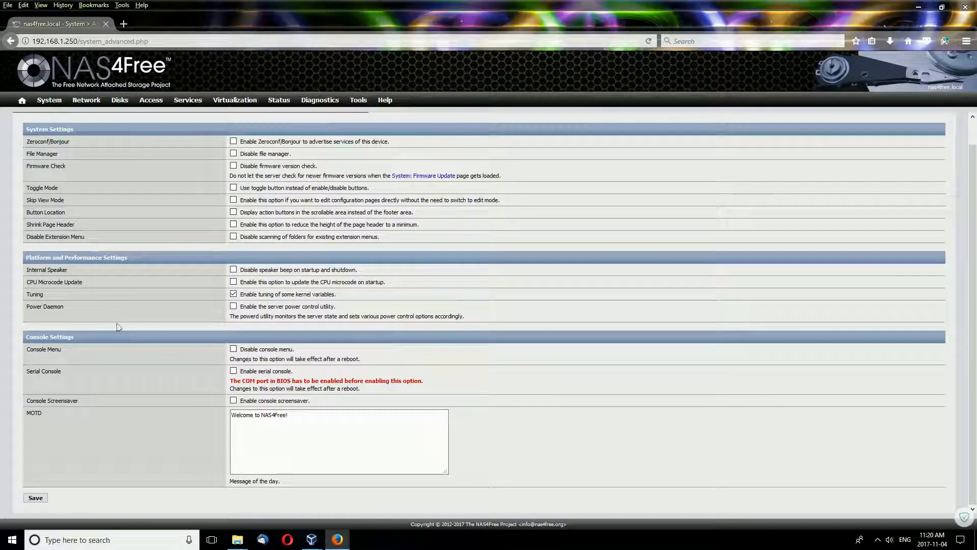
{"action": "mouse_move", "coordinate": [82, 101]}
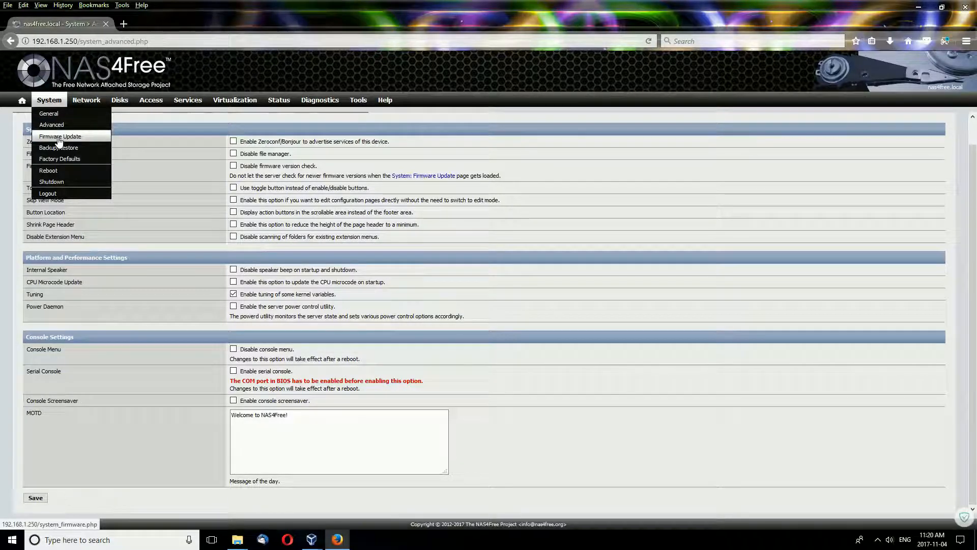
View Firmware Update, then the System > Backup/Restore page's encrypted configuration Backup tab.
{"action": "left_click", "coordinate": [59, 138]}
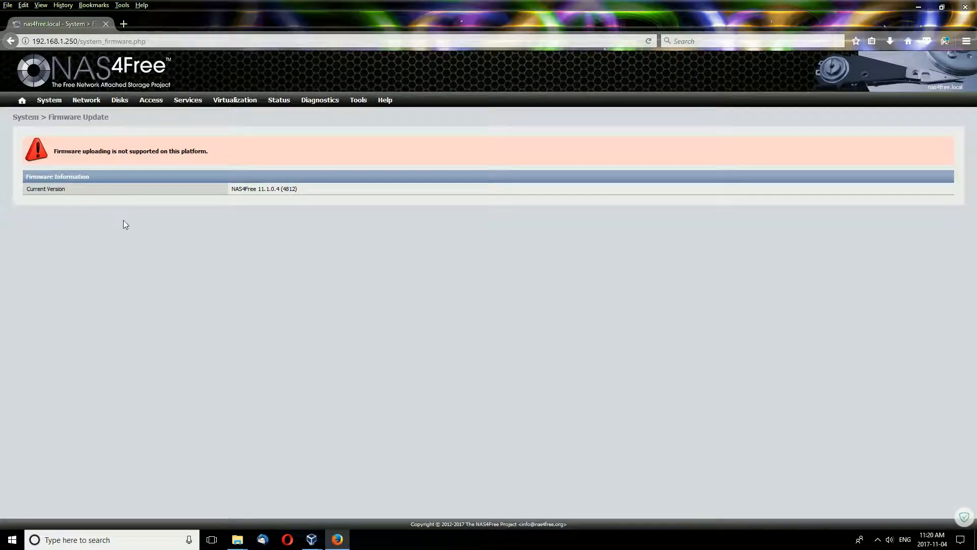
{"action": "mouse_move", "coordinate": [51, 100]}
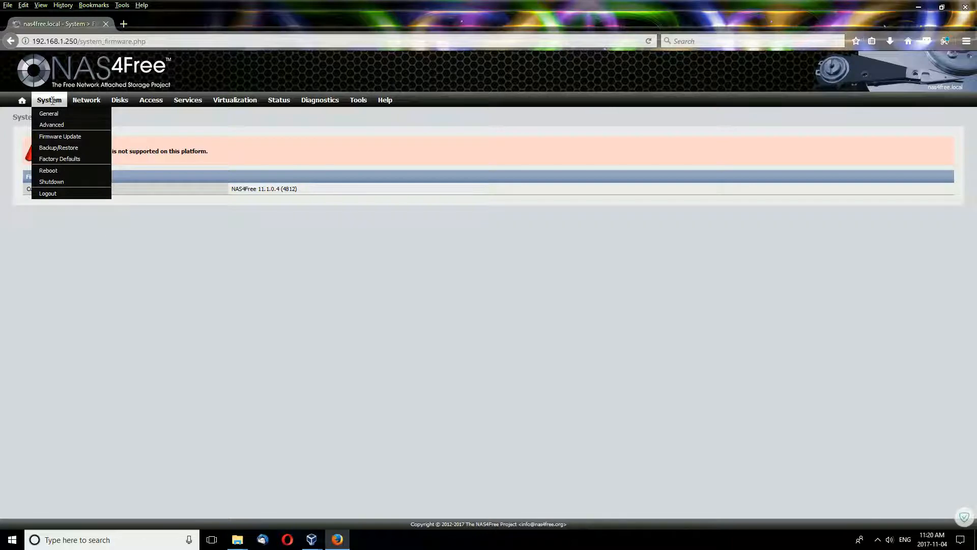
{"action": "left_click", "coordinate": [57, 148]}
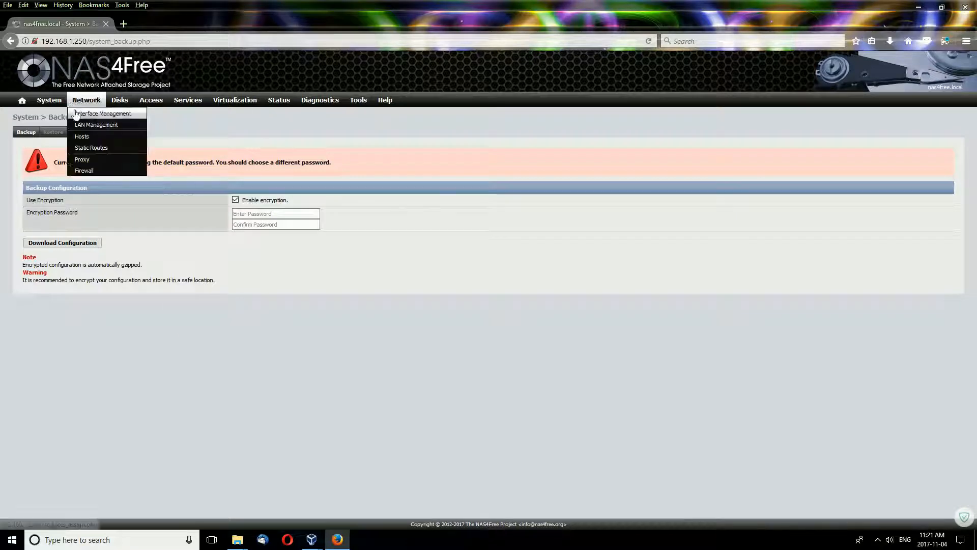
{"action": "mouse_move", "coordinate": [46, 100]}
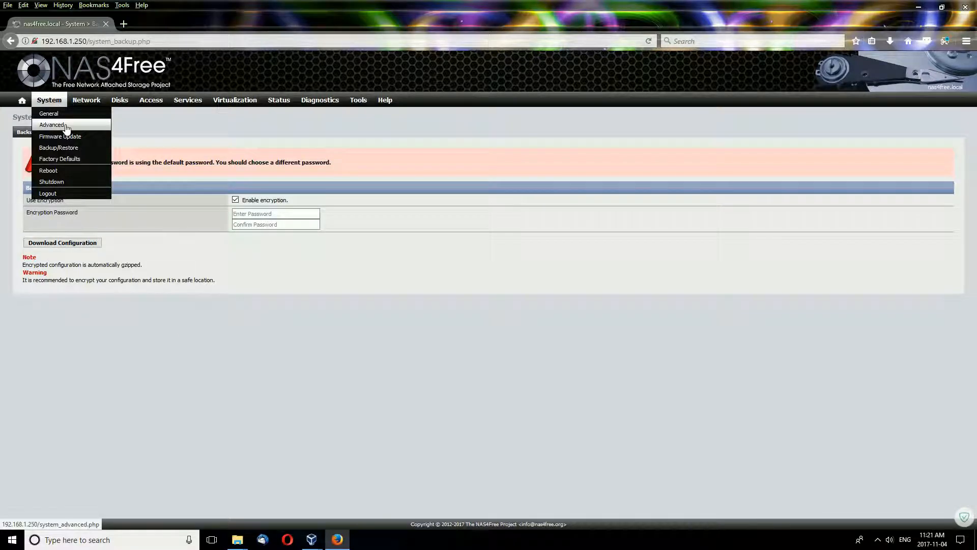
View the Restore tab, then bring up the System > Factory Defaults confirmation page.
{"action": "left_click", "coordinate": [52, 132]}
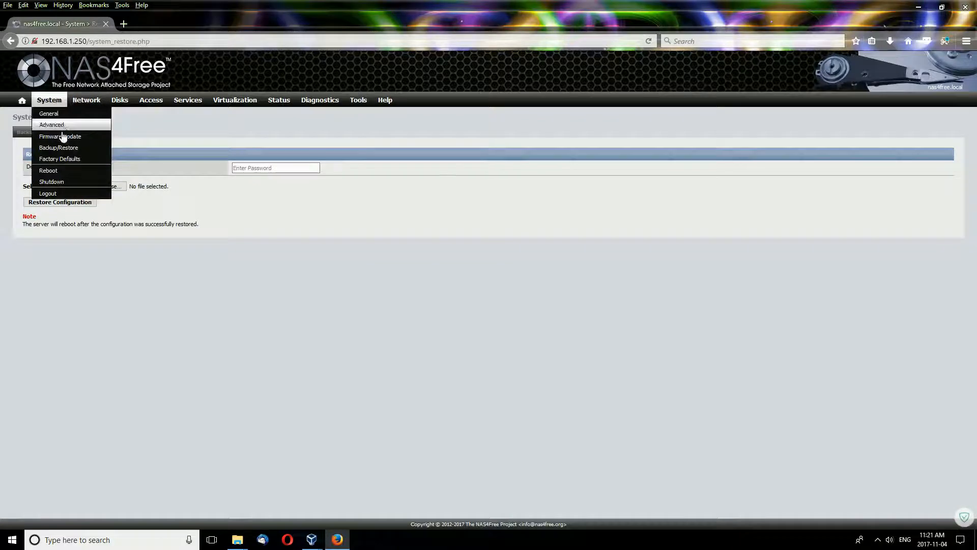
{"action": "left_click", "coordinate": [63, 159]}
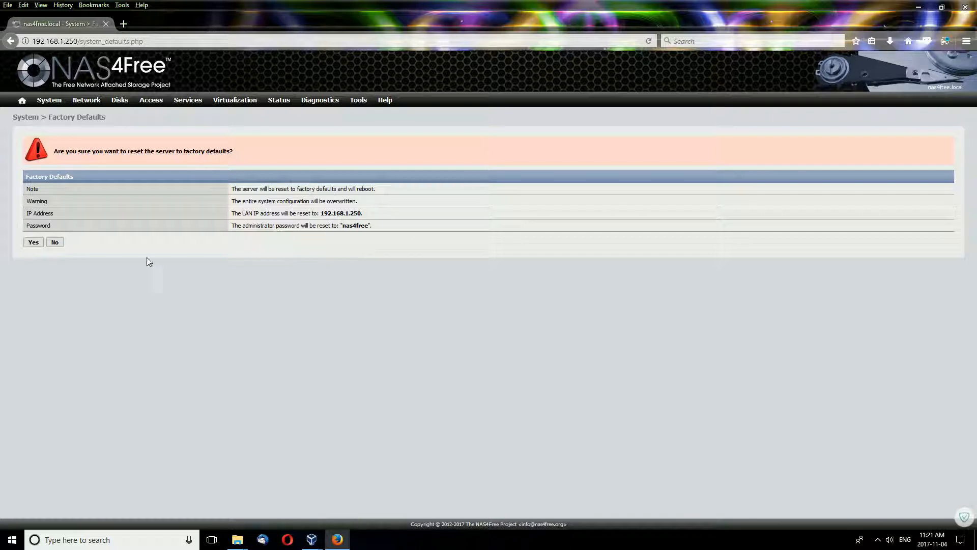
{"action": "mouse_move", "coordinate": [97, 108]}
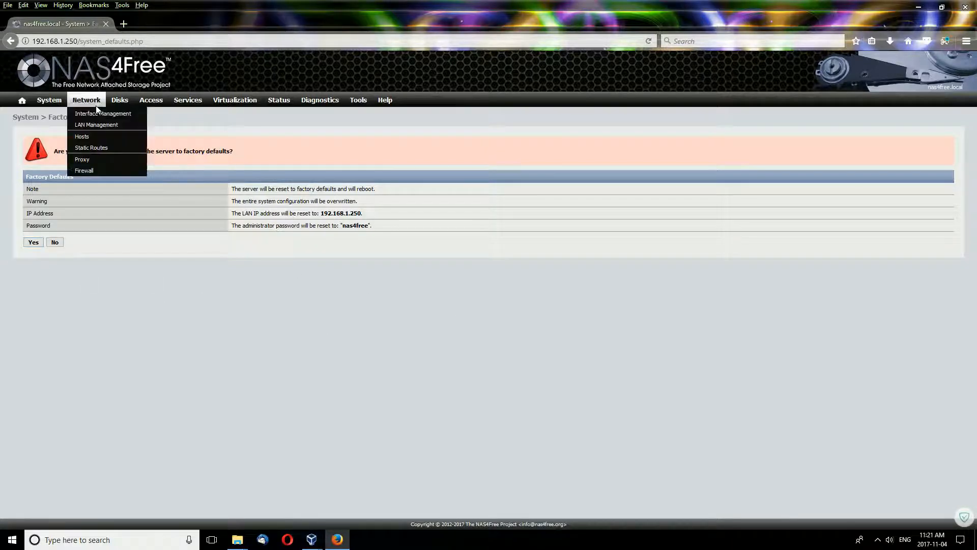
{"action": "mouse_move", "coordinate": [49, 102]}
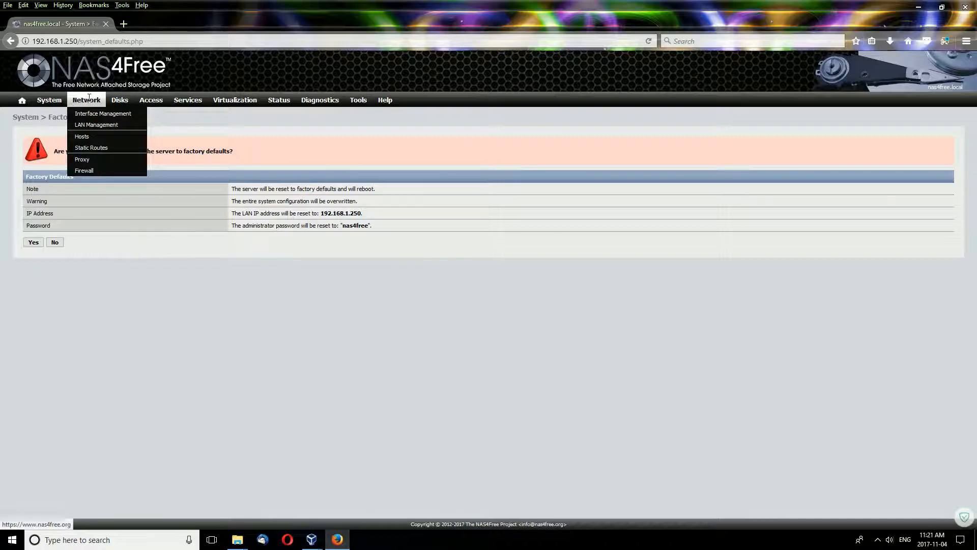
Go to Network > Interface Management and check the LAN port list without changing it.
{"action": "left_click", "coordinate": [102, 114]}
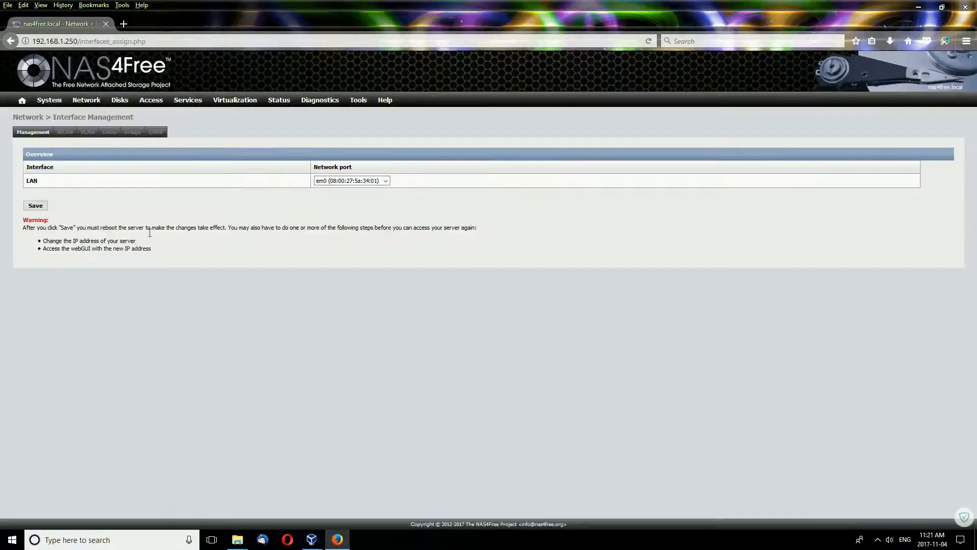
{"action": "left_click", "coordinate": [387, 180]}
{"action": "left_click", "coordinate": [387, 180]}
Browse the WLAN, VLAN, LAGG, Bridge and CARP tabs, ending back on WLAN.
{"action": "left_click", "coordinate": [65, 133]}
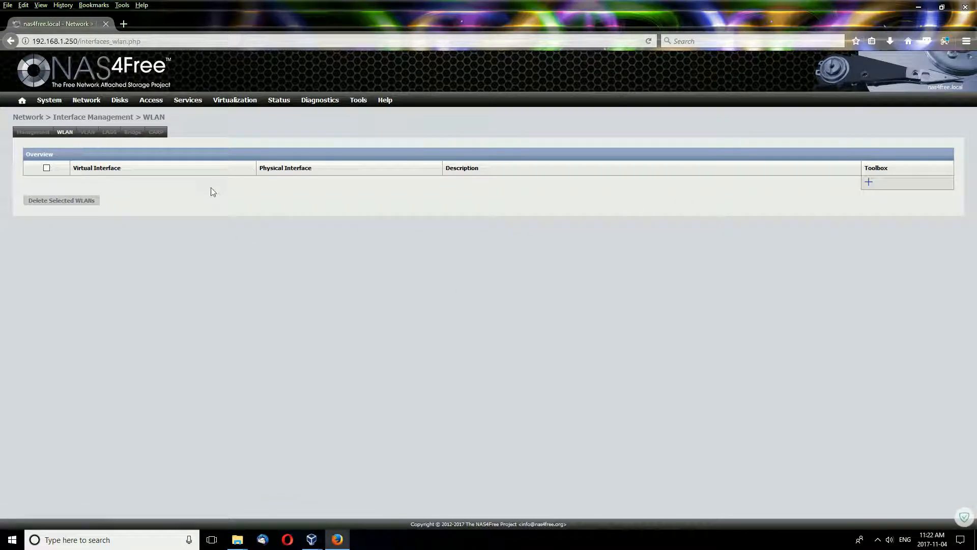
{"action": "left_click", "coordinate": [87, 132]}
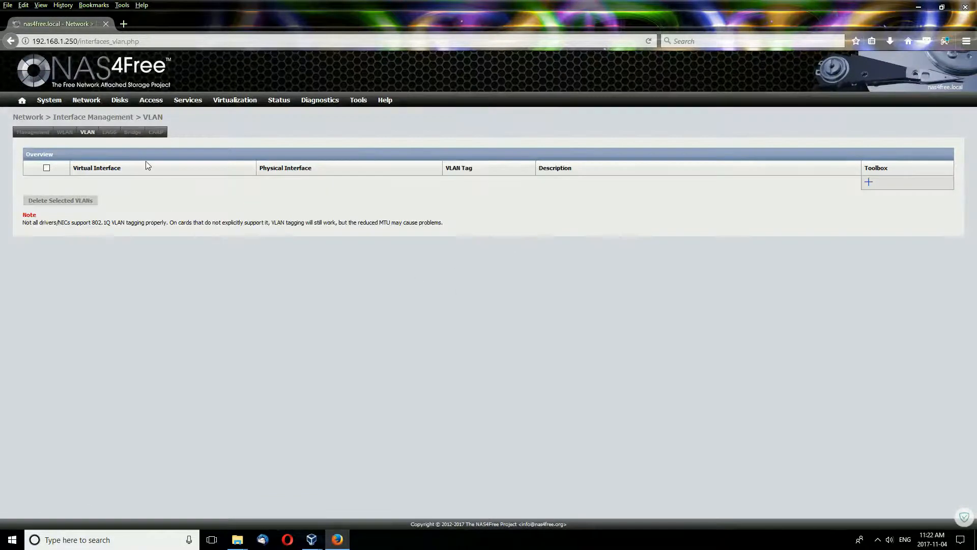
{"action": "left_click", "coordinate": [108, 135]}
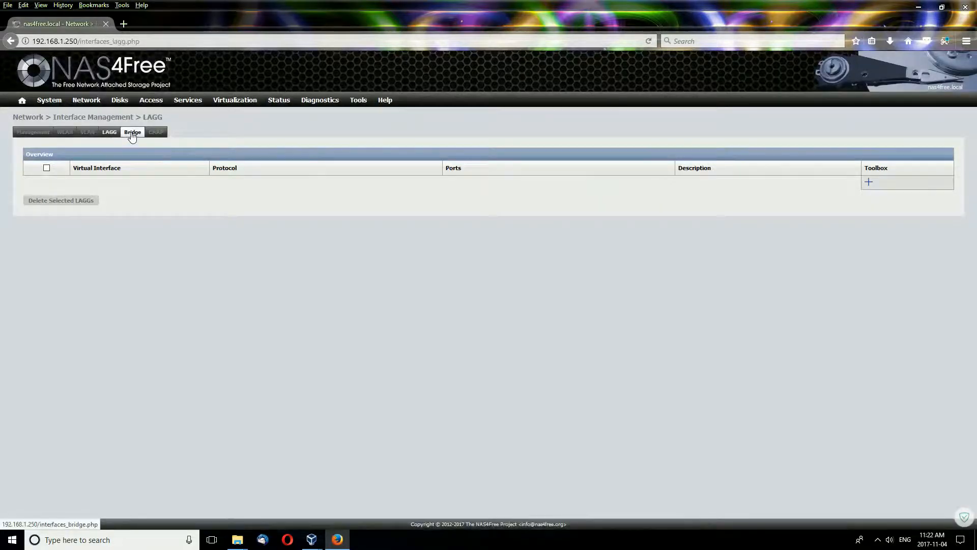
{"action": "left_click", "coordinate": [132, 133]}
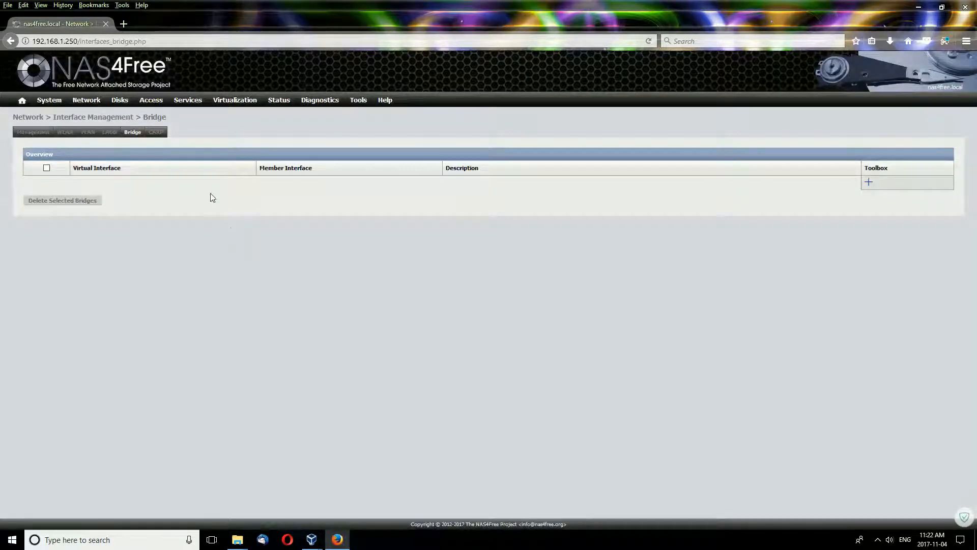
{"action": "left_click", "coordinate": [155, 132]}
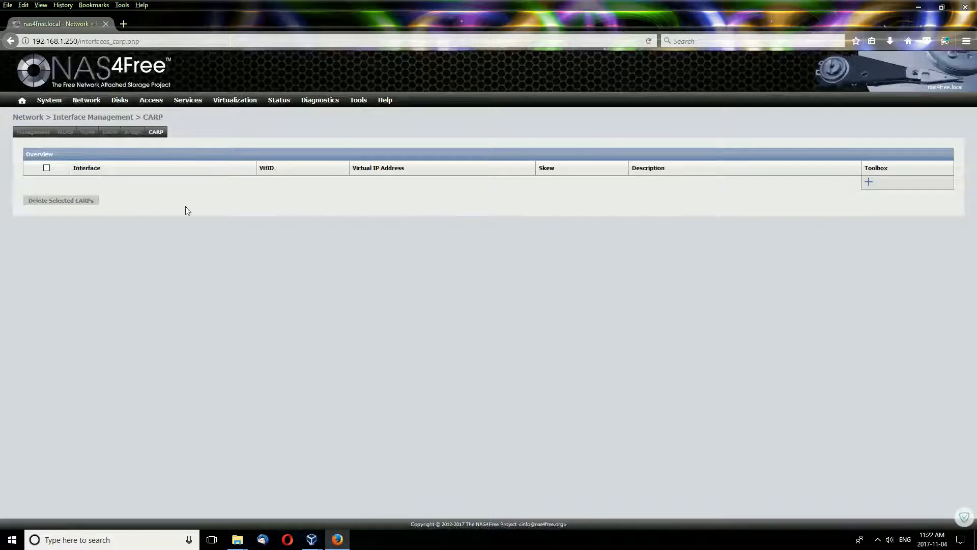
{"action": "left_click", "coordinate": [65, 132]}
Start adding a WLAN interface and check the Physical Interface list, leaving it unchanged.
{"action": "left_click", "coordinate": [868, 183]}
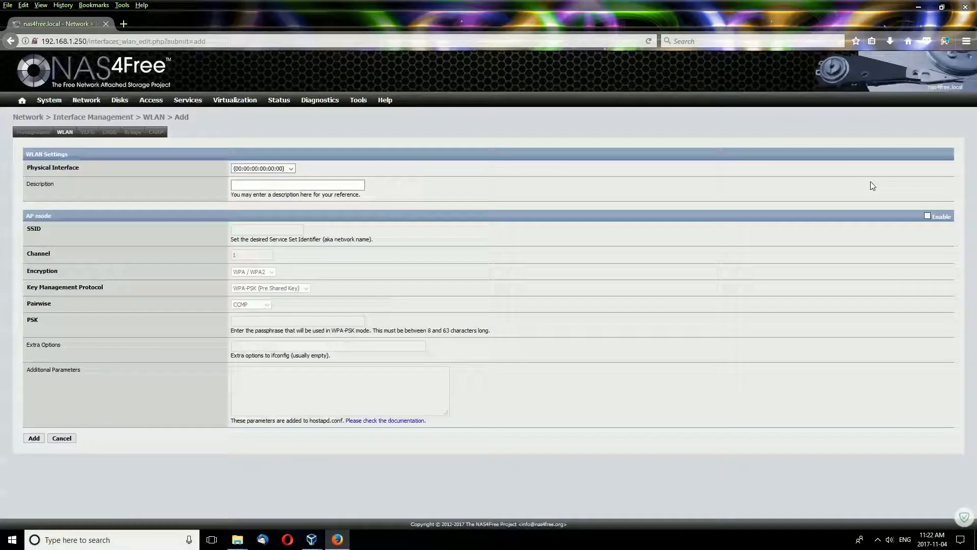
{"action": "left_click", "coordinate": [291, 168]}
{"action": "left_click", "coordinate": [293, 169]}
{"action": "mouse_move", "coordinate": [87, 103]}
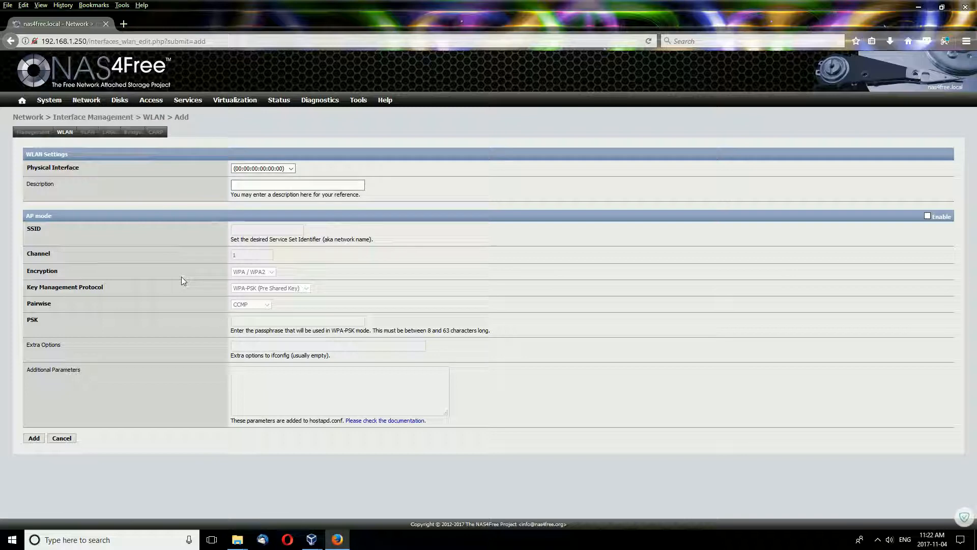
{"action": "mouse_move", "coordinate": [121, 102]}
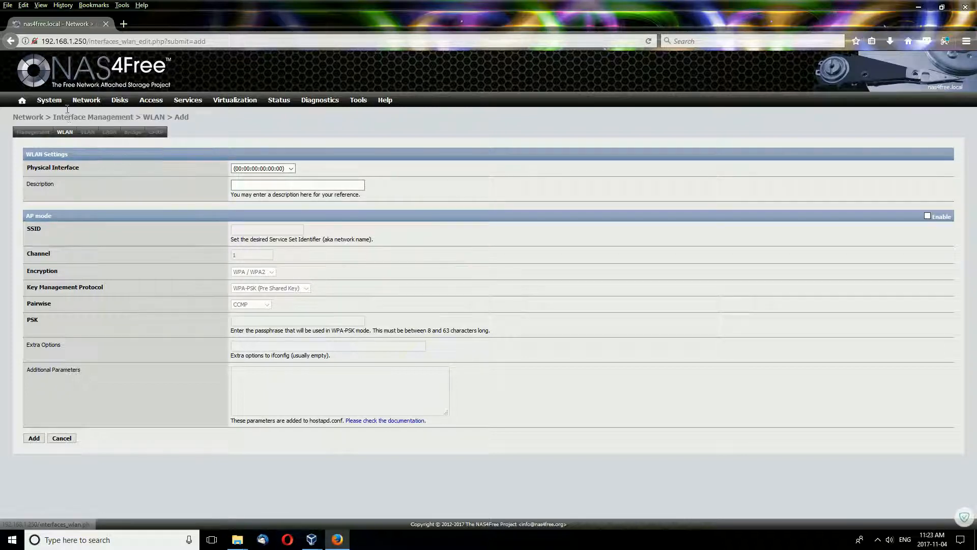
Go to Network > LAN Management to see the static 192.168.1.250/24 address.
{"action": "left_click", "coordinate": [103, 126]}
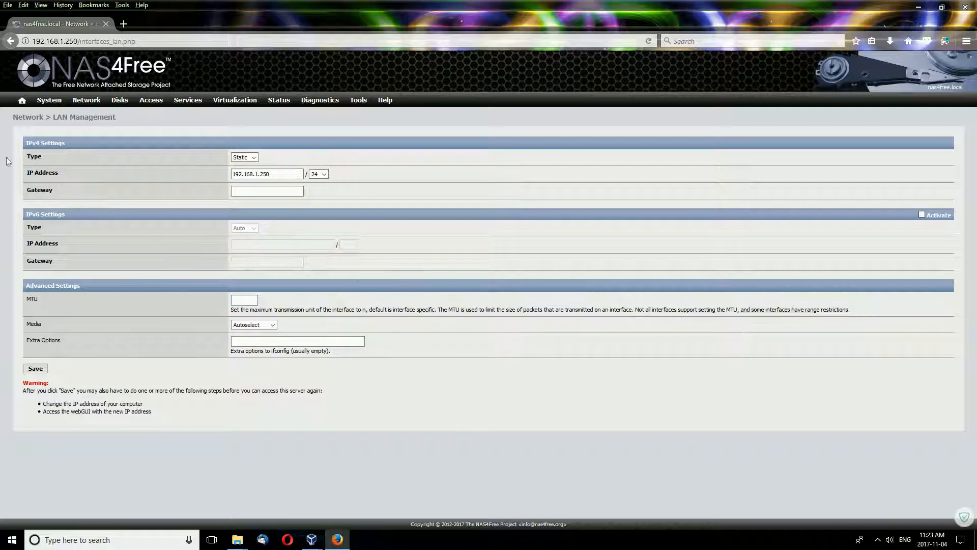
Open Network > Hosts, showing an empty hostname database and the 'ALL : ALL : allow' access rule.
{"action": "mouse_move", "coordinate": [86, 102]}
{"action": "left_click", "coordinate": [99, 139]}
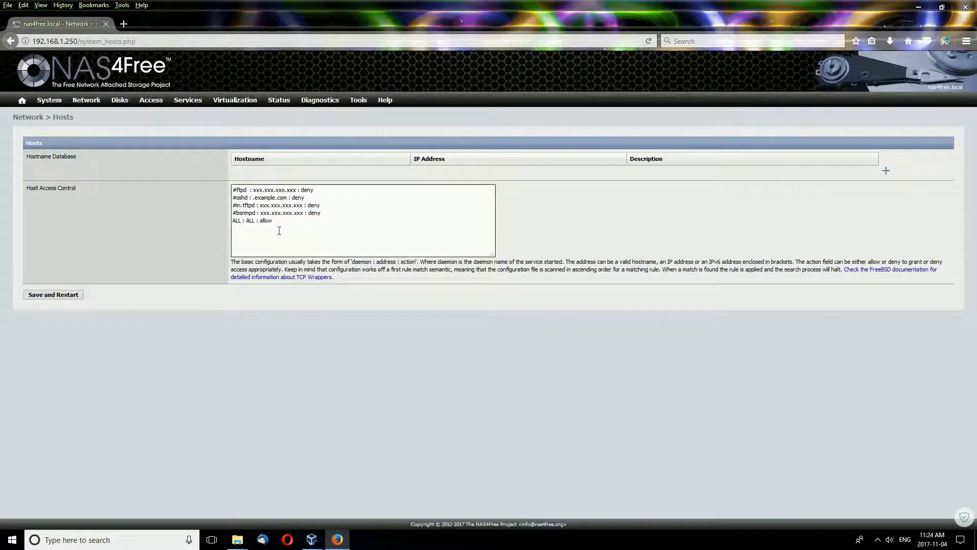
Switch to Network > Static Routes, whose routes table is empty.
{"action": "mouse_move", "coordinate": [86, 100]}
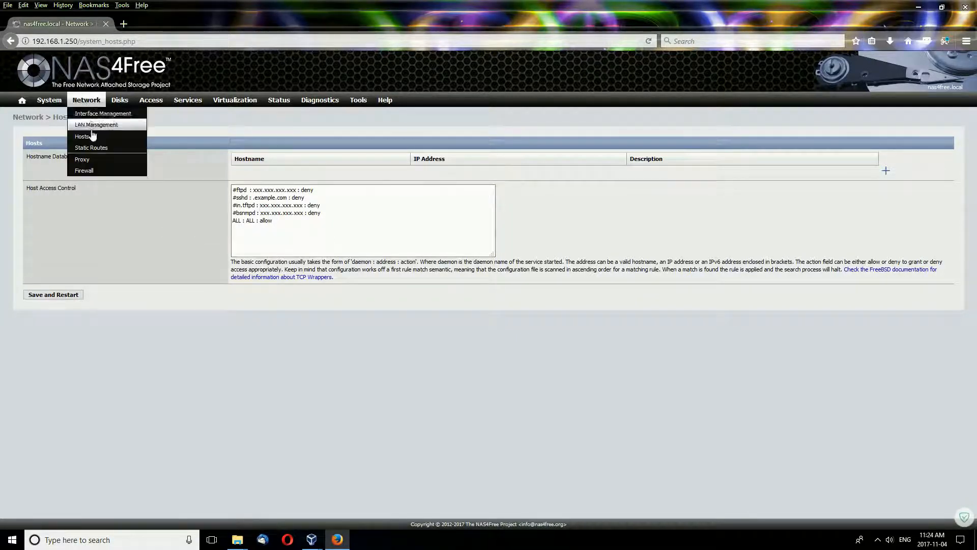
{"action": "left_click", "coordinate": [76, 152]}
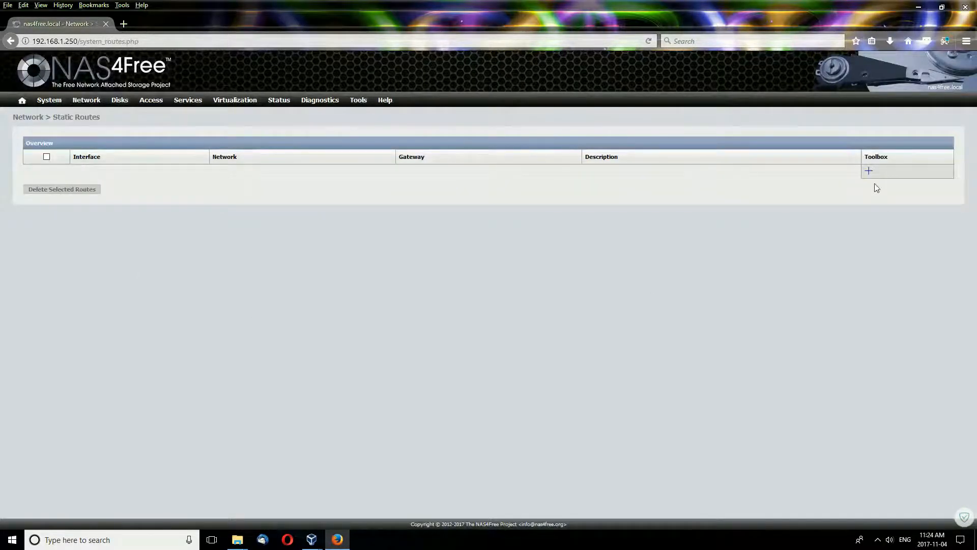
Open the Static Routes Add form, then move on to the Network > Proxy page.
{"action": "left_click", "coordinate": [869, 170]}
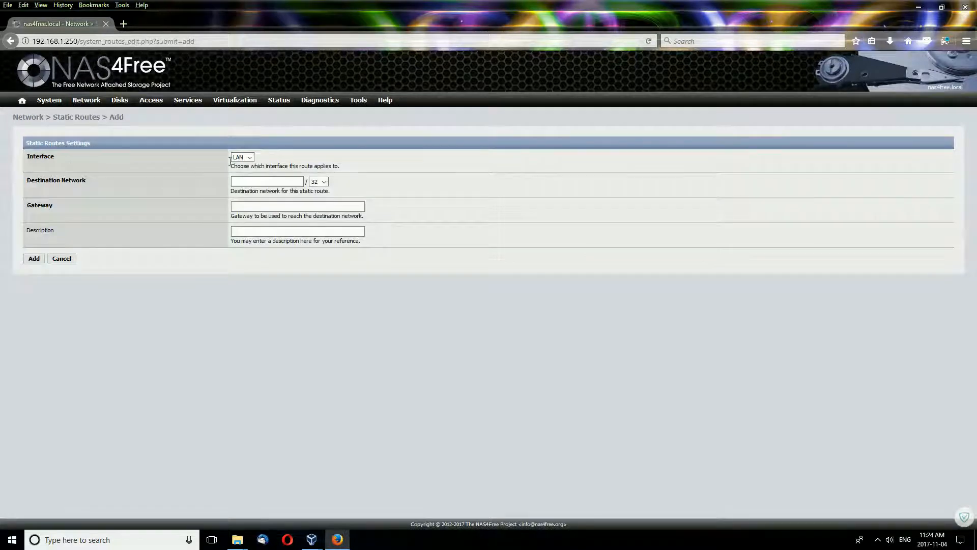
{"action": "mouse_move", "coordinate": [88, 100]}
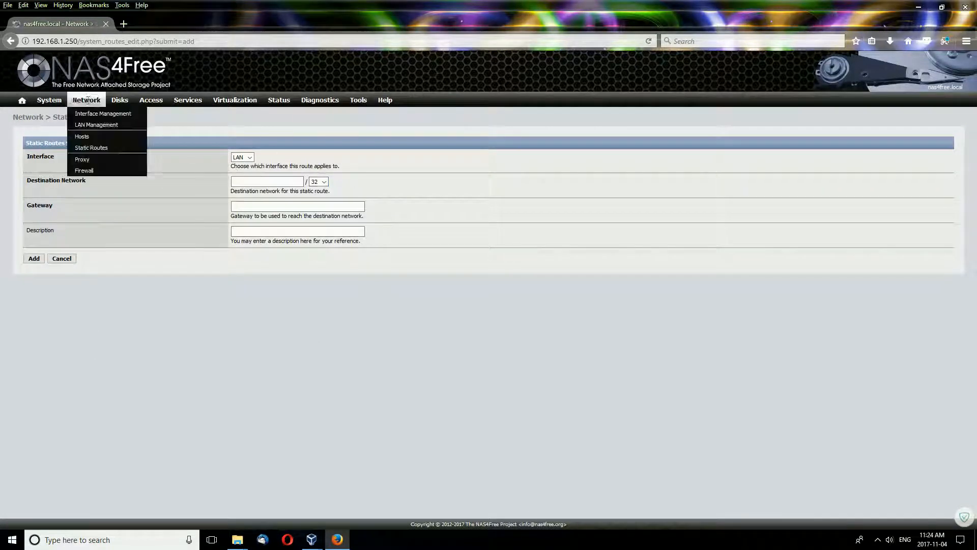
{"action": "left_click", "coordinate": [81, 160]}
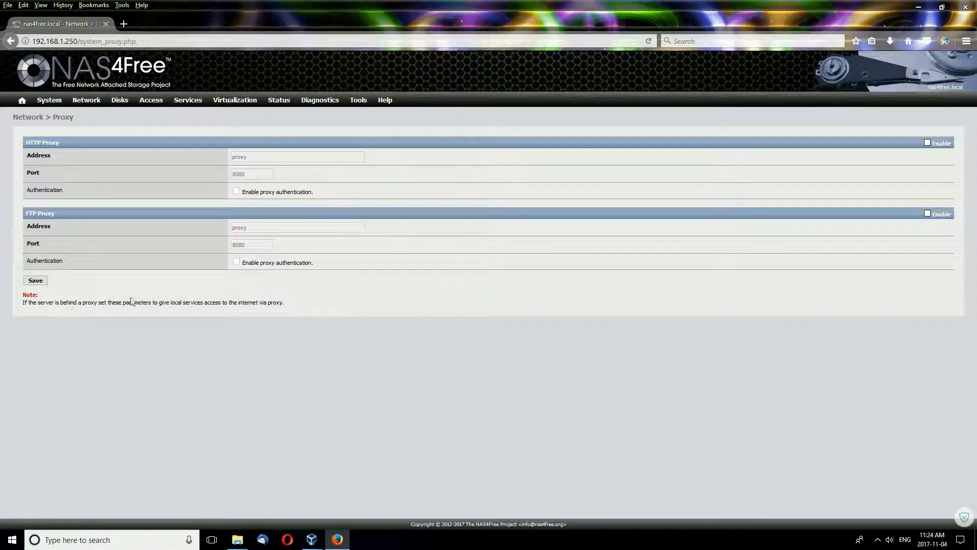
Open Network > Firewall, listing three TCP deny rules for ports 21, 22 and 113.
{"action": "mouse_move", "coordinate": [84, 100]}
{"action": "left_click", "coordinate": [106, 175]}
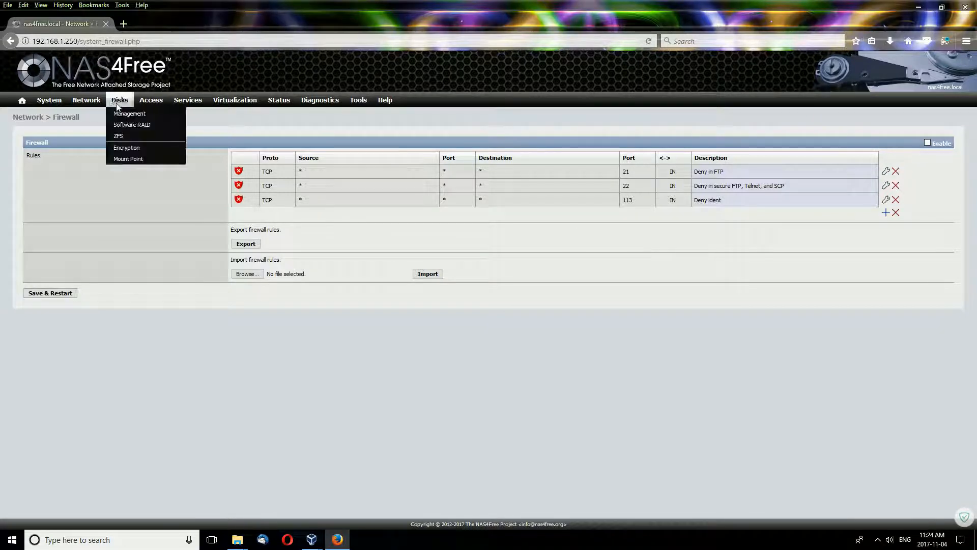
{"action": "left_click", "coordinate": [134, 113]}
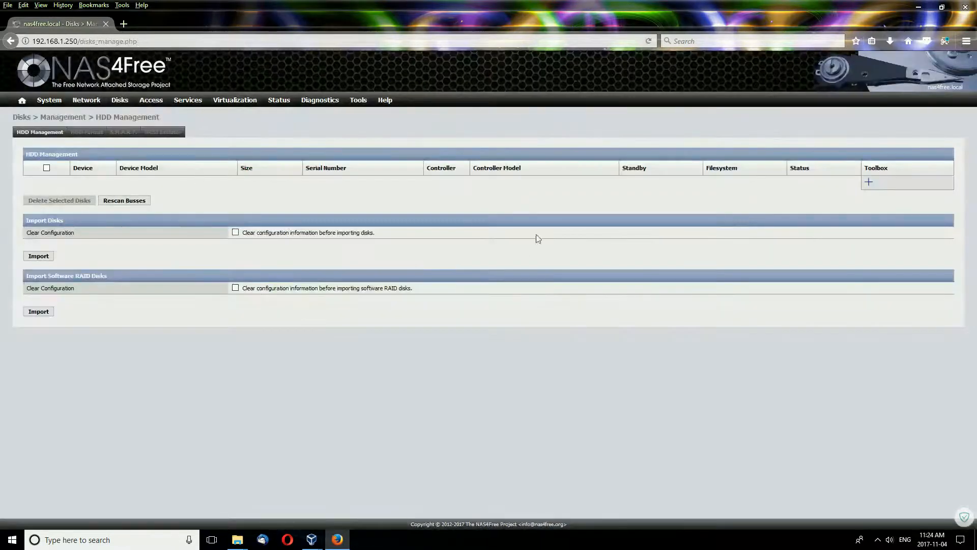
{"action": "left_click", "coordinate": [869, 181]}
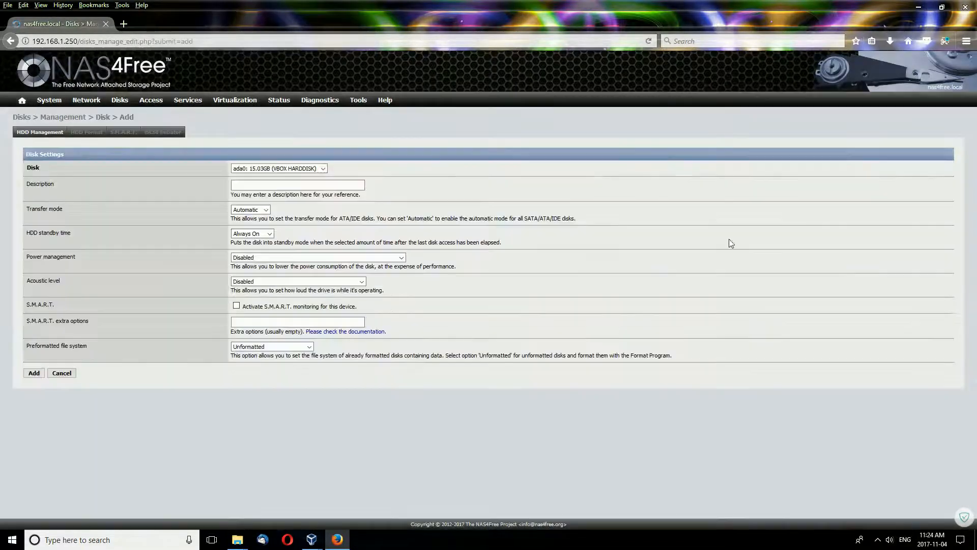
{"action": "left_click", "coordinate": [323, 169]}
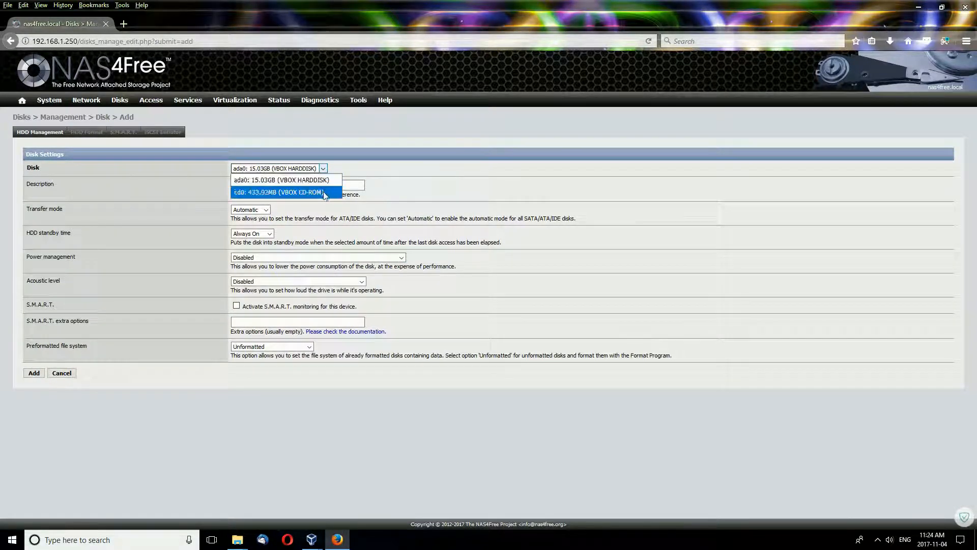
{"action": "left_click", "coordinate": [323, 181]}
{"action": "left_click", "coordinate": [254, 181]}
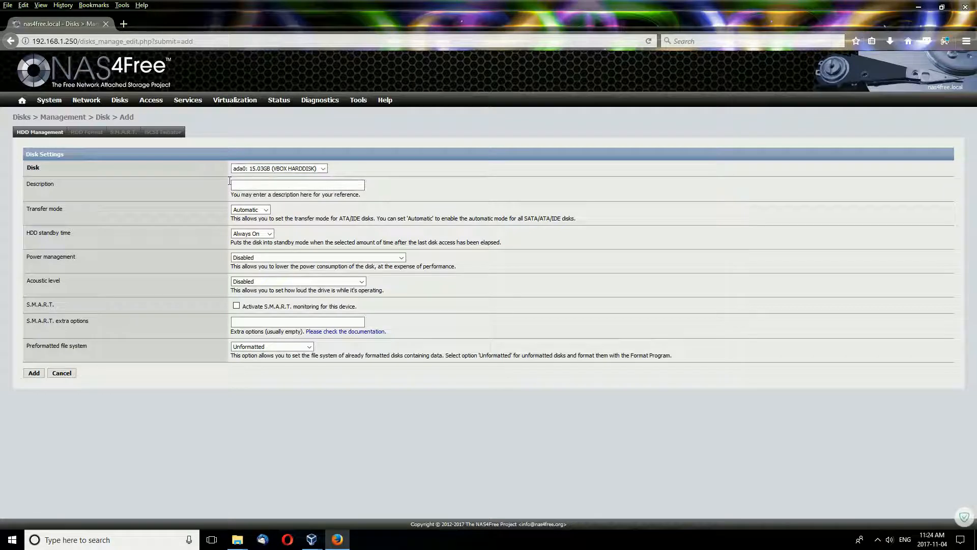
{"action": "left_click", "coordinate": [266, 210]}
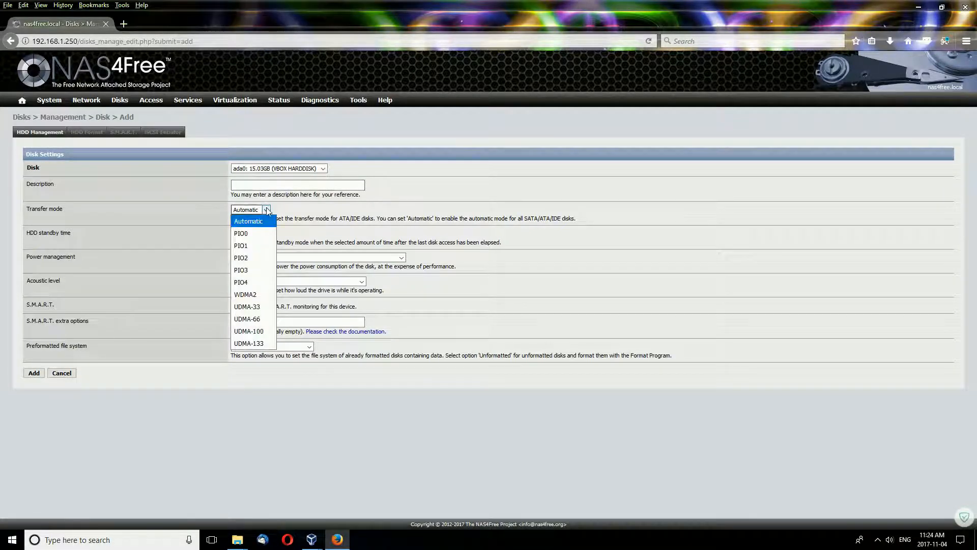
{"action": "left_click", "coordinate": [267, 211]}
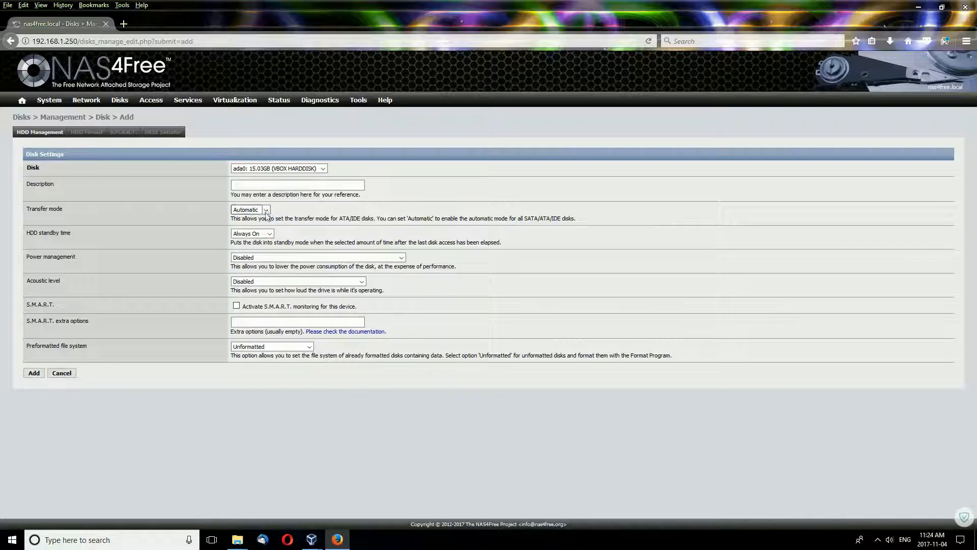
{"action": "left_click", "coordinate": [266, 212]}
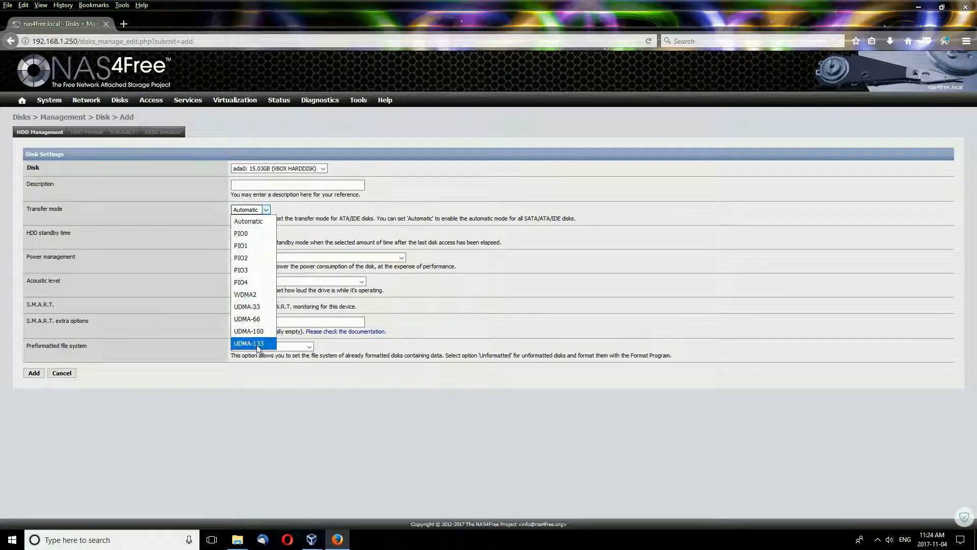
{"action": "left_click", "coordinate": [267, 210]}
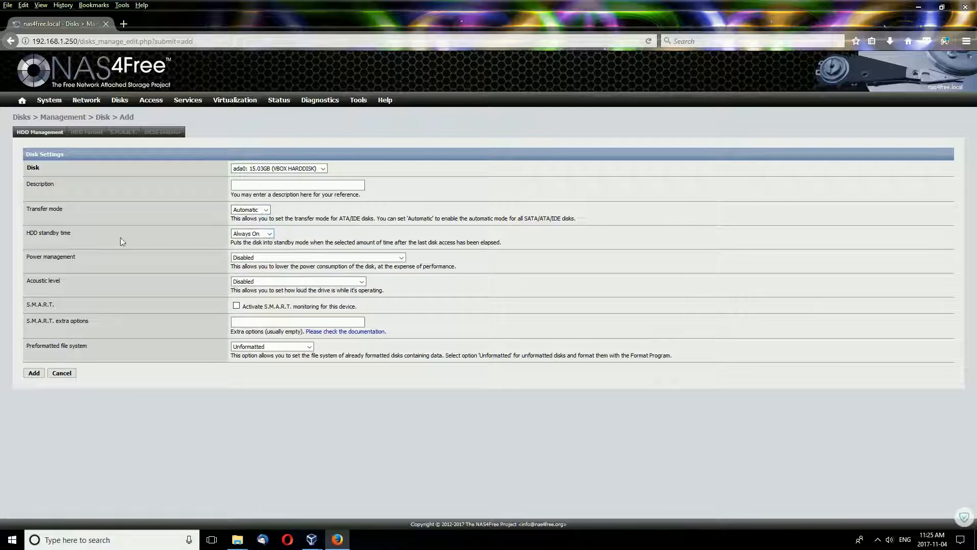
{"action": "left_click", "coordinate": [271, 235]}
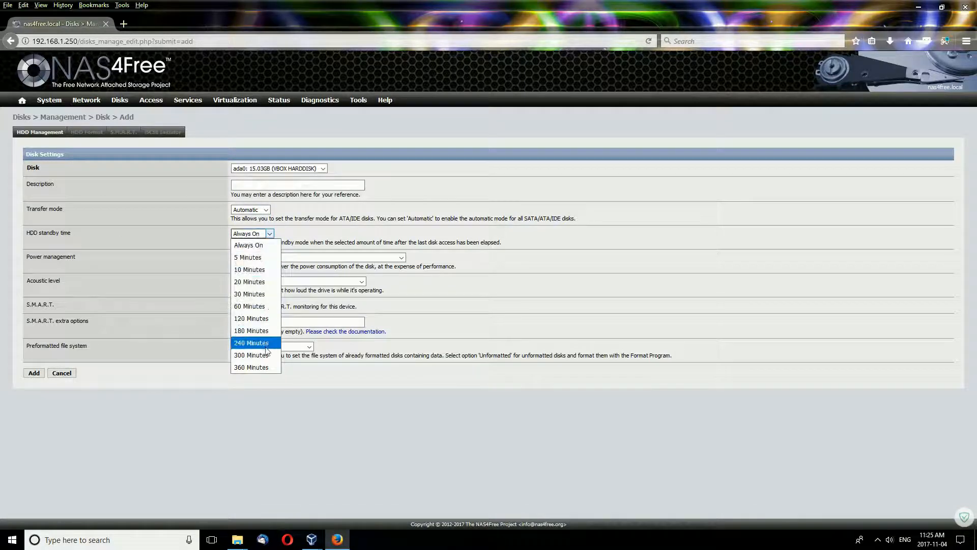
{"action": "left_click", "coordinate": [272, 245]}
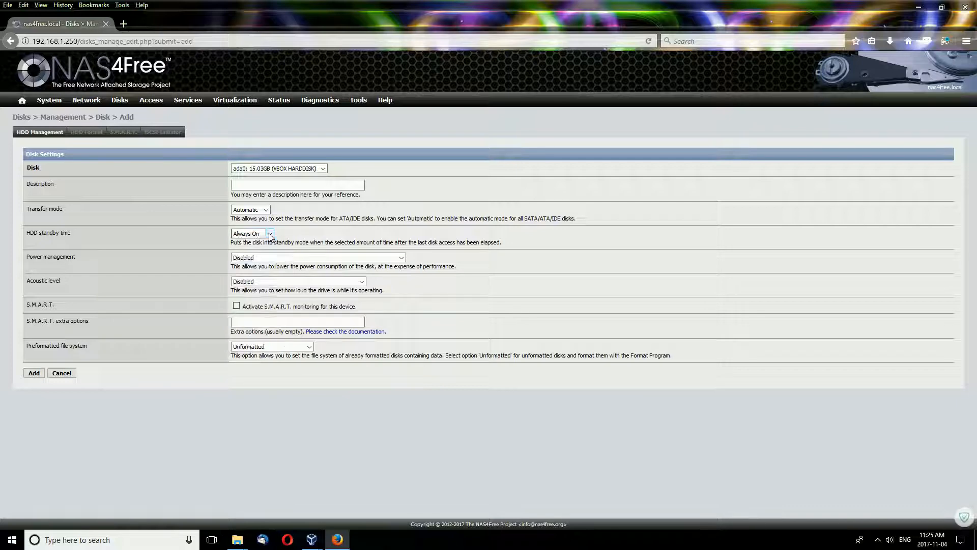
{"action": "left_click", "coordinate": [374, 257]}
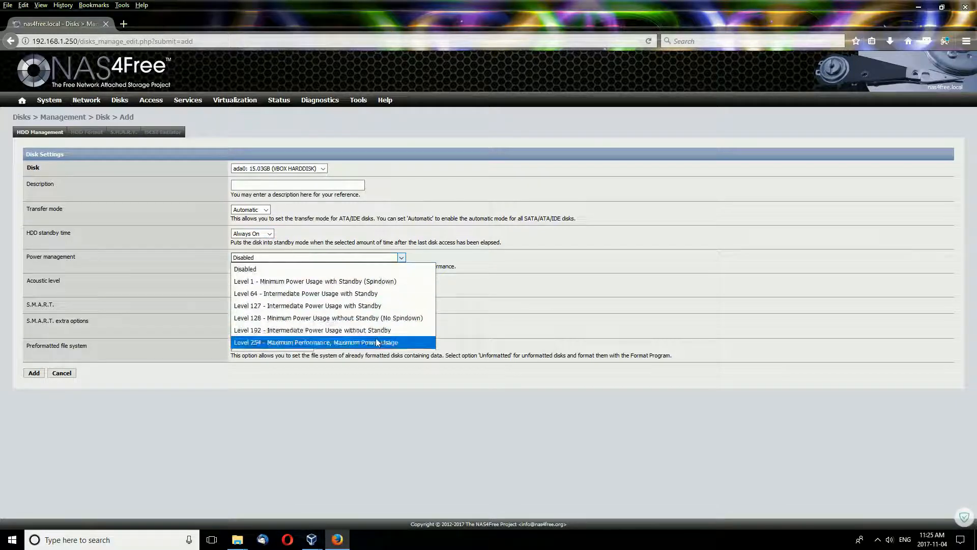
{"action": "left_click", "coordinate": [316, 245]}
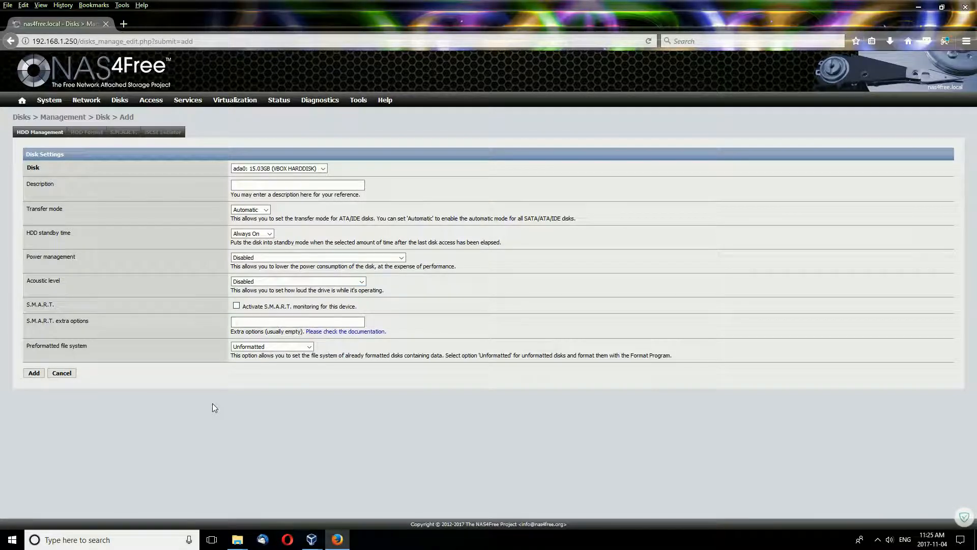
Check the Preformatted file system choices, keep Unformatted, then go to HDD Format Step 1.
{"action": "left_click", "coordinate": [281, 348]}
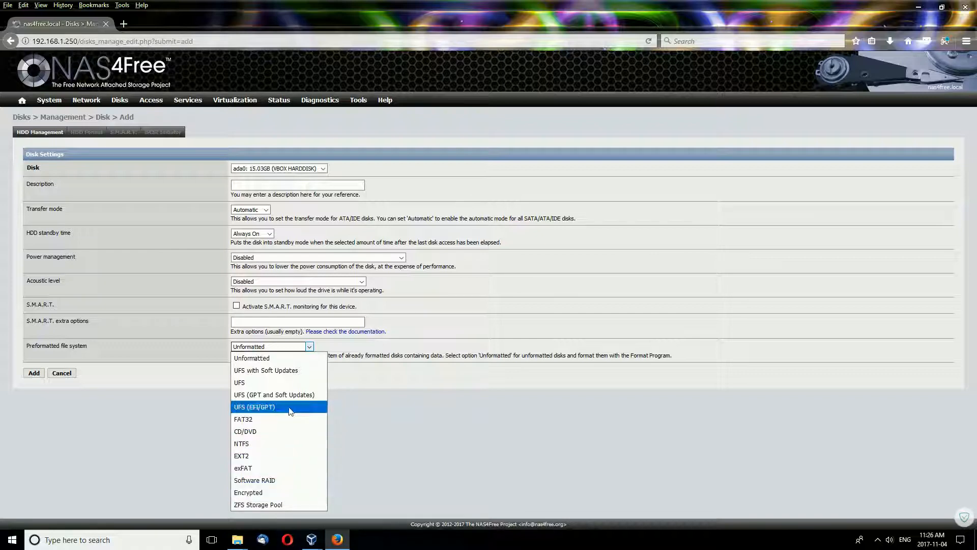
{"action": "left_click", "coordinate": [384, 367]}
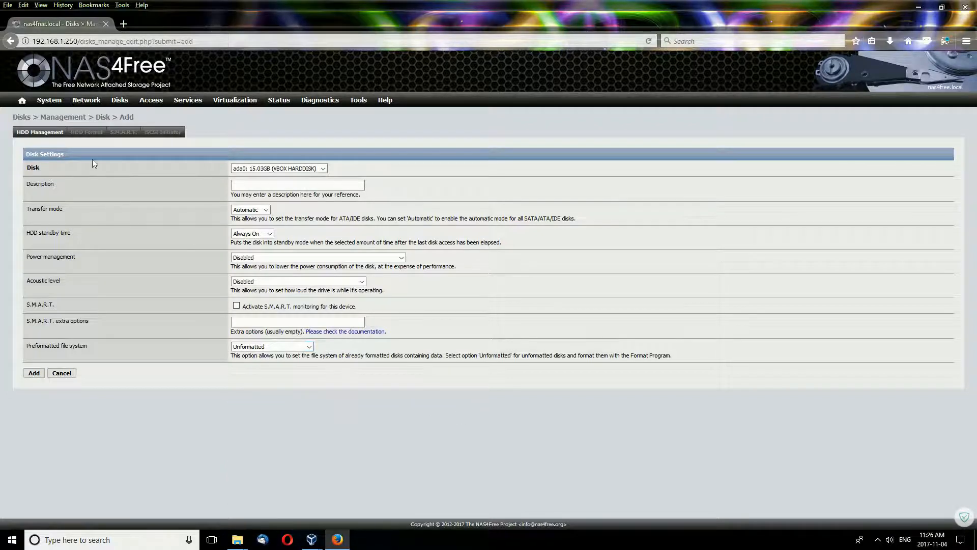
{"action": "left_click", "coordinate": [86, 132]}
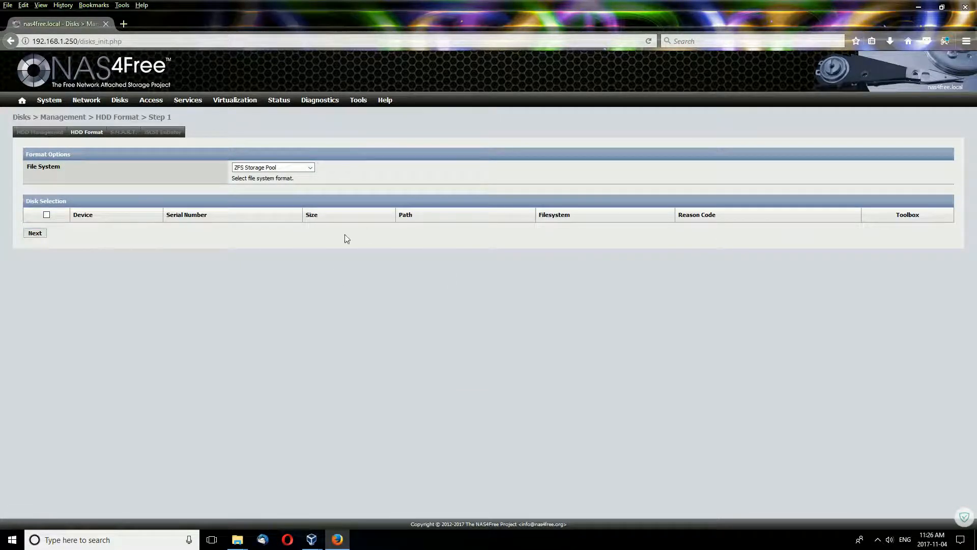
Open the S.M.A.R.T. tab and scroll through its monitoring settings.
{"action": "left_click", "coordinate": [120, 133]}
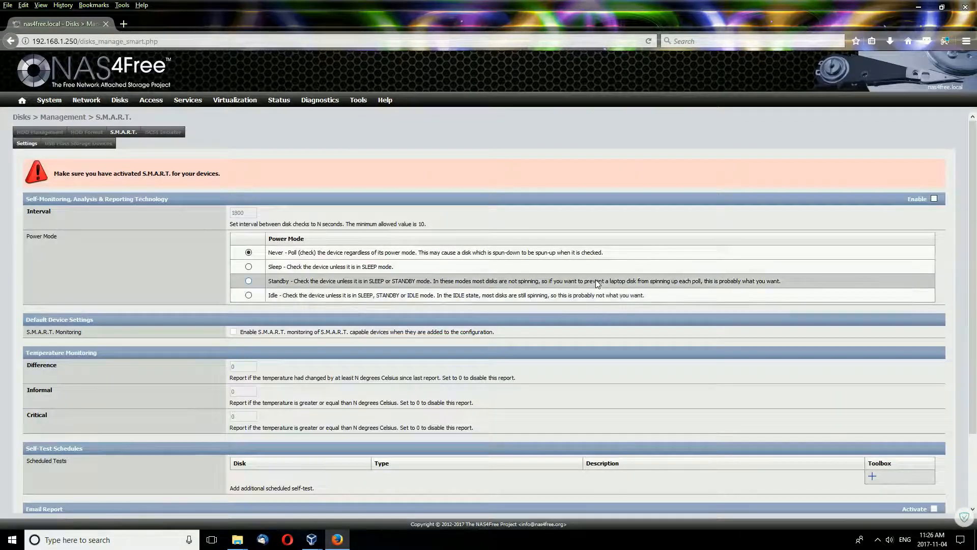
{"action": "scroll", "coordinate": [595, 279], "scroll_direction": "down", "scroll_amount": 3}
{"action": "scroll", "coordinate": [584, 280], "scroll_direction": "up", "scroll_amount": 2}
{"action": "scroll", "coordinate": [584, 284], "scroll_direction": "up", "scroll_amount": 1}
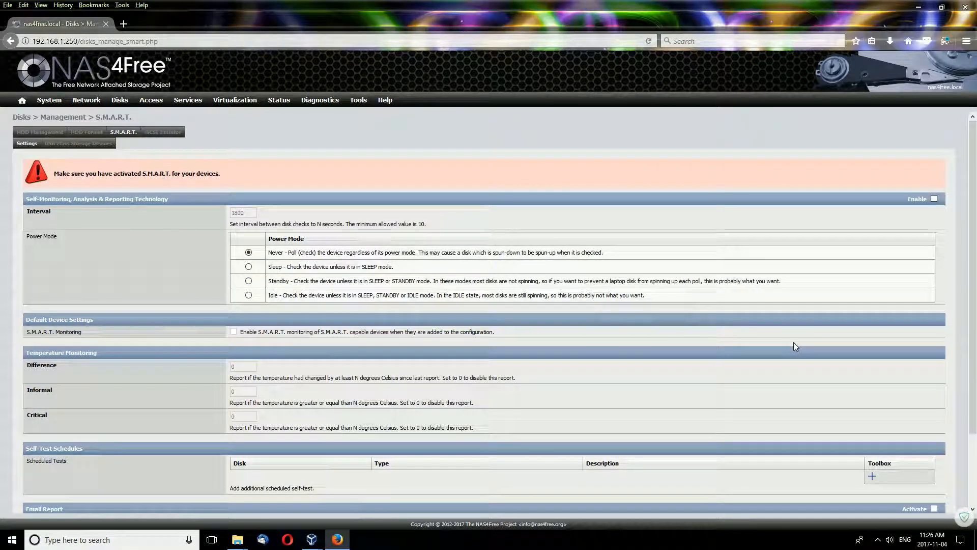
{"action": "scroll", "coordinate": [644, 391], "scroll_direction": "down", "scroll_amount": 3}
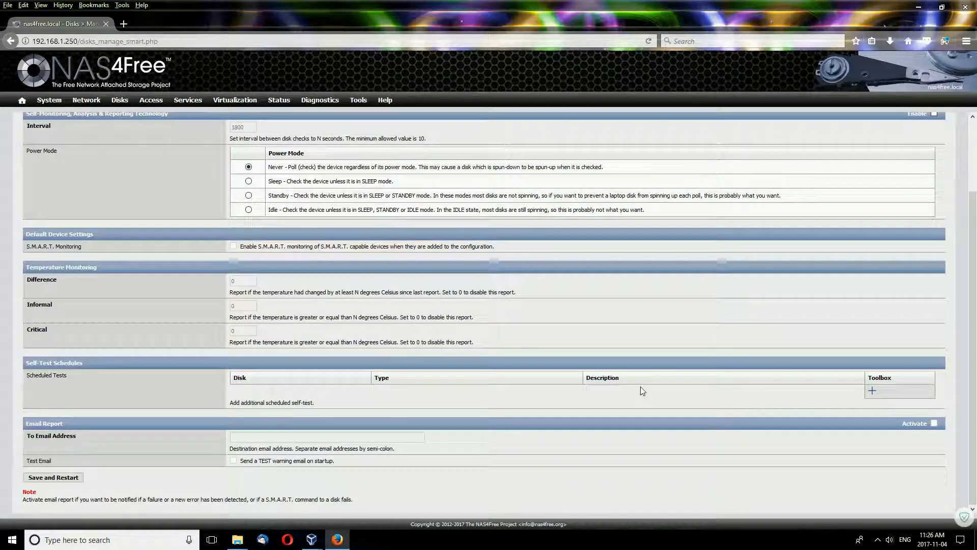
{"action": "scroll", "coordinate": [641, 382], "scroll_direction": "up", "scroll_amount": 1}
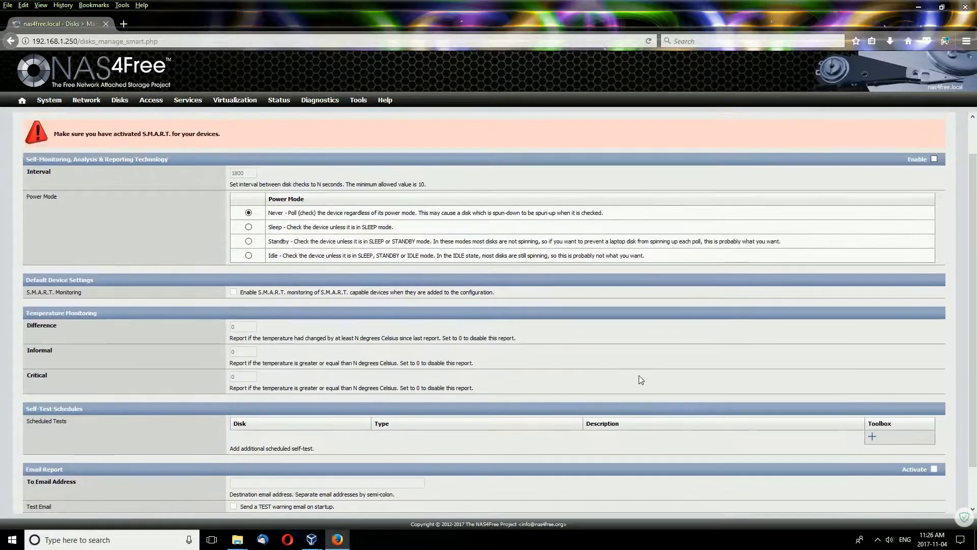
{"action": "scroll", "coordinate": [639, 375], "scroll_direction": "down", "scroll_amount": 2}
{"action": "scroll", "coordinate": [640, 374], "scroll_direction": "up", "scroll_amount": 4}
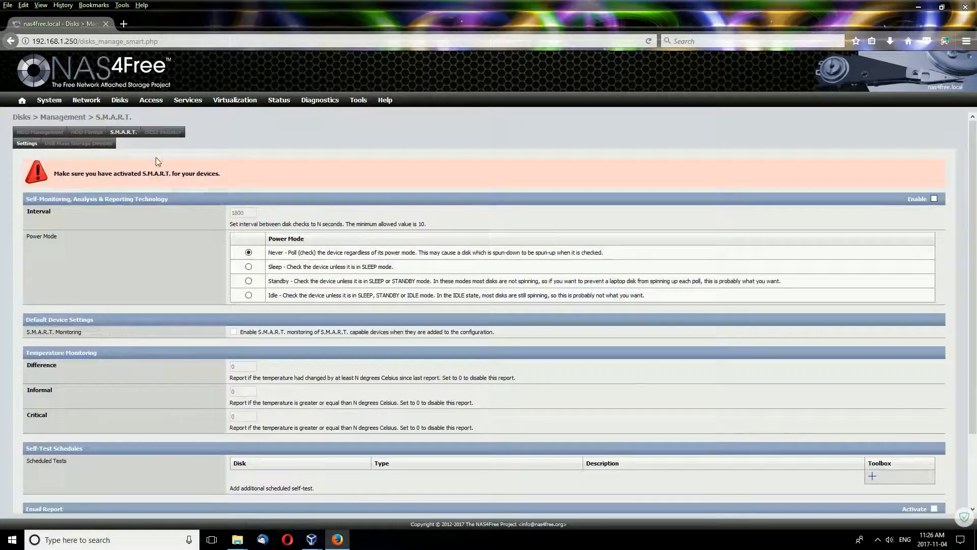
Visit iSCSI Initiator, return to S.M.A.R.T., and view its empty USB Mass Storage Devices list.
{"action": "left_click", "coordinate": [161, 133]}
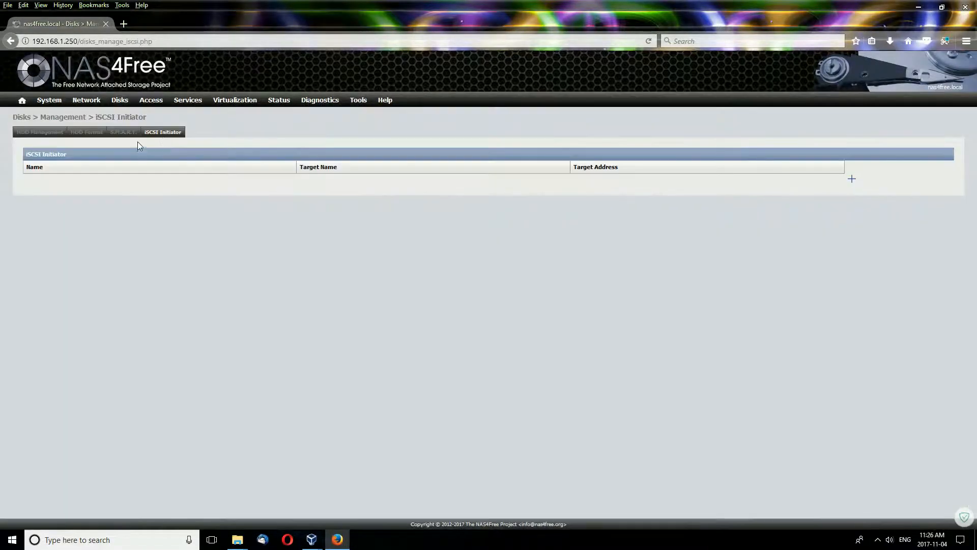
{"action": "left_click", "coordinate": [124, 134]}
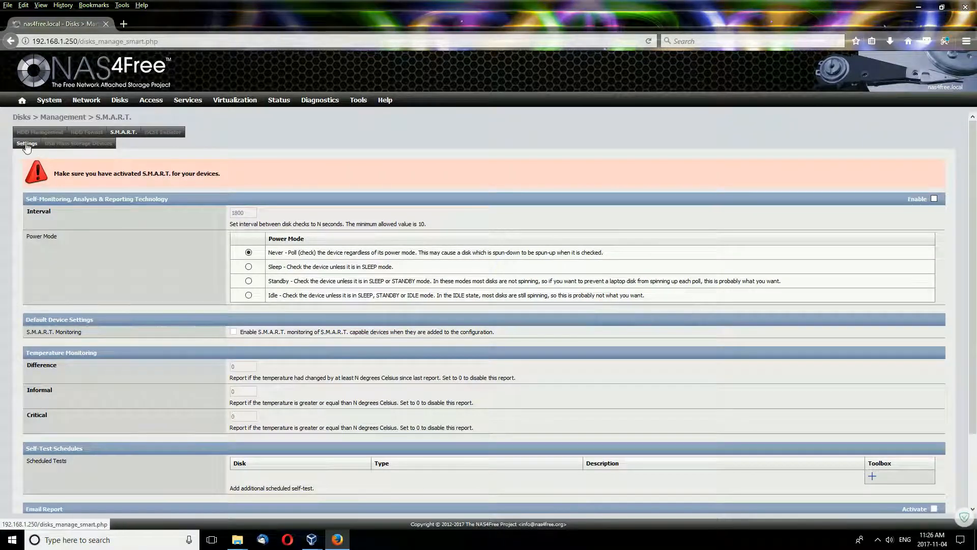
{"action": "left_click", "coordinate": [74, 151]}
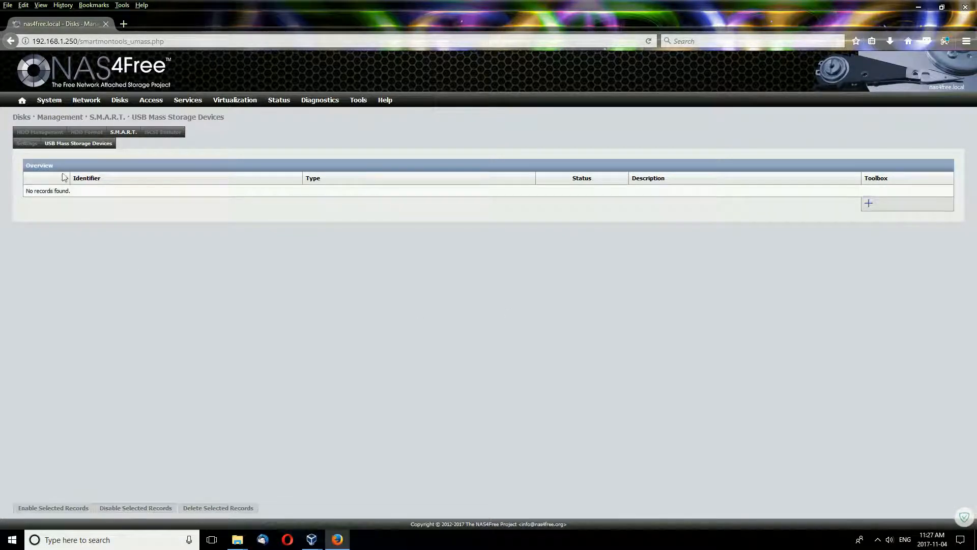
Return to HDD Management, open the Disk Add form, then switch to Disks > Software RAID.
{"action": "left_click", "coordinate": [51, 133]}
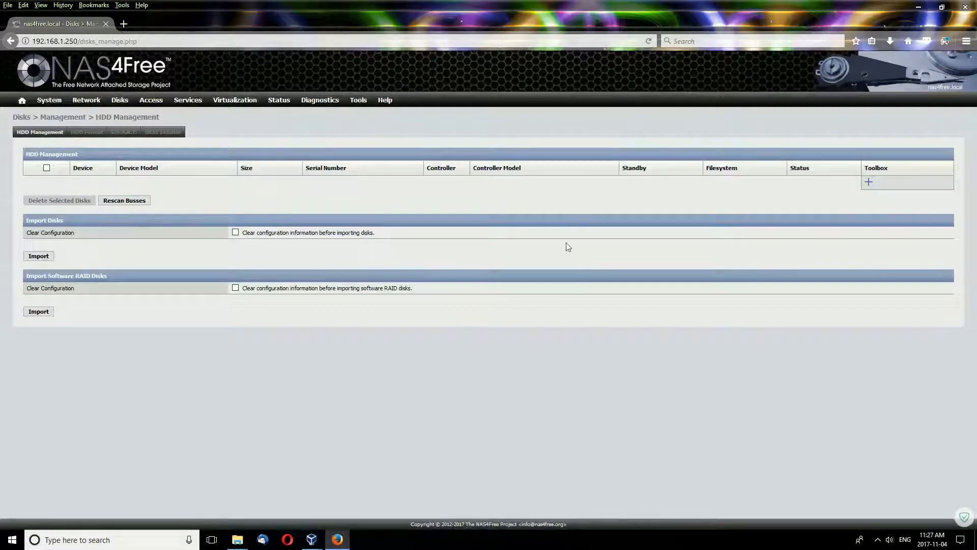
{"action": "left_click", "coordinate": [870, 185]}
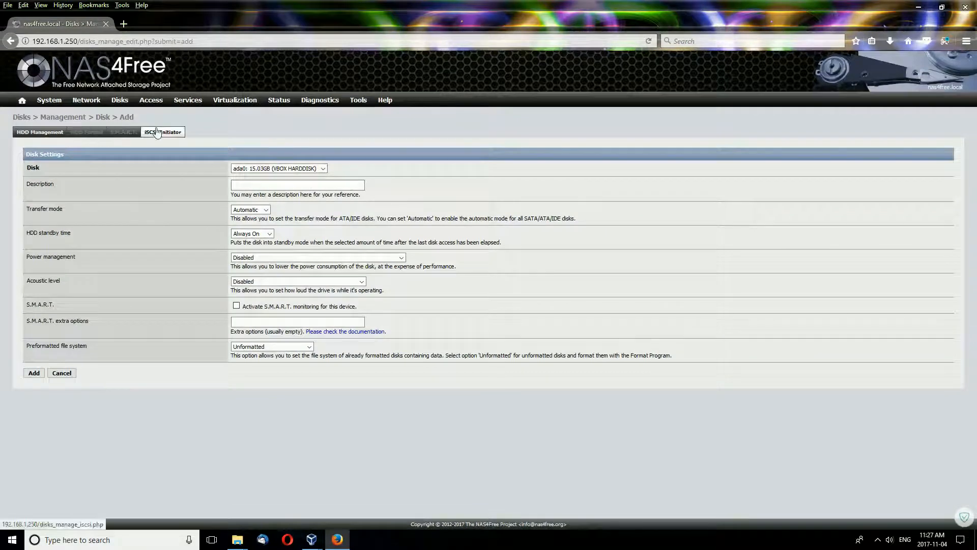
{"action": "mouse_move", "coordinate": [122, 101]}
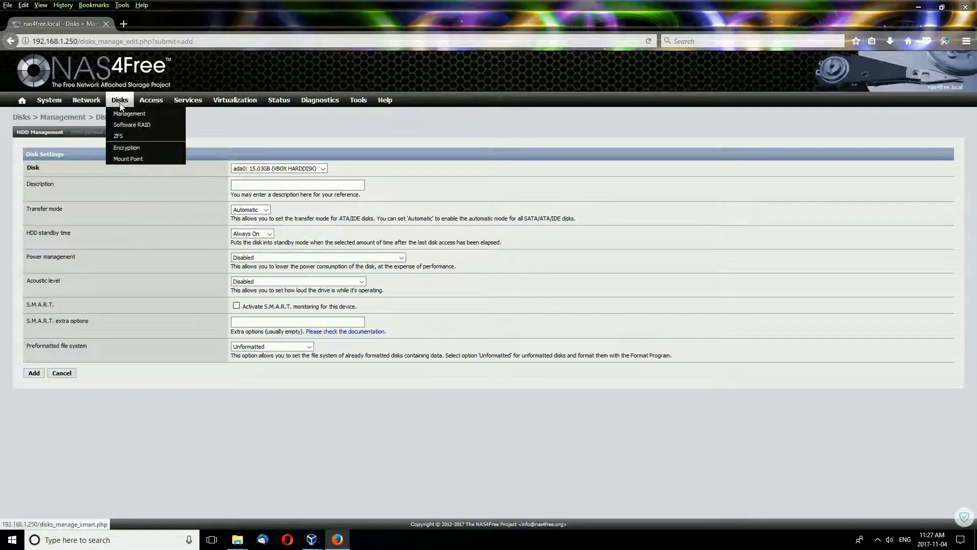
{"action": "left_click", "coordinate": [133, 126]}
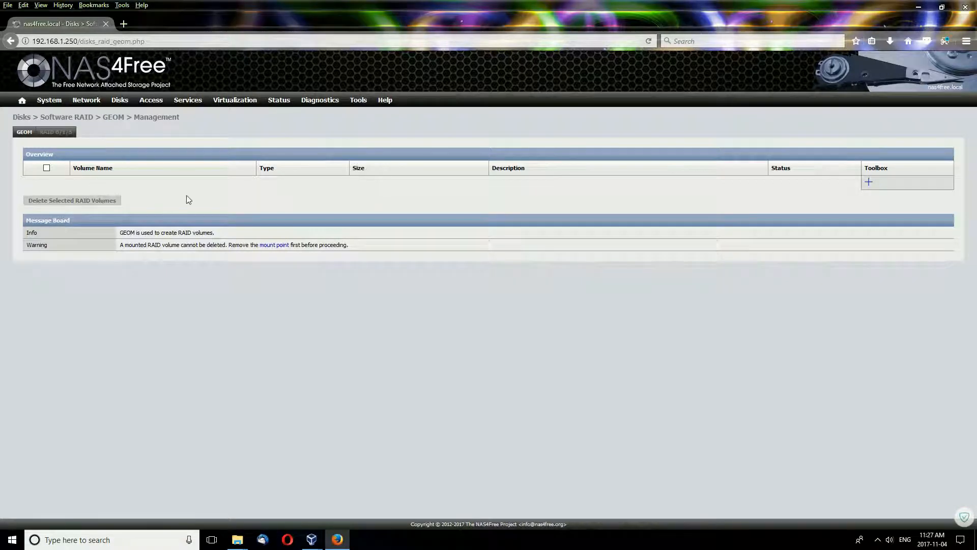
View the RAID 0/1/5 Maintenance and Information pages, reporting 0 drives, volumes, plexes and subdisks.
{"action": "left_click", "coordinate": [57, 132]}
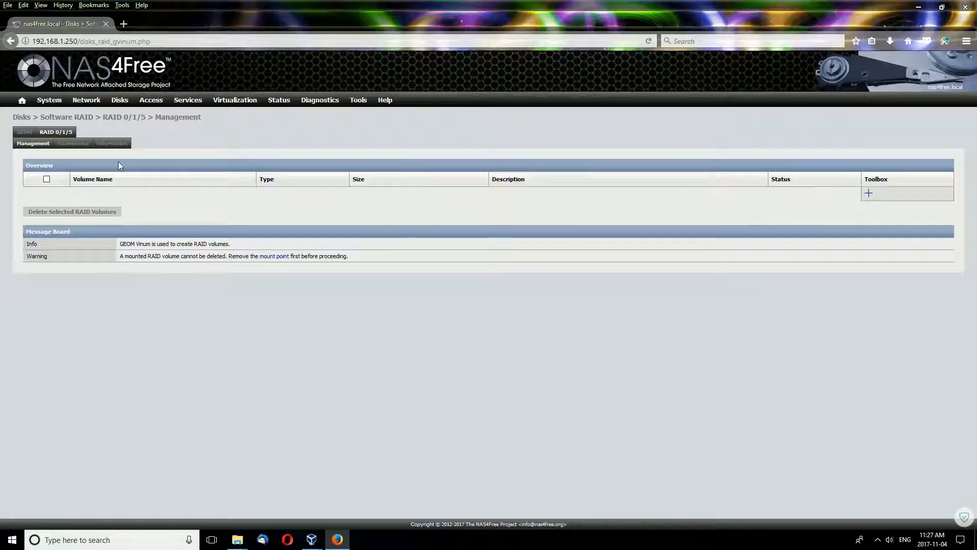
{"action": "left_click", "coordinate": [68, 148]}
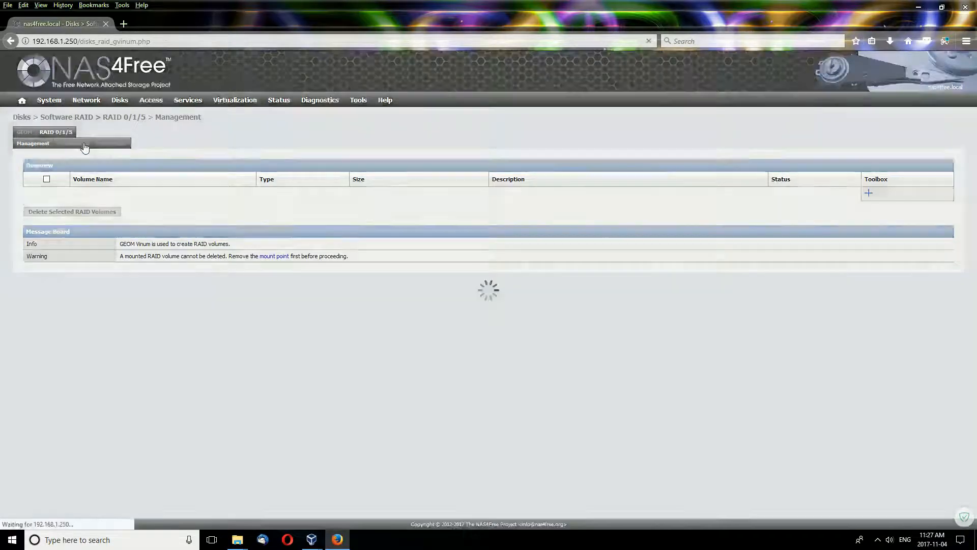
{"action": "left_click", "coordinate": [117, 147]}
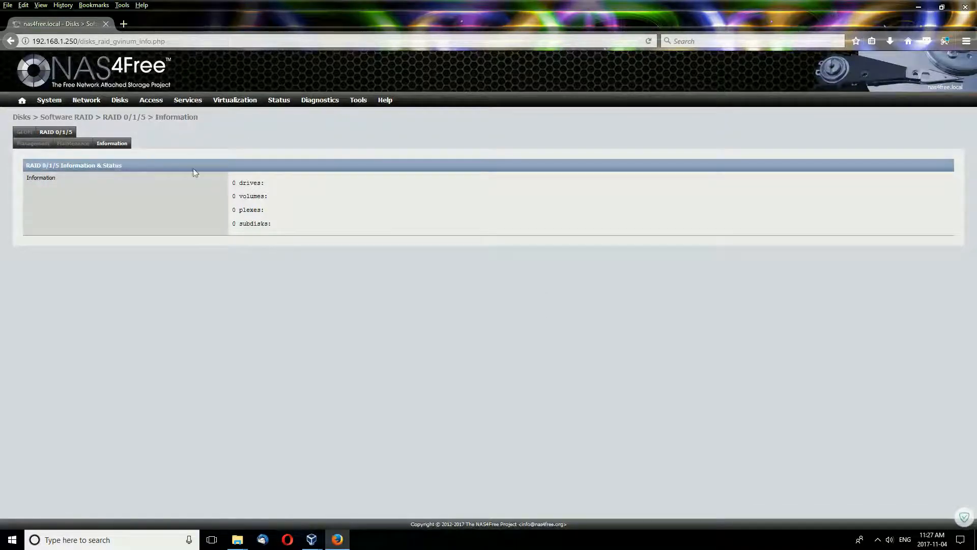
{"action": "mouse_move", "coordinate": [120, 101]}
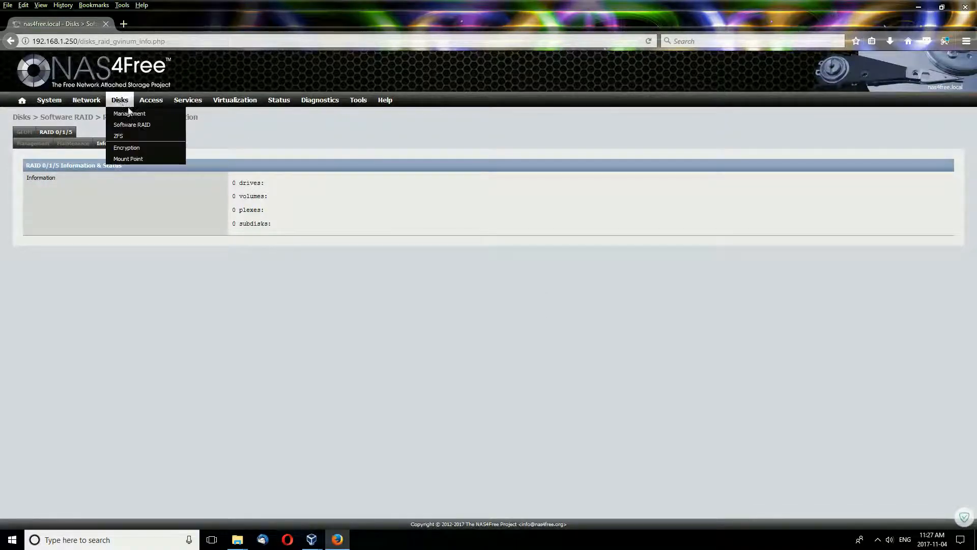
Open ZFS pool management, preview the new-pool form, return to the pools overview, then view snapshots.
{"action": "left_click", "coordinate": [121, 136]}
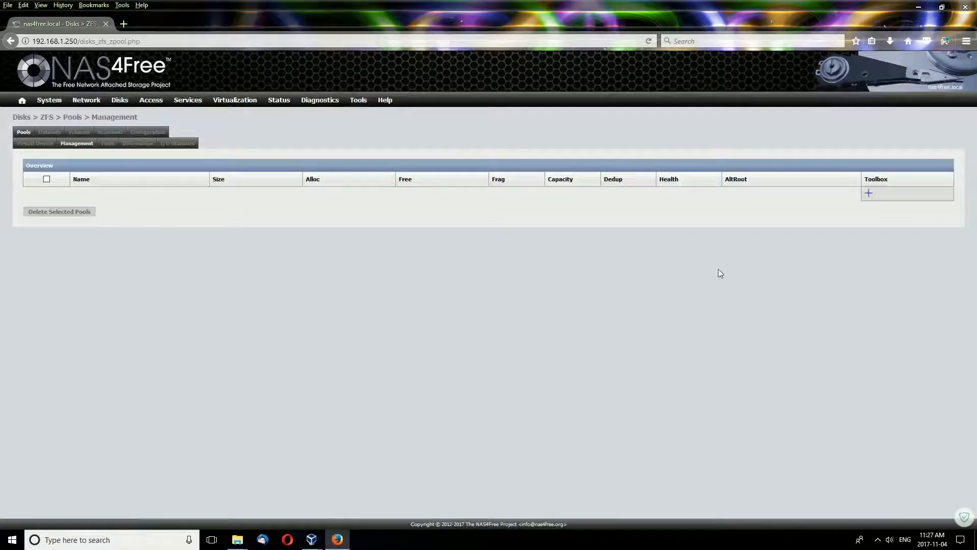
{"action": "left_click", "coordinate": [869, 194]}
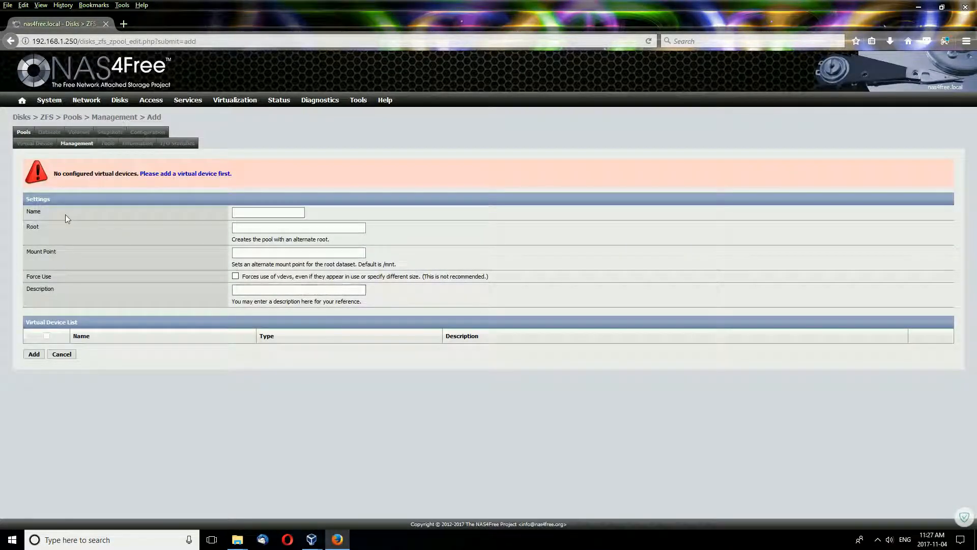
{"action": "mouse_move", "coordinate": [123, 100]}
{"action": "left_click", "coordinate": [122, 142]}
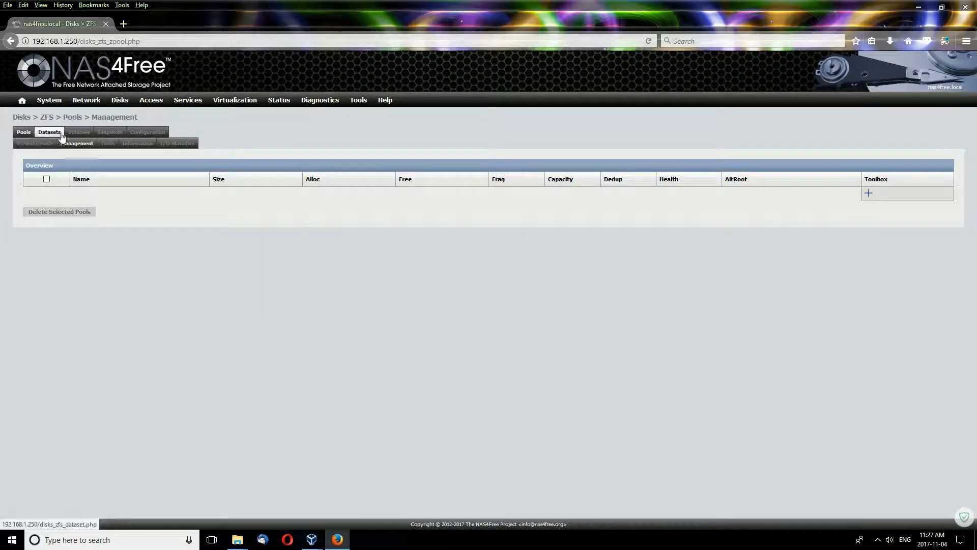
{"action": "left_click", "coordinate": [110, 133]}
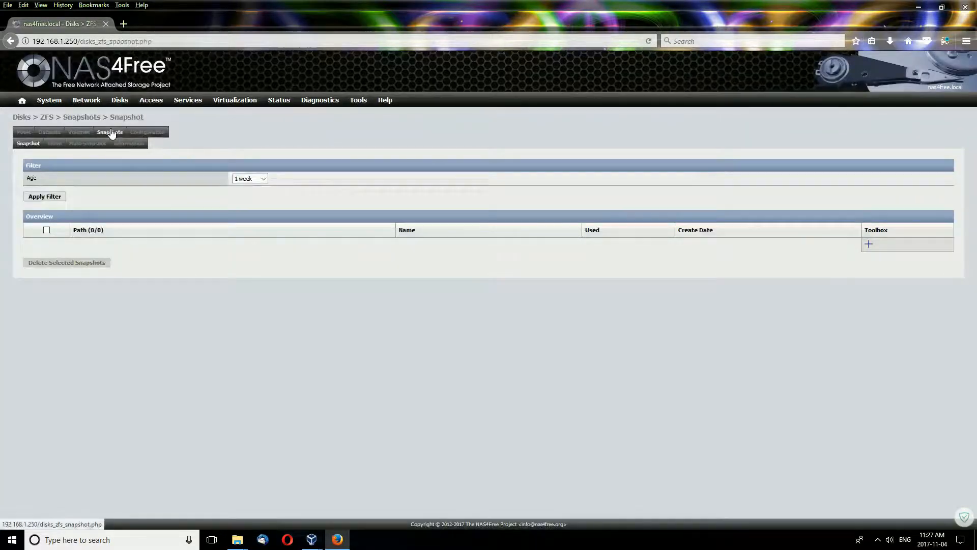
Check the ZFS Configuration Detected, Current and Synchronize tabs, then open Disks > Encryption.
{"action": "left_click", "coordinate": [147, 132]}
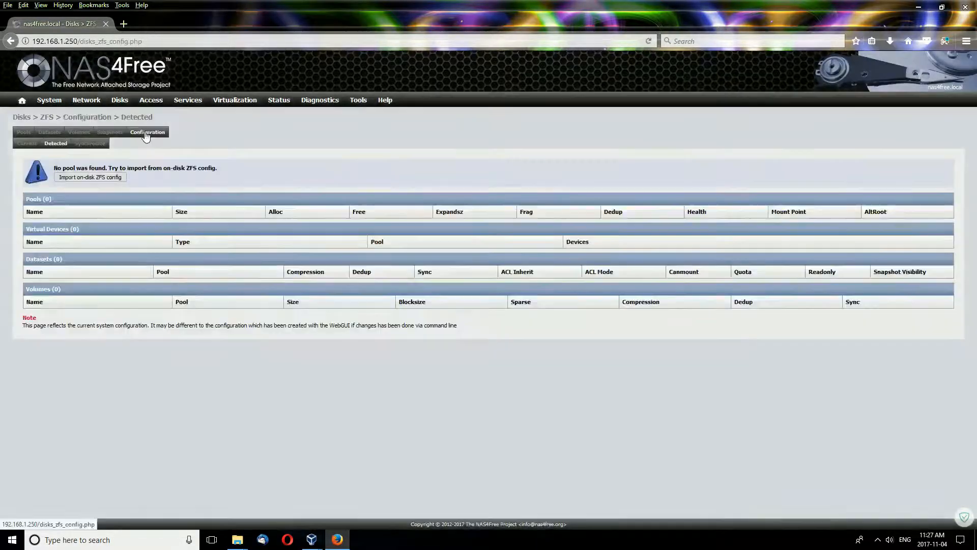
{"action": "left_click", "coordinate": [25, 144]}
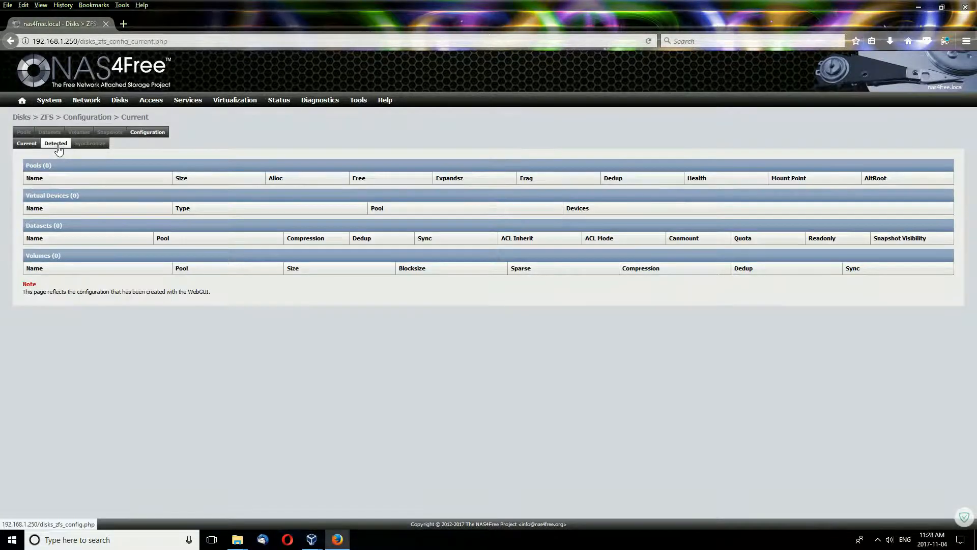
{"action": "left_click", "coordinate": [91, 144]}
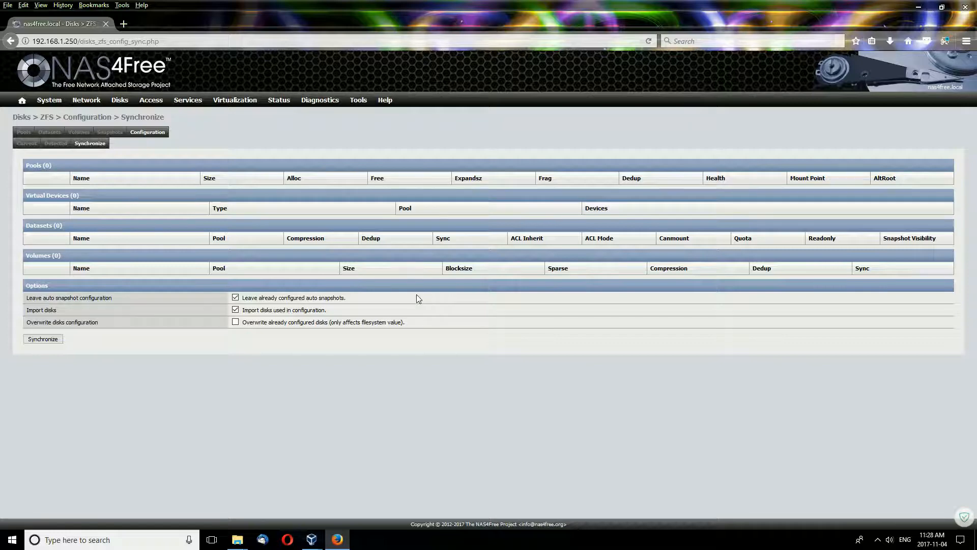
{"action": "mouse_move", "coordinate": [125, 97]}
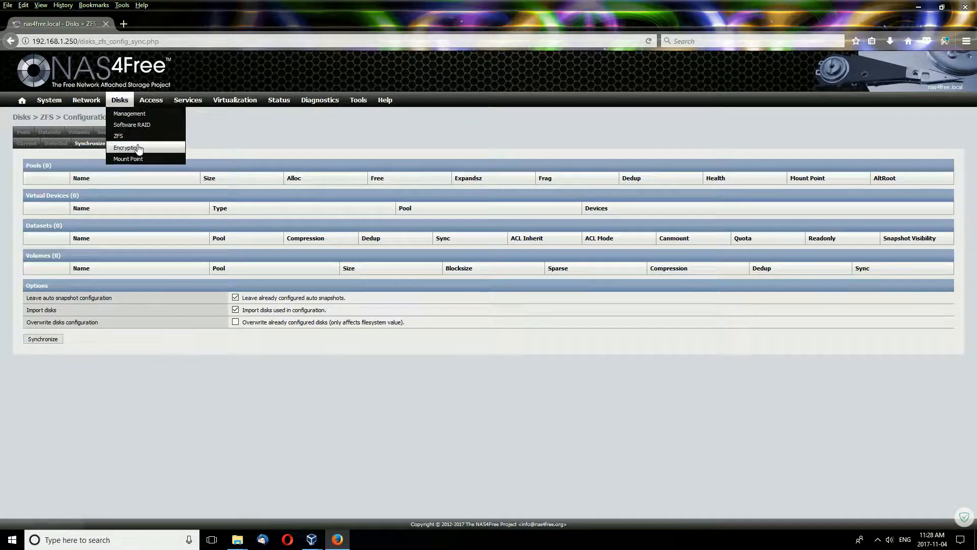
{"action": "left_click", "coordinate": [137, 148]}
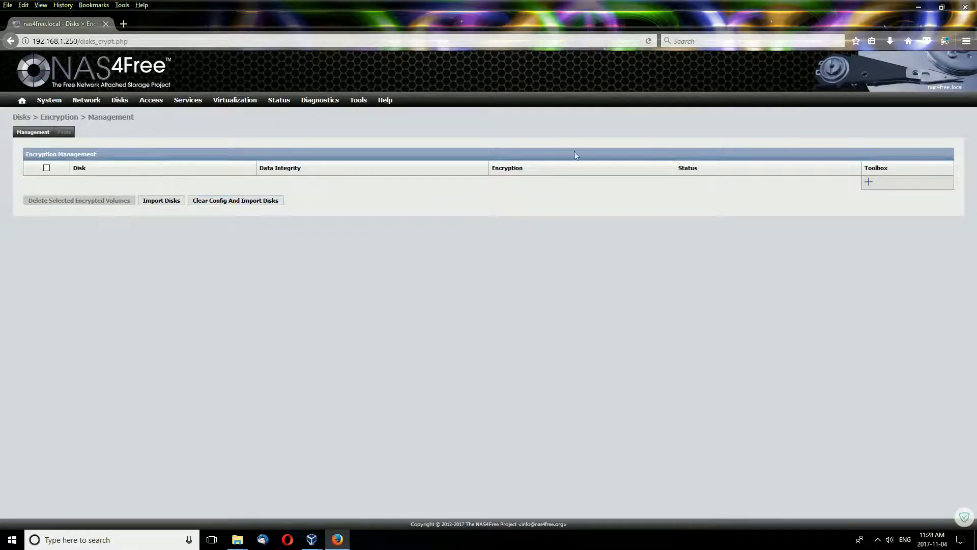
Open Access > Users & Groups and start a new user account form.
{"action": "mouse_move", "coordinate": [119, 99]}
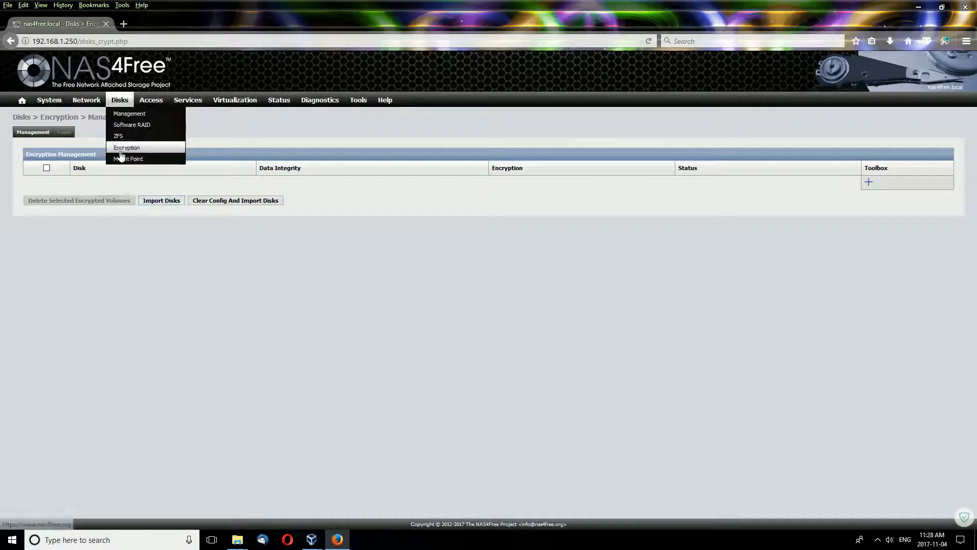
{"action": "mouse_move", "coordinate": [151, 100]}
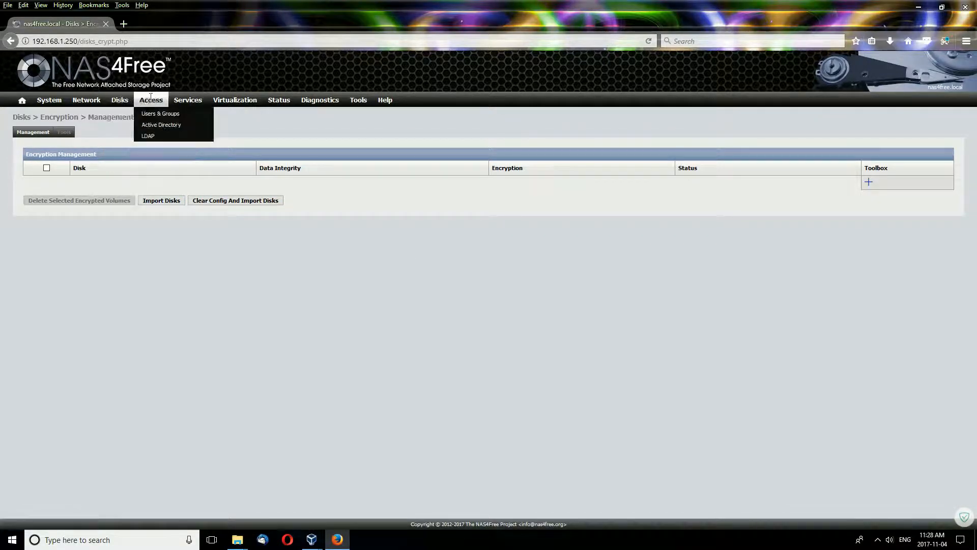
{"action": "left_click", "coordinate": [153, 114]}
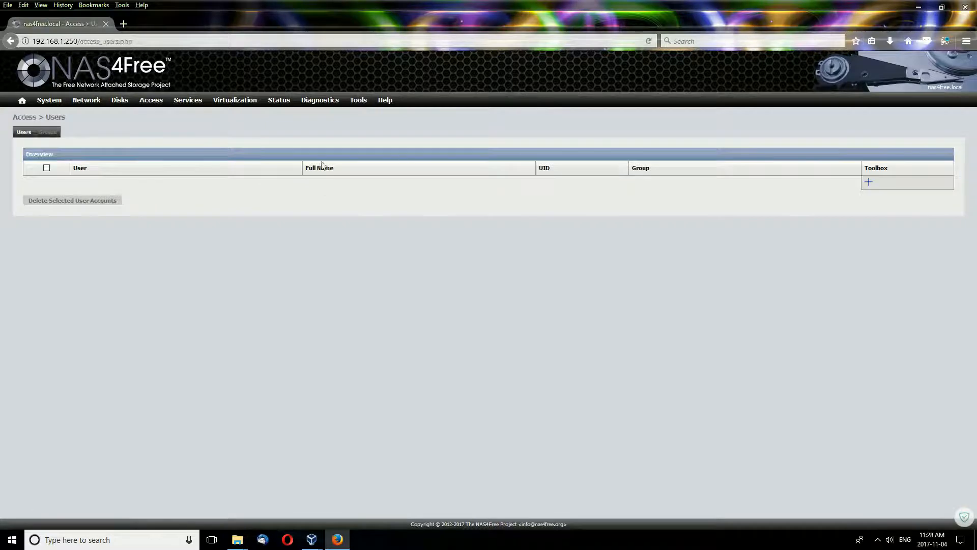
{"action": "left_click", "coordinate": [869, 182]}
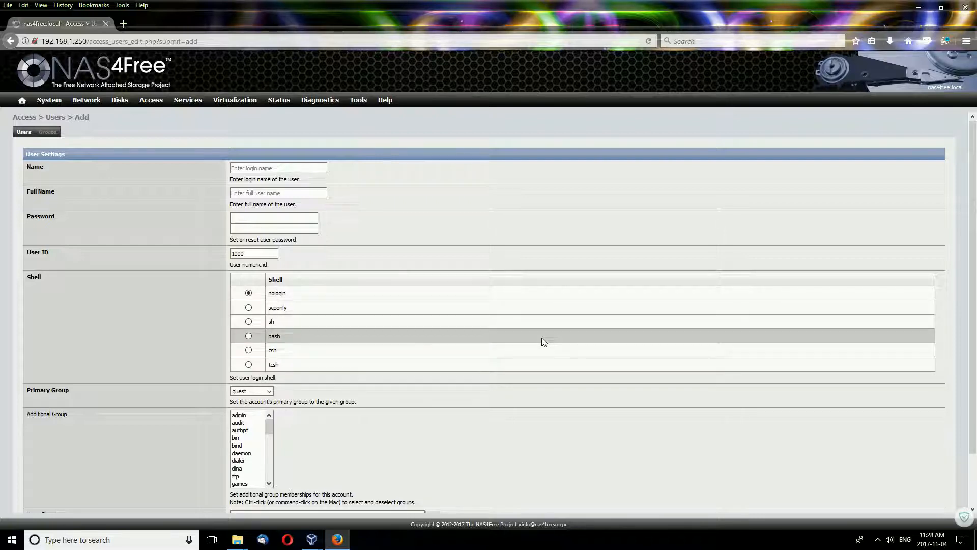
Inspect the Primary Group list and close it, leaving the group as guest.
{"action": "scroll", "coordinate": [517, 310], "scroll_direction": "down", "scroll_amount": 2}
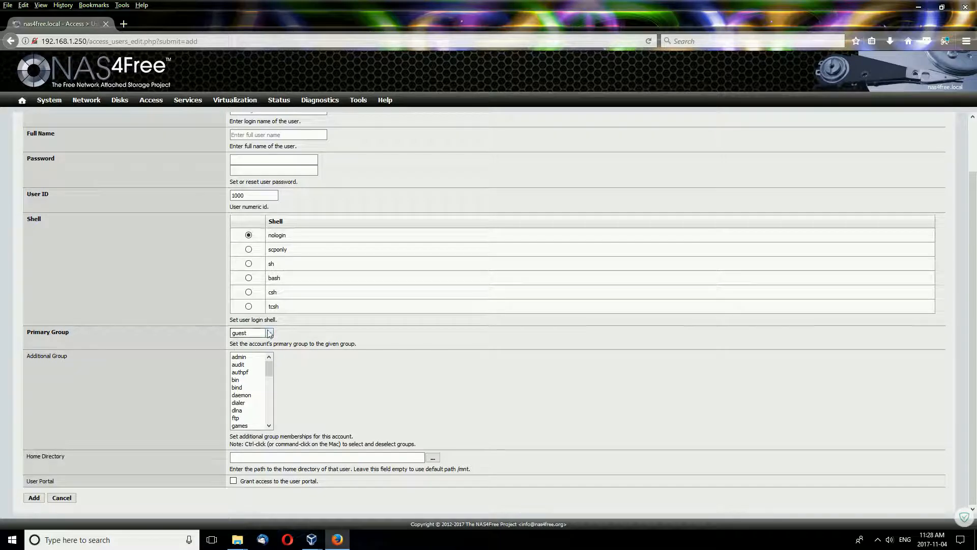
{"action": "left_click", "coordinate": [252, 333]}
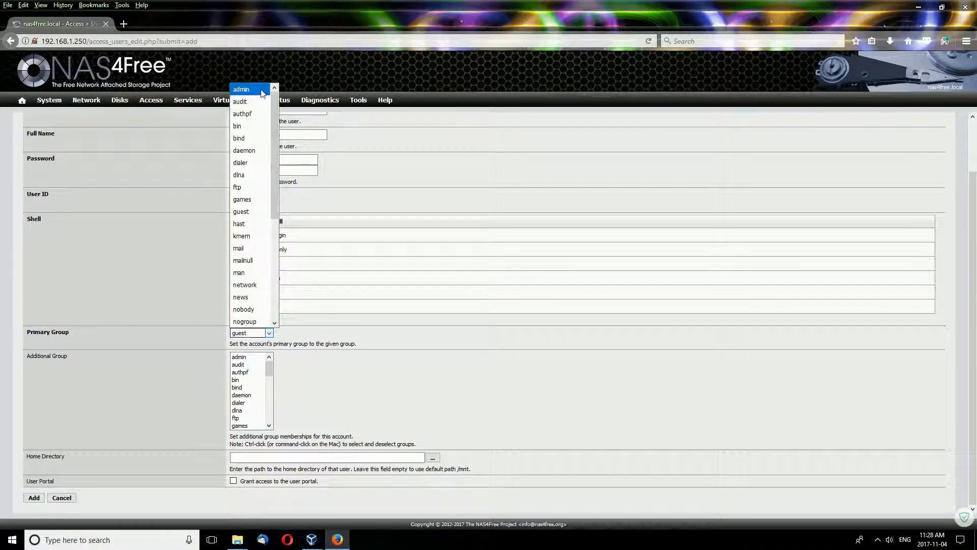
{"action": "scroll", "coordinate": [277, 147], "scroll_direction": "down", "scroll_amount": 2}
{"action": "scroll", "coordinate": [278, 148], "scroll_direction": "down", "scroll_amount": 3}
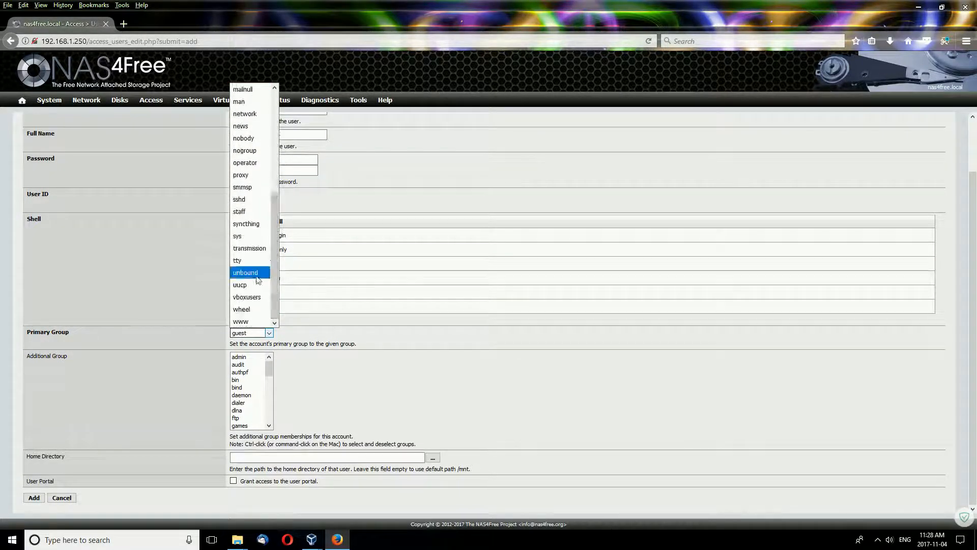
{"action": "left_click", "coordinate": [411, 261]}
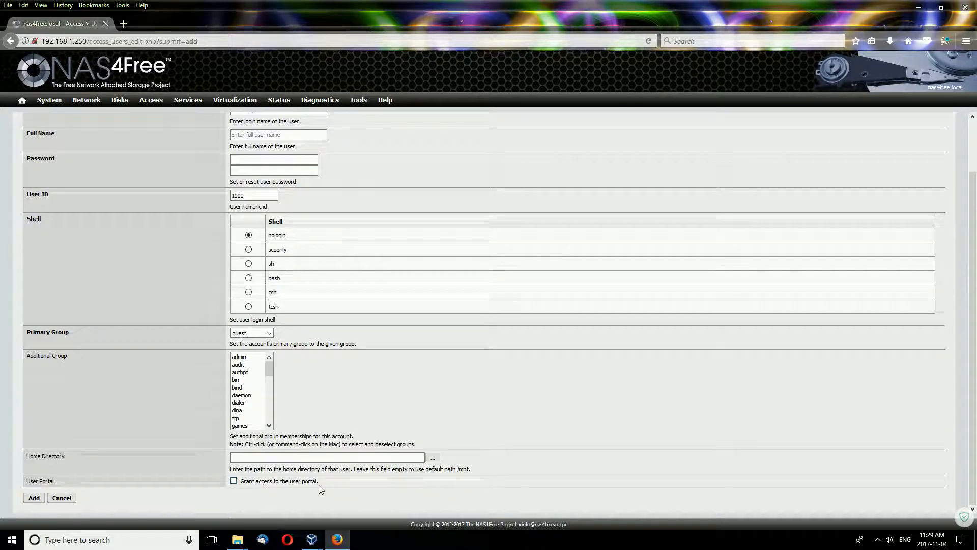
{"action": "scroll", "coordinate": [127, 354], "scroll_direction": "up", "scroll_amount": 3}
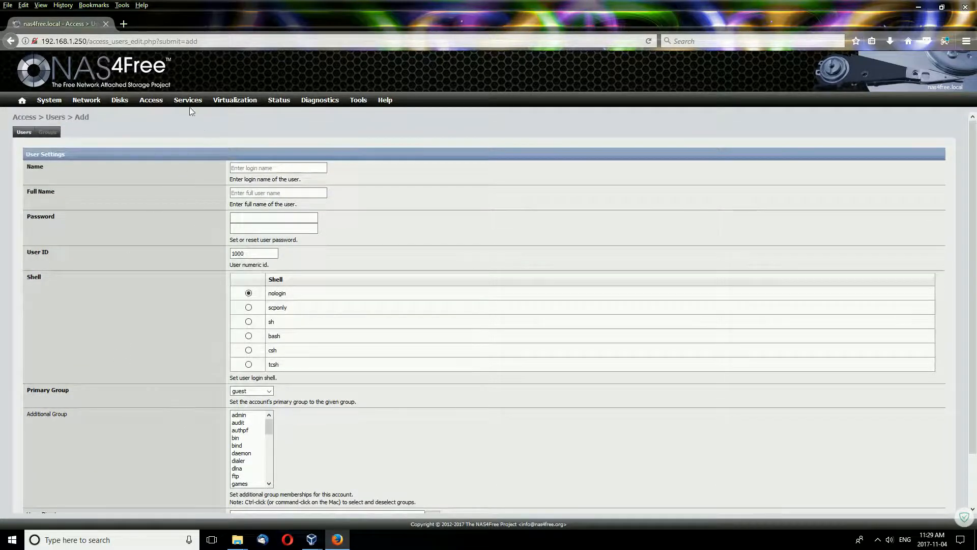
Visit Access Active Directory and LDAP, then open Services HAST with its no-CARP warning.
{"action": "mouse_move", "coordinate": [163, 102]}
{"action": "left_click", "coordinate": [159, 125]}
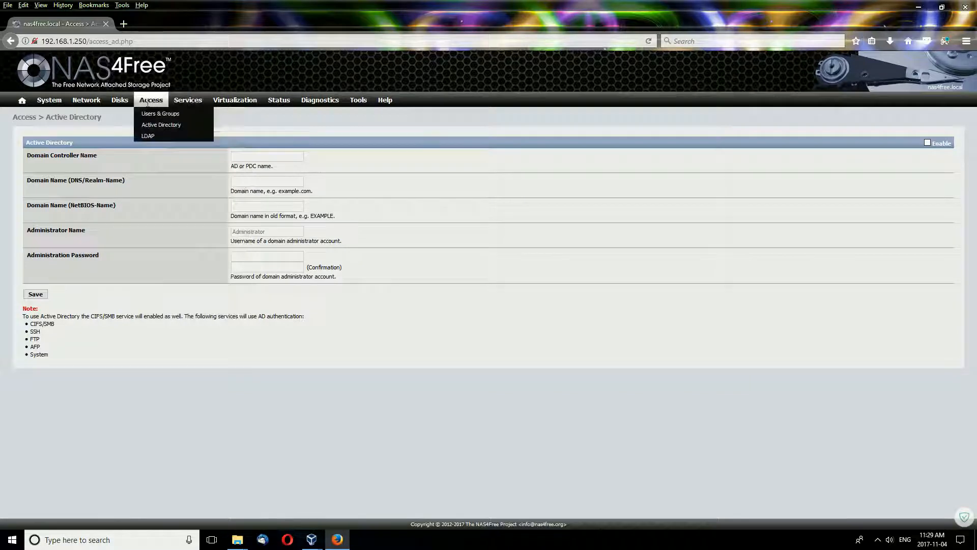
{"action": "mouse_move", "coordinate": [142, 104]}
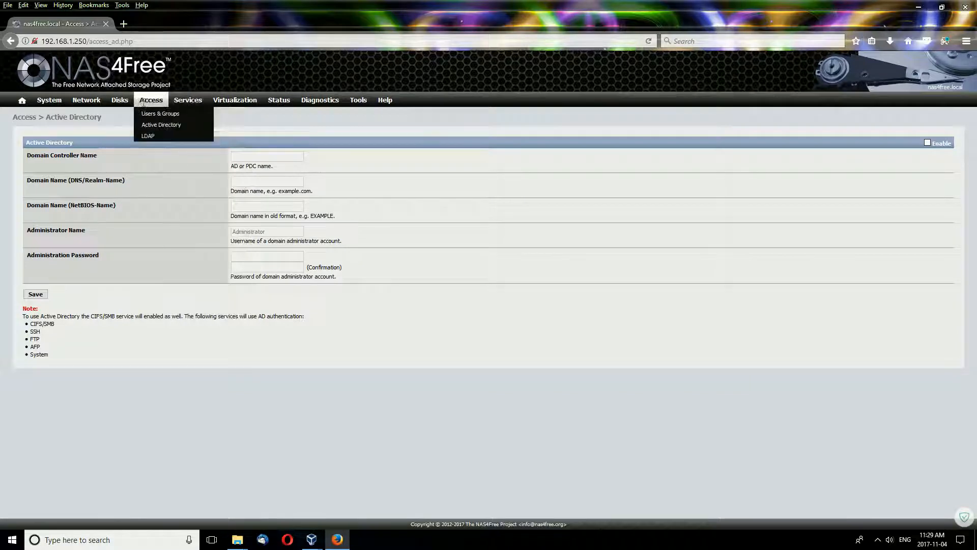
{"action": "left_click", "coordinate": [146, 137]}
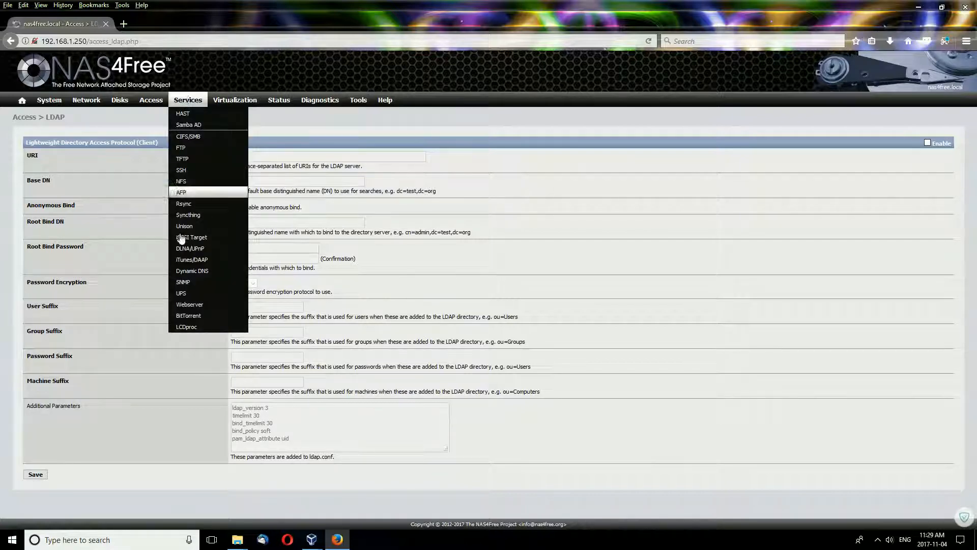
{"action": "mouse_move", "coordinate": [192, 107]}
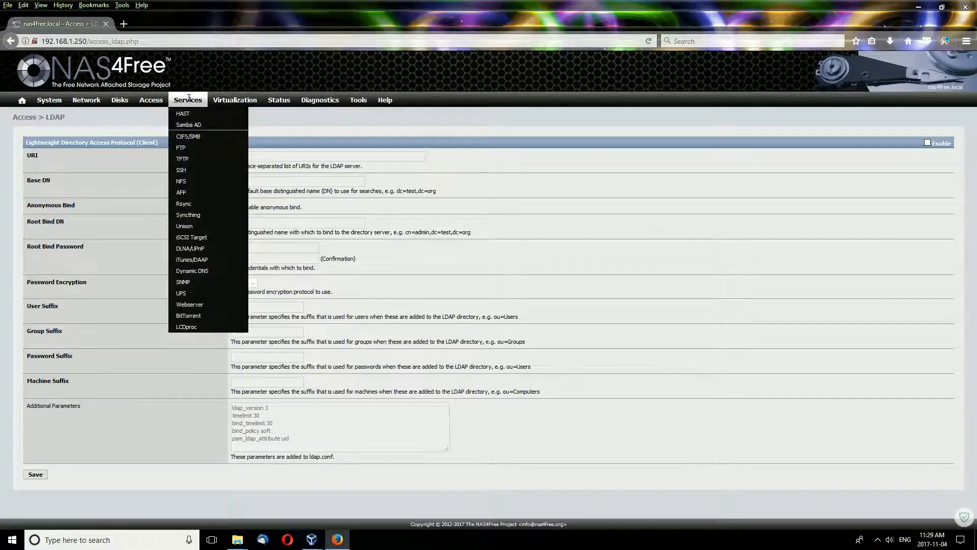
{"action": "left_click", "coordinate": [191, 112]}
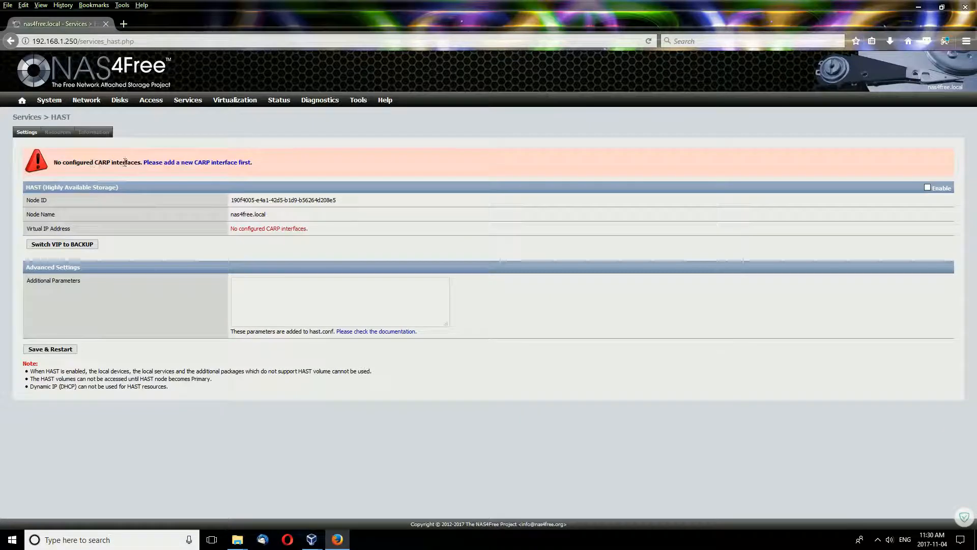
Open Services Samba AD, view its Initialize tab, and return to the Settings tab.
{"action": "mouse_move", "coordinate": [185, 97]}
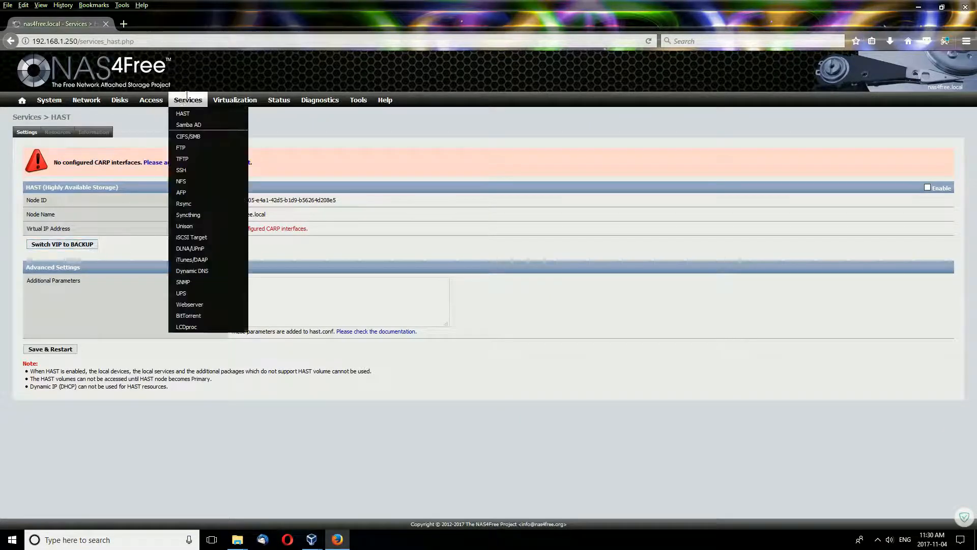
{"action": "left_click", "coordinate": [192, 125]}
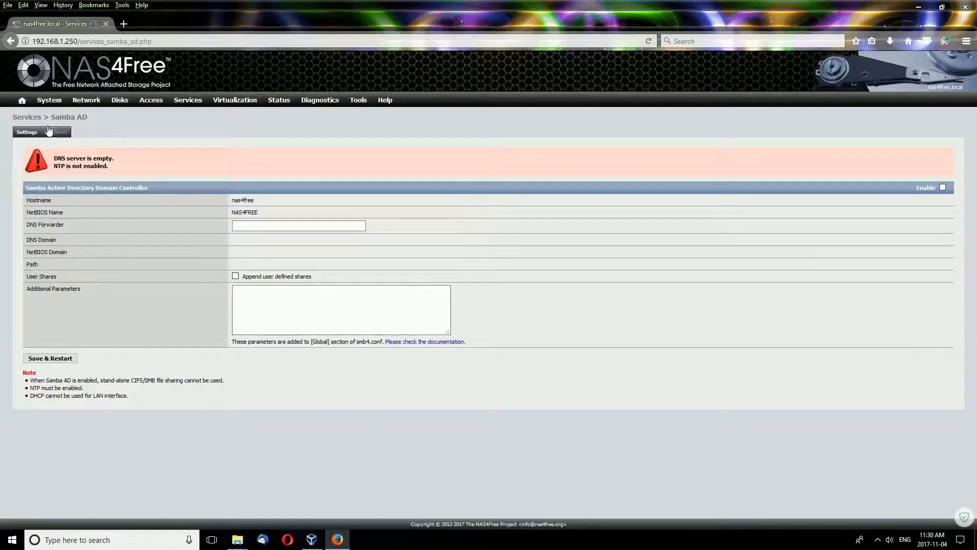
{"action": "left_click", "coordinate": [56, 132]}
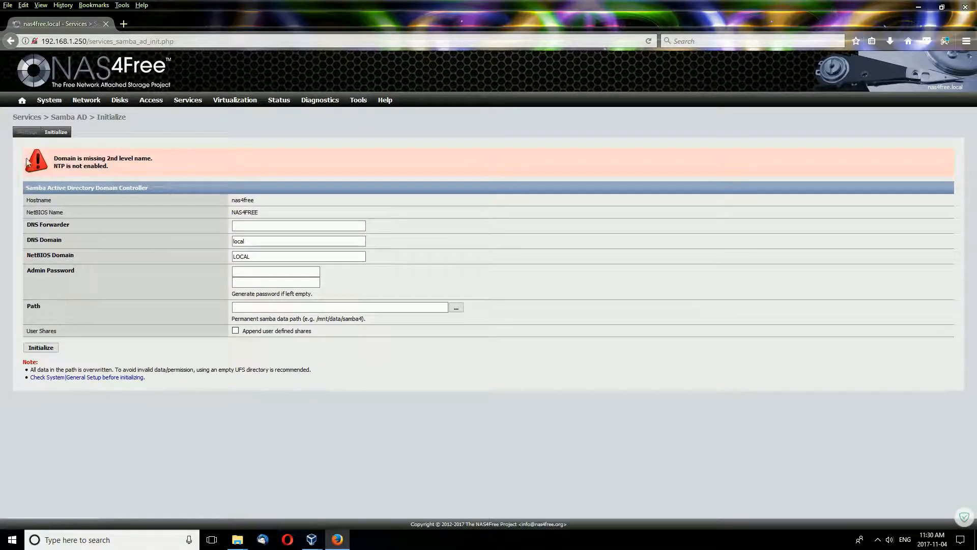
{"action": "left_click", "coordinate": [27, 133]}
{"action": "mouse_move", "coordinate": [185, 99]}
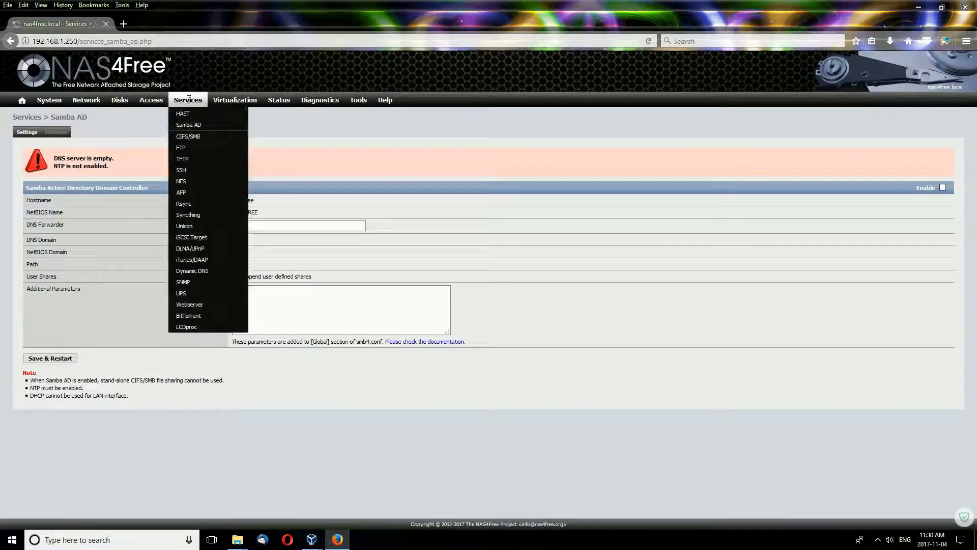
Open the Services CIFS/SMB settings and scroll through them.
{"action": "left_click", "coordinate": [189, 137]}
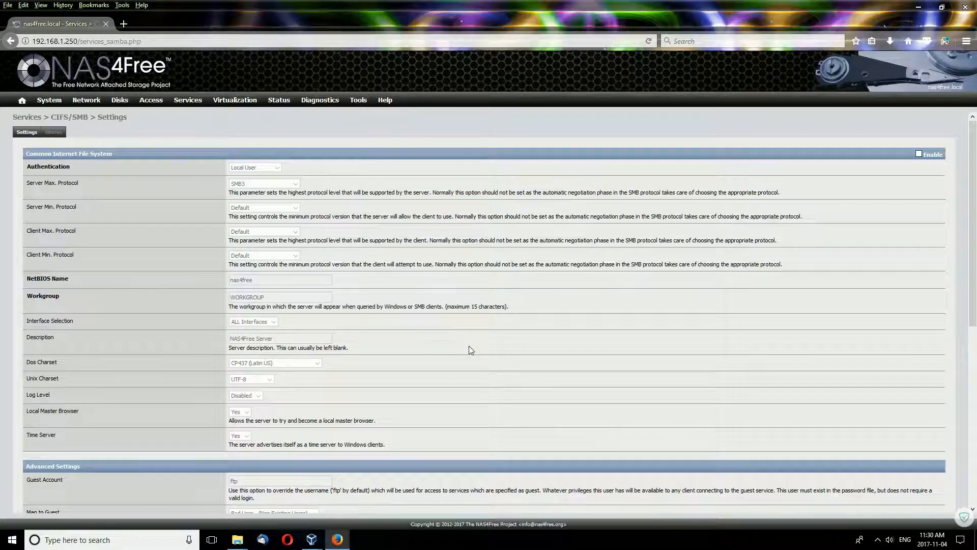
{"action": "scroll", "coordinate": [488, 321], "scroll_direction": "down", "scroll_amount": 6}
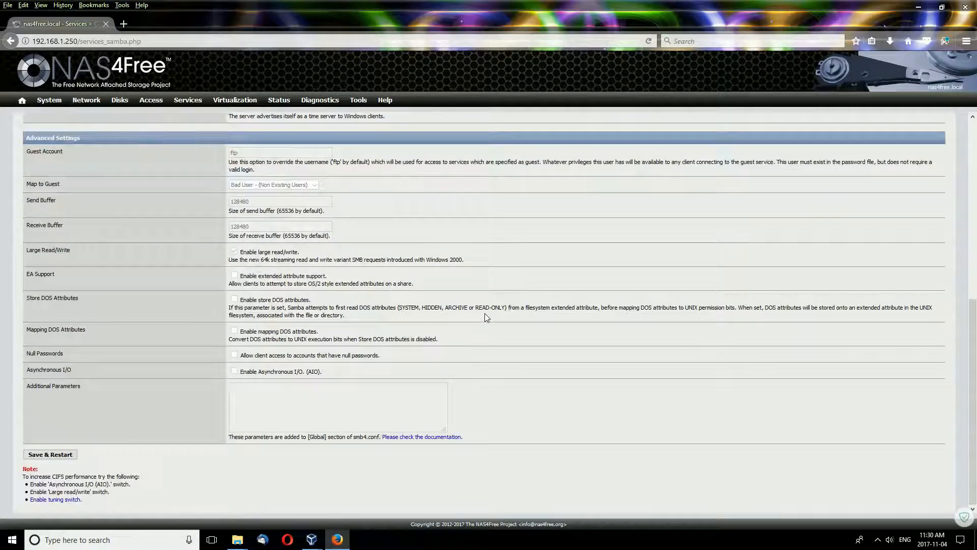
{"action": "scroll", "coordinate": [338, 380], "scroll_direction": "up", "scroll_amount": 5}
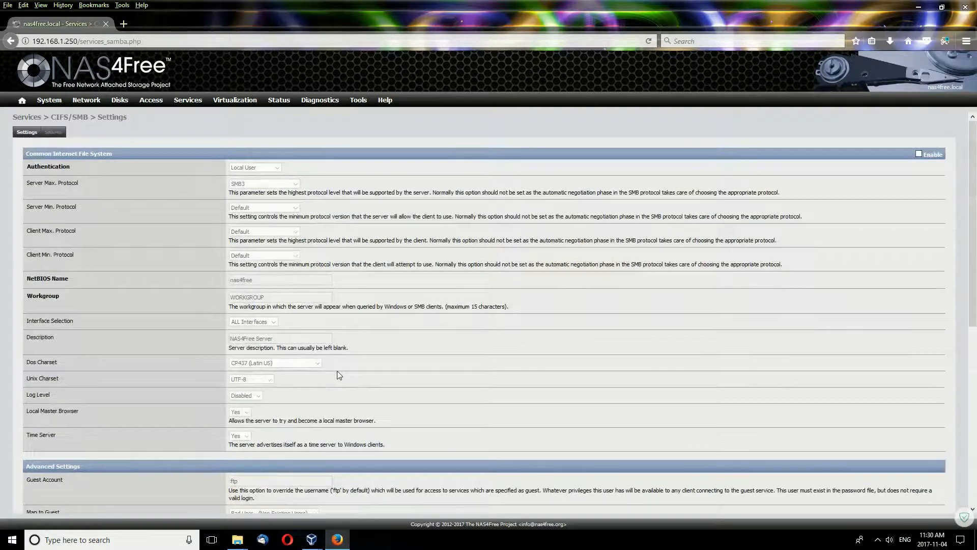
{"action": "scroll", "coordinate": [336, 371], "scroll_direction": "down", "scroll_amount": 5}
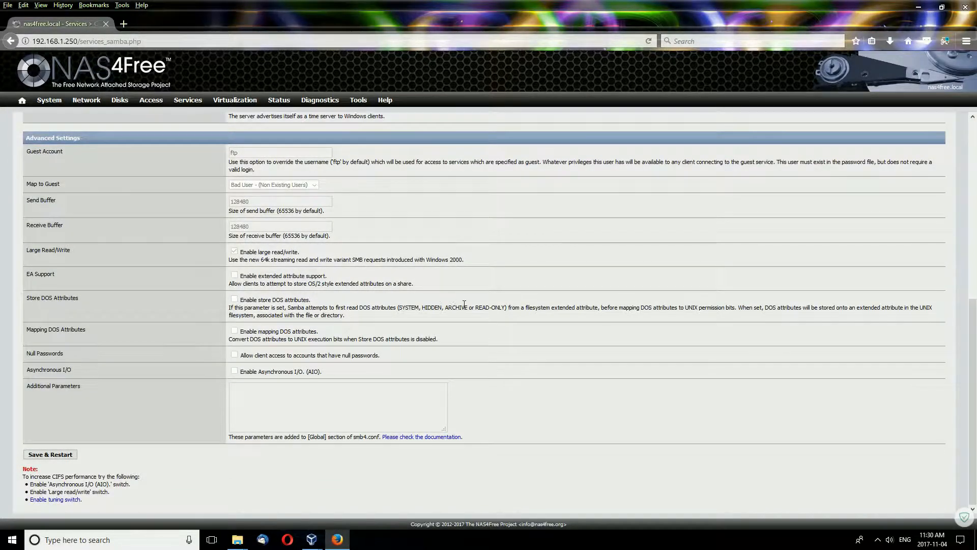
{"action": "scroll", "coordinate": [459, 304], "scroll_direction": "up", "scroll_amount": 6}
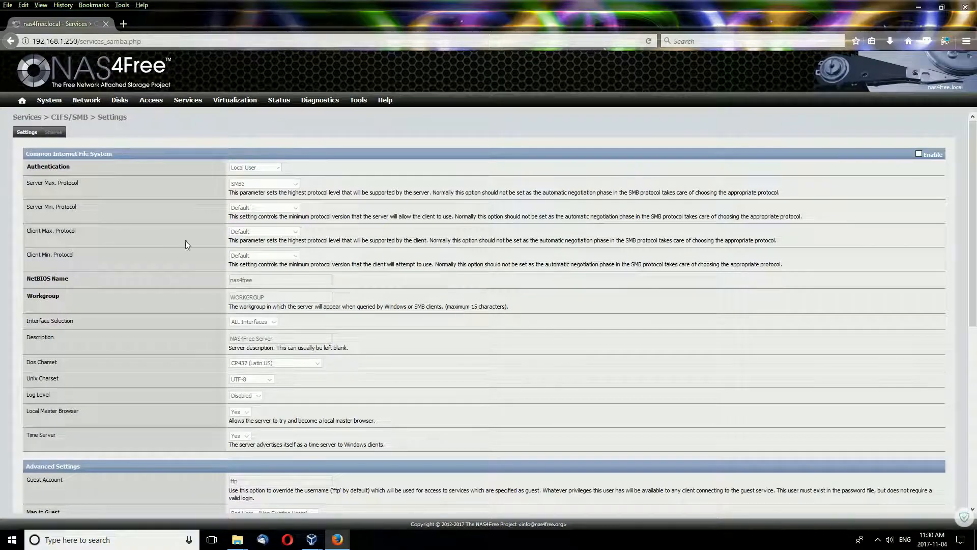
Browse the Shares list and the empty Add Share form, then return to Settings.
{"action": "left_click", "coordinate": [53, 132]}
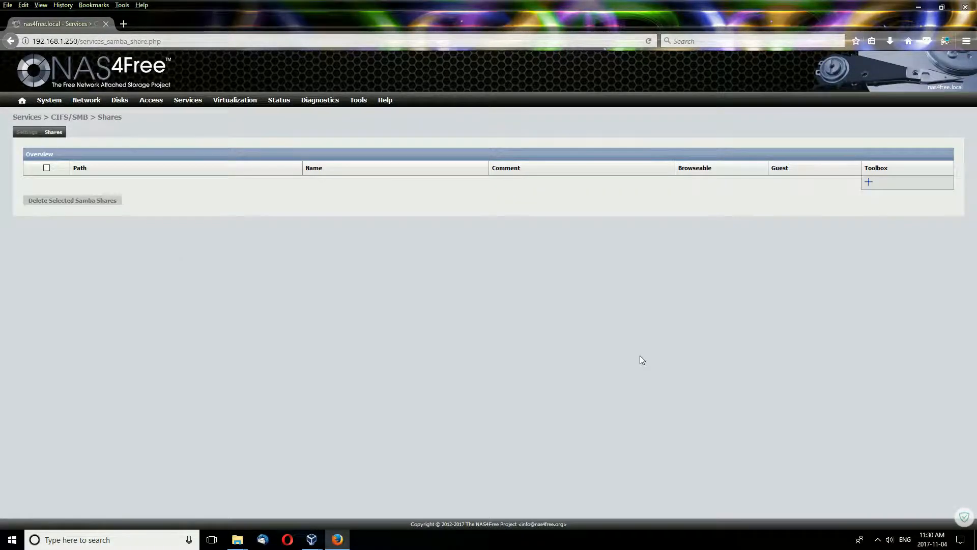
{"action": "left_click", "coordinate": [869, 182]}
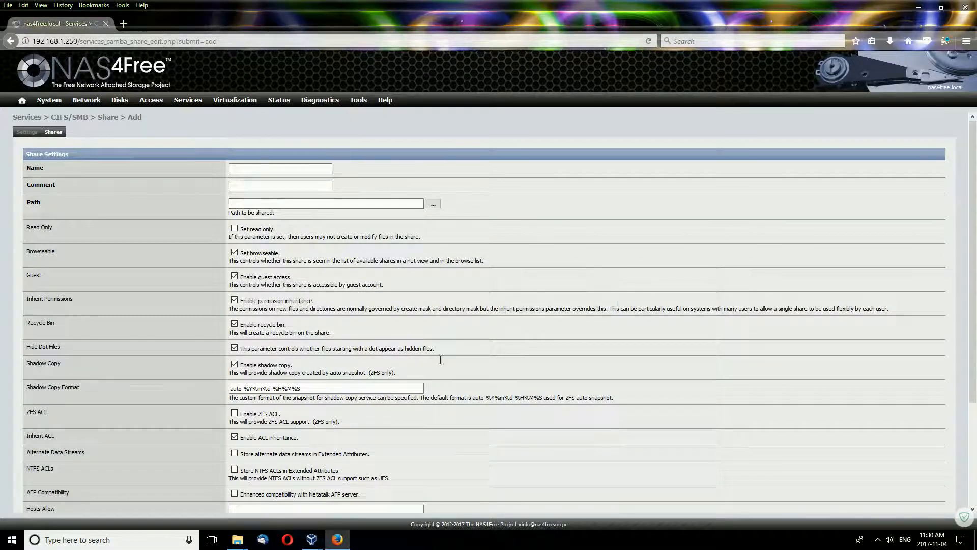
{"action": "scroll", "coordinate": [530, 376], "scroll_direction": "down", "scroll_amount": 5}
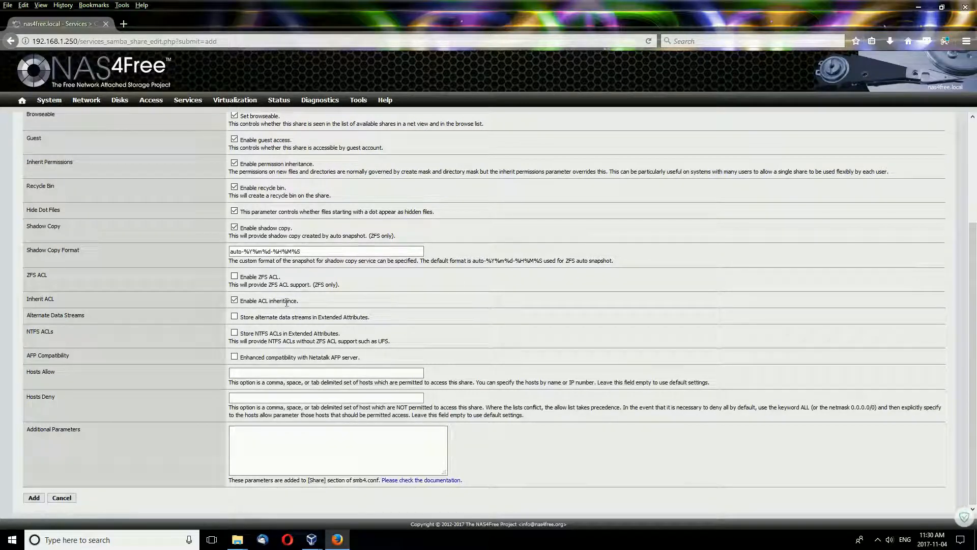
{"action": "scroll", "coordinate": [290, 329], "scroll_direction": "up", "scroll_amount": 3}
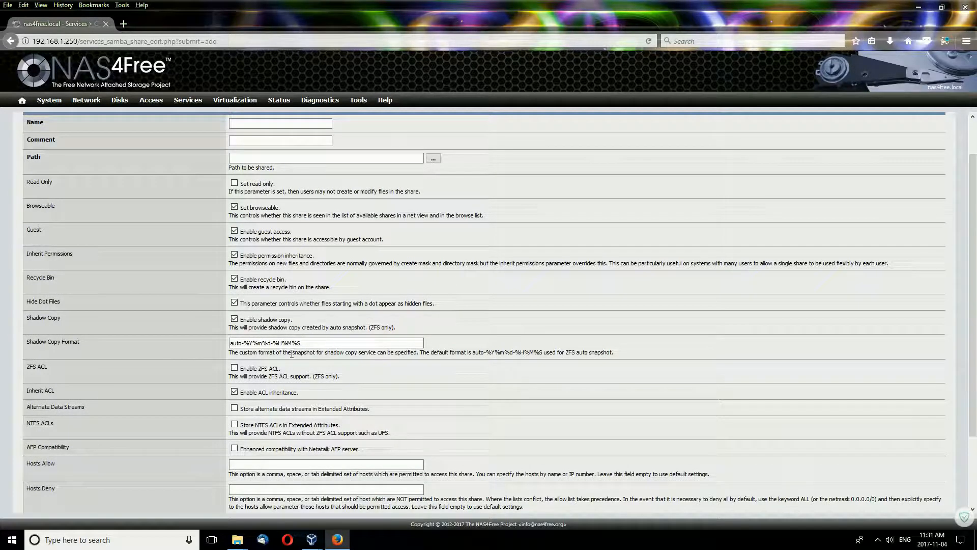
{"action": "scroll", "coordinate": [292, 355], "scroll_direction": "down", "scroll_amount": 3}
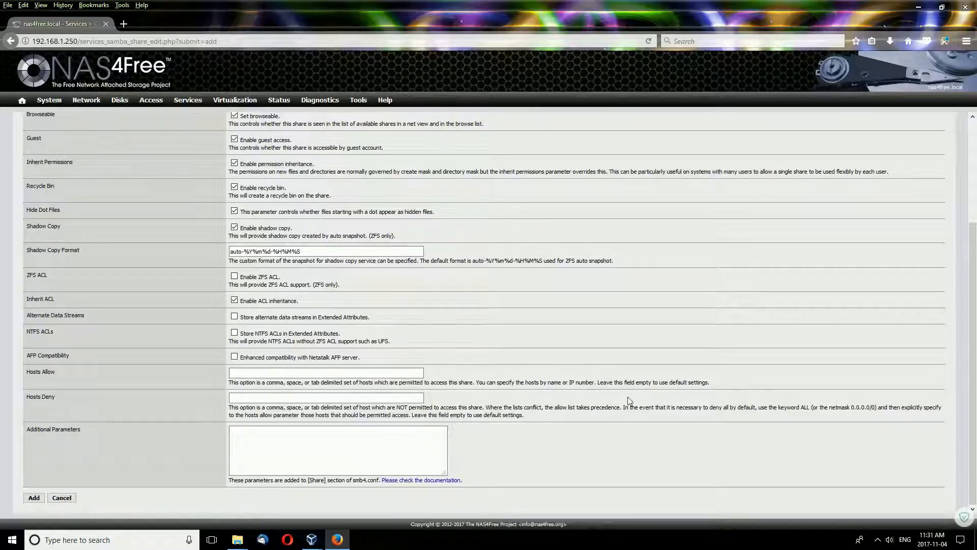
{"action": "scroll", "coordinate": [628, 401], "scroll_direction": "up", "scroll_amount": 3}
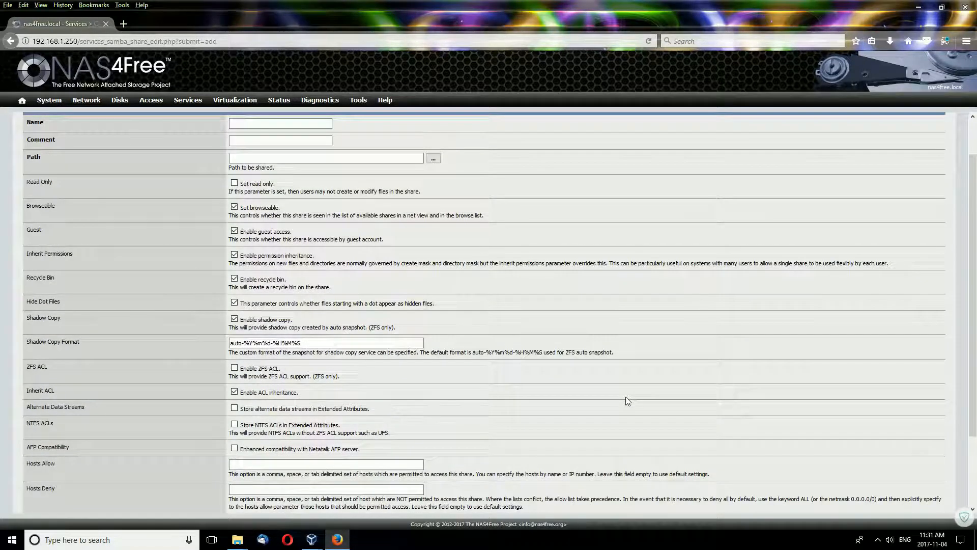
{"action": "scroll", "coordinate": [627, 401], "scroll_direction": "up", "scroll_amount": 2}
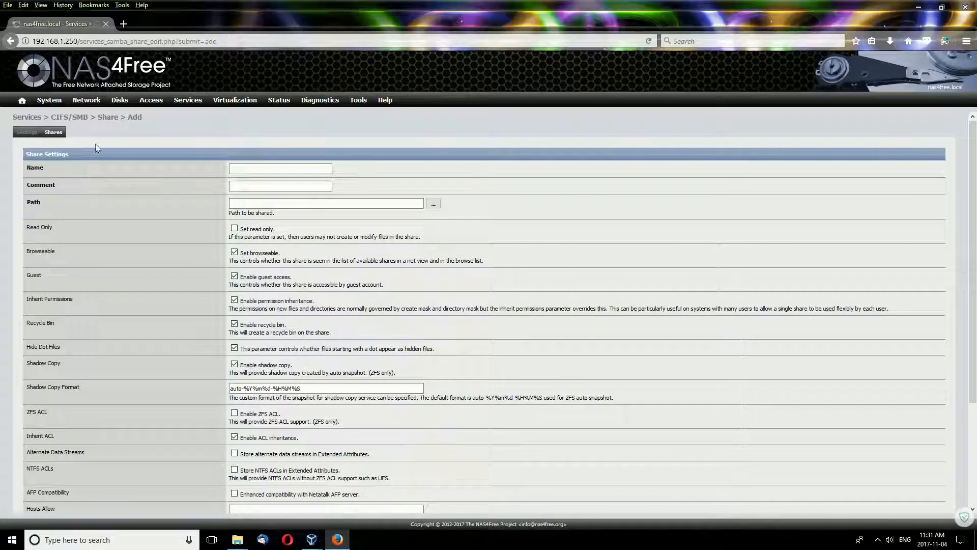
{"action": "left_click", "coordinate": [27, 132]}
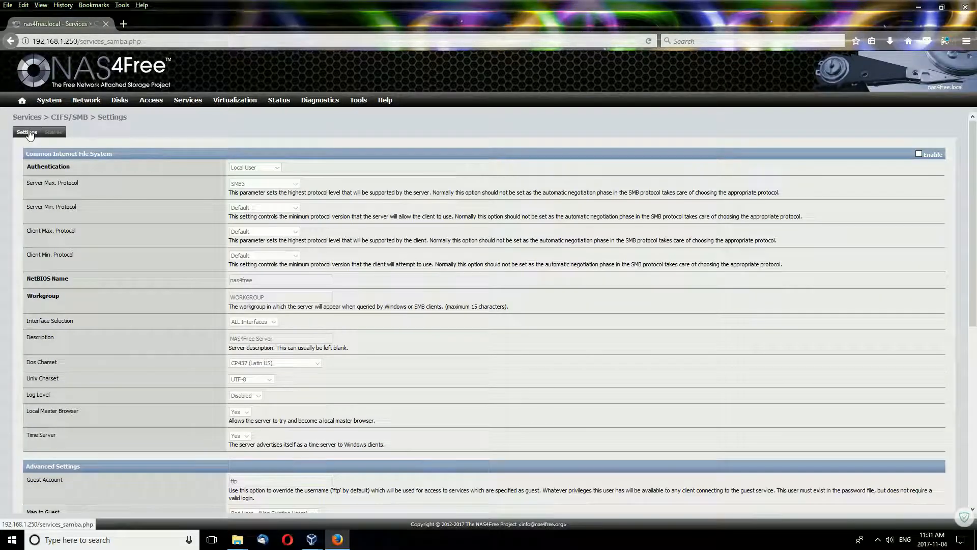
{"action": "mouse_move", "coordinate": [152, 96]}
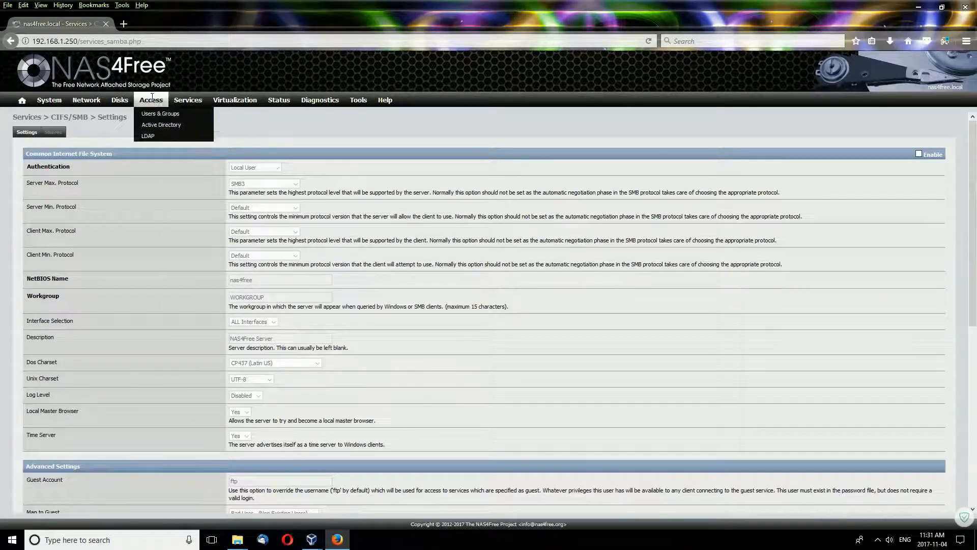
{"action": "mouse_move", "coordinate": [188, 99]}
Open the Services FTP page and scroll through its settings.
{"action": "left_click", "coordinate": [181, 150]}
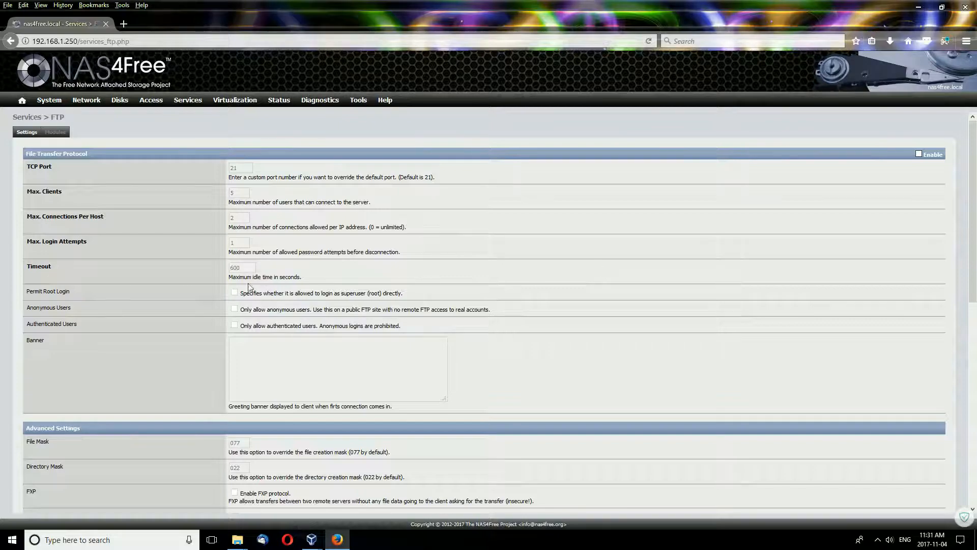
{"action": "scroll", "coordinate": [182, 325], "scroll_direction": "down", "scroll_amount": 6}
{"action": "scroll", "coordinate": [172, 319], "scroll_direction": "up", "scroll_amount": 4}
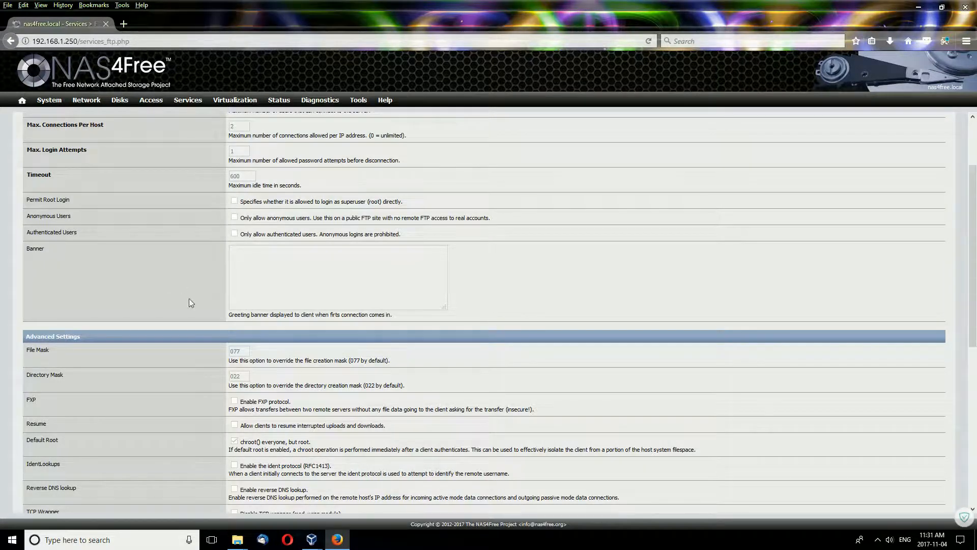
{"action": "scroll", "coordinate": [191, 302], "scroll_direction": "down", "scroll_amount": 4}
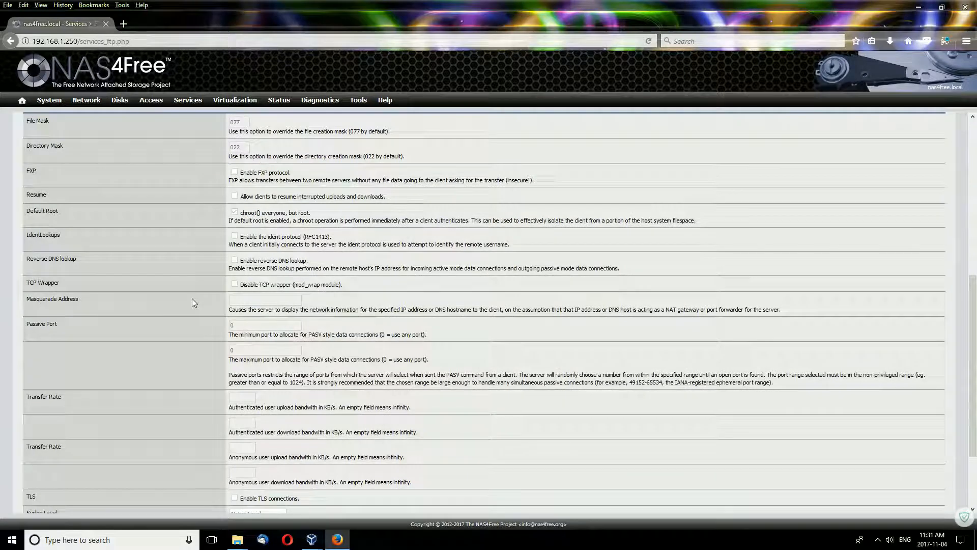
{"action": "scroll", "coordinate": [193, 303], "scroll_direction": "down", "scroll_amount": 3}
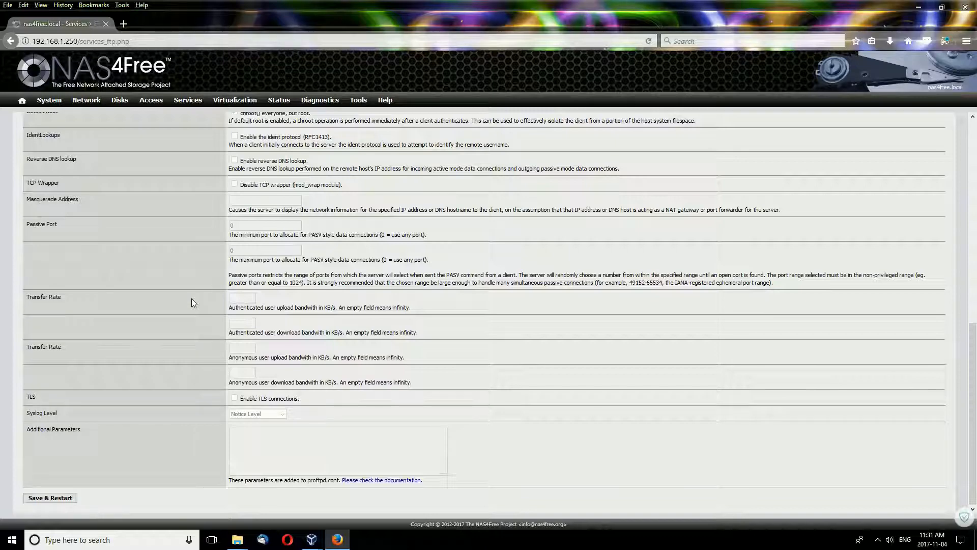
{"action": "scroll", "coordinate": [192, 300], "scroll_direction": "up", "scroll_amount": 8}
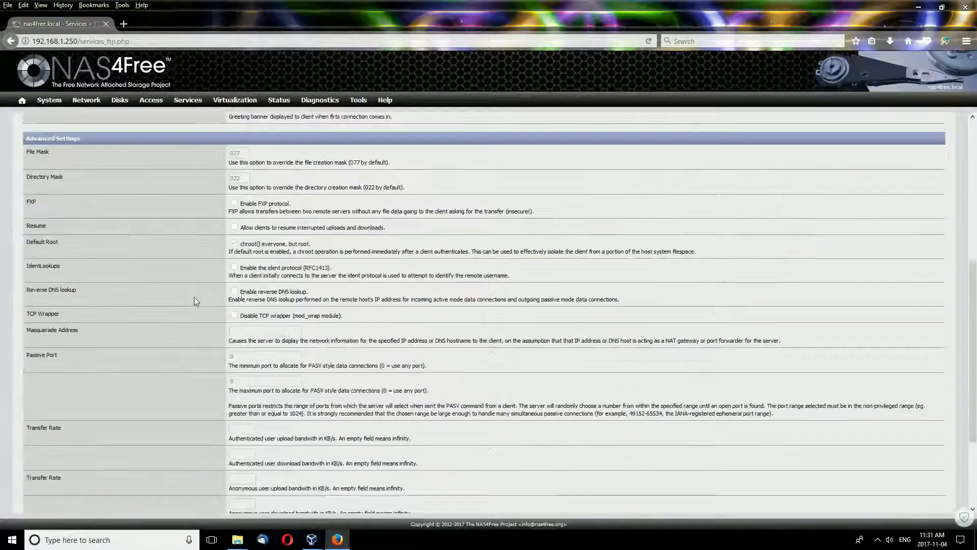
Look at the Services UPS page, then the Webserver page.
{"action": "mouse_move", "coordinate": [187, 97]}
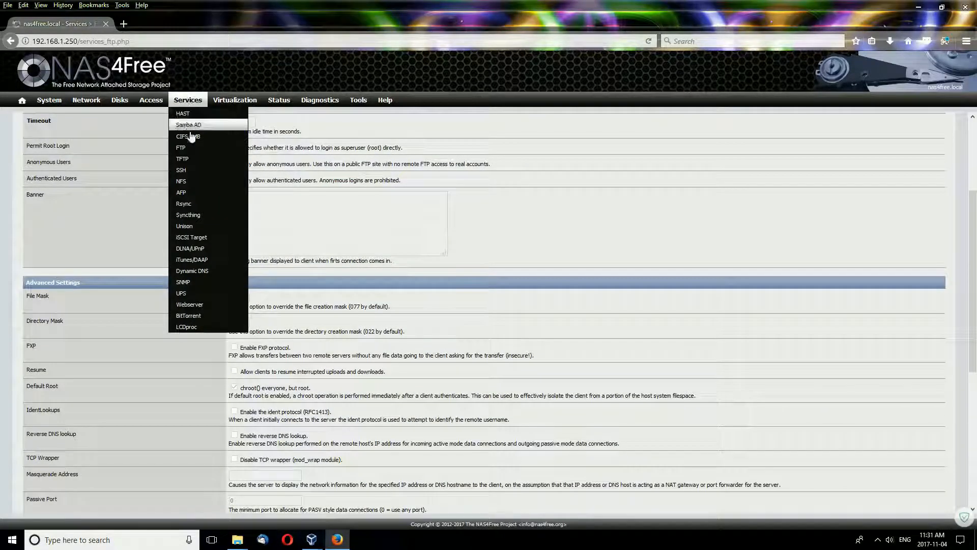
{"action": "left_click", "coordinate": [205, 295]}
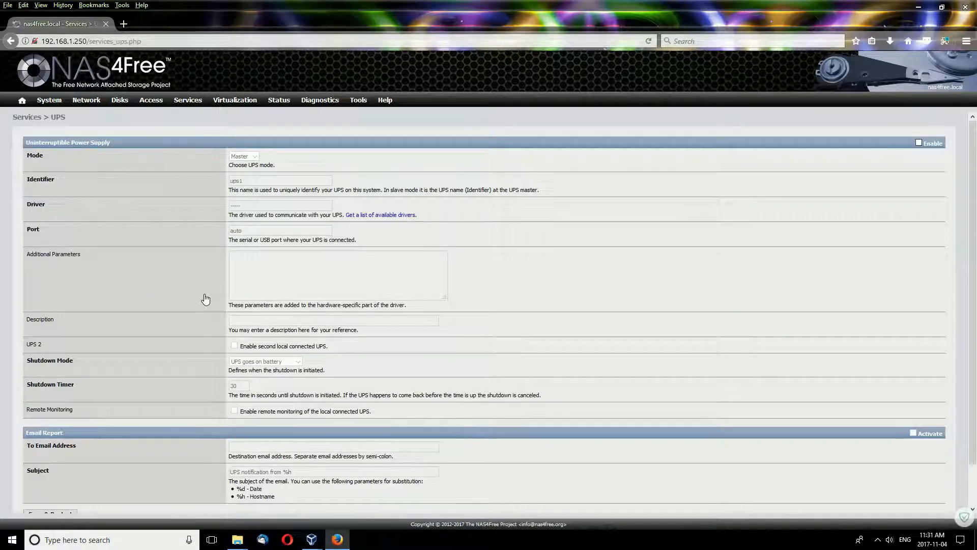
{"action": "mouse_move", "coordinate": [189, 101]}
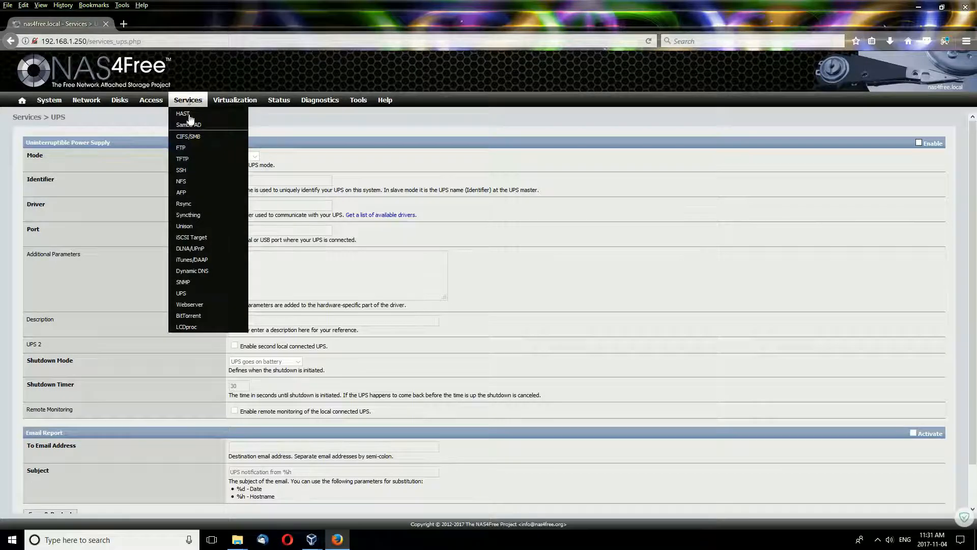
{"action": "left_click", "coordinate": [204, 305]}
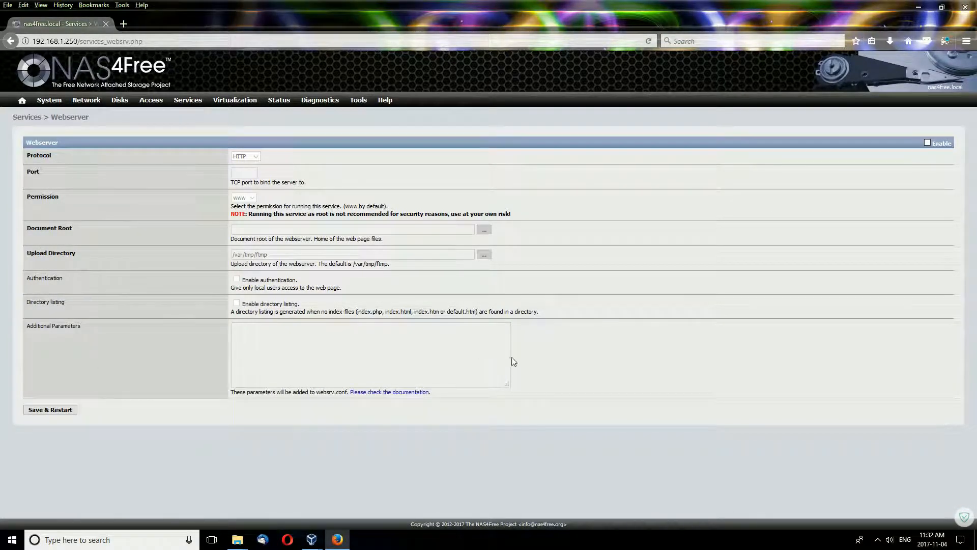
Open Services BitTorrent and scroll its settings (peer port 51413, WebGUI port 9091).
{"action": "mouse_move", "coordinate": [196, 103]}
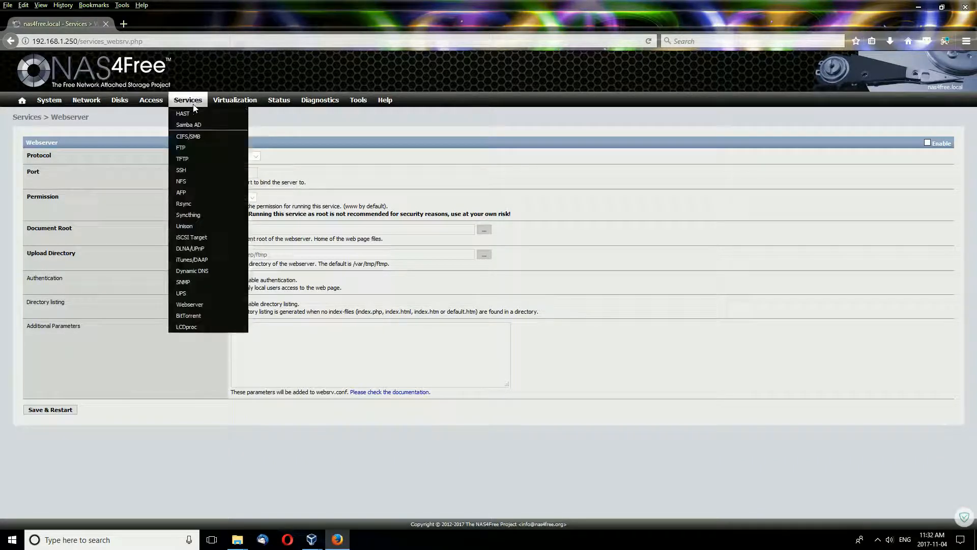
{"action": "left_click", "coordinate": [216, 316]}
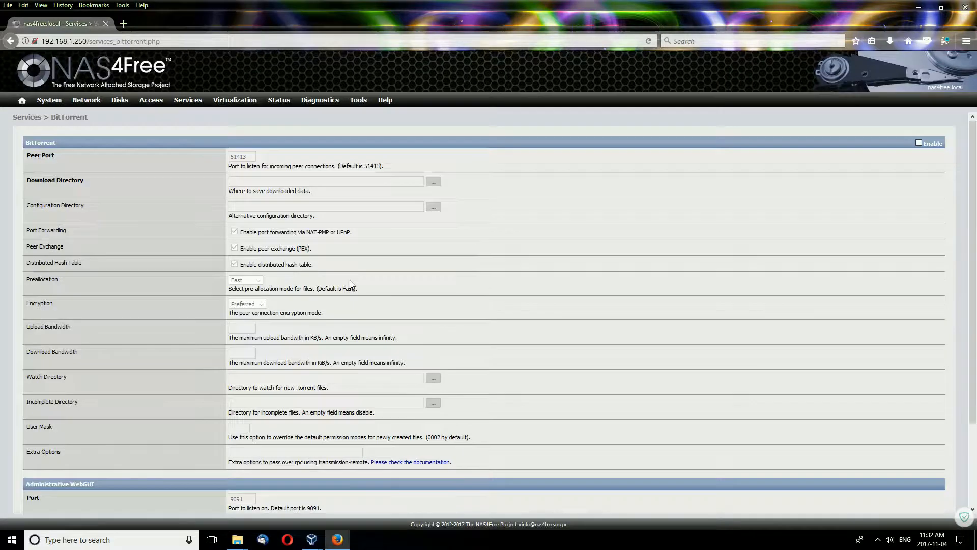
{"action": "scroll", "coordinate": [349, 284], "scroll_direction": "down", "scroll_amount": 3}
{"action": "scroll", "coordinate": [352, 283], "scroll_direction": "up", "scroll_amount": 3}
{"action": "mouse_move", "coordinate": [187, 104]}
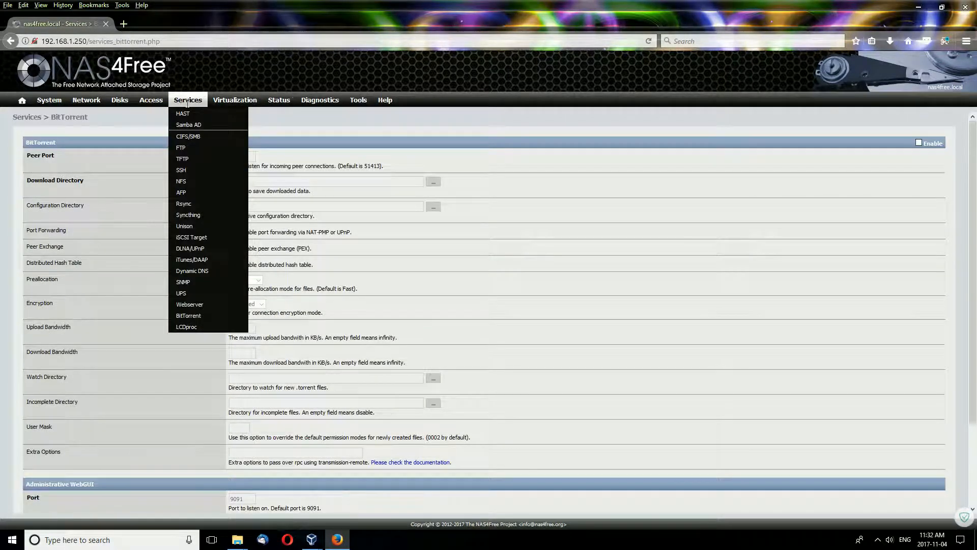
{"action": "mouse_move", "coordinate": [234, 101]}
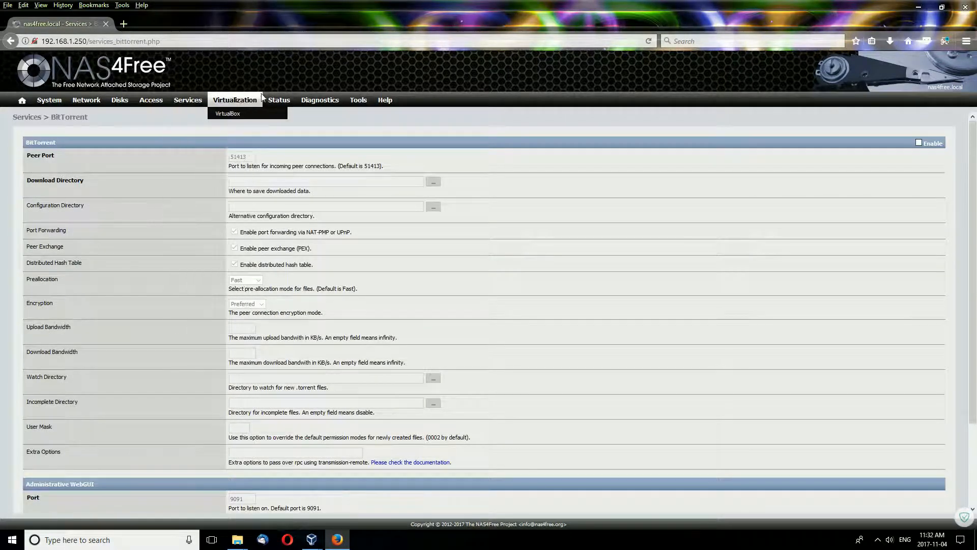
Open the Virtualization VirtualBox page, showing an empty home directory and the service disabled.
{"action": "left_click", "coordinate": [232, 115]}
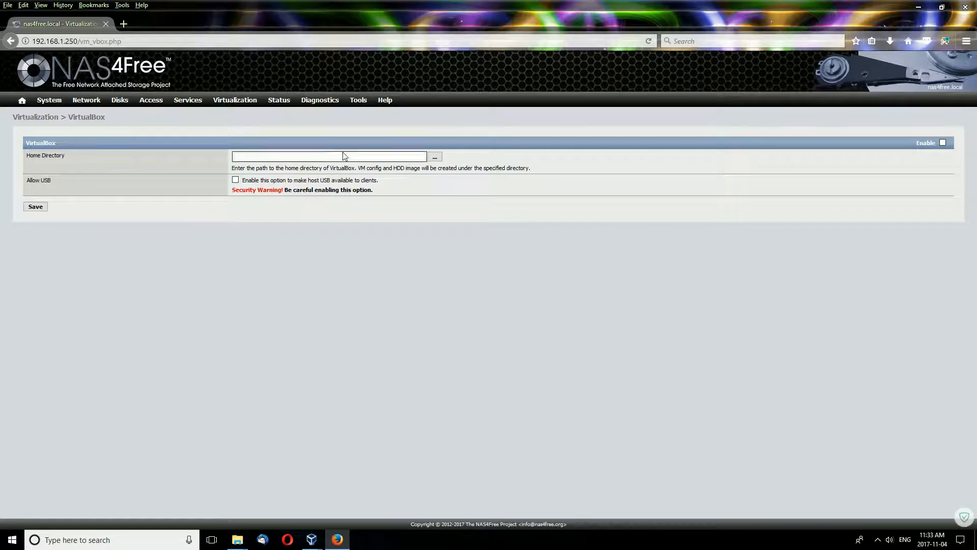
{"action": "mouse_move", "coordinate": [280, 97]}
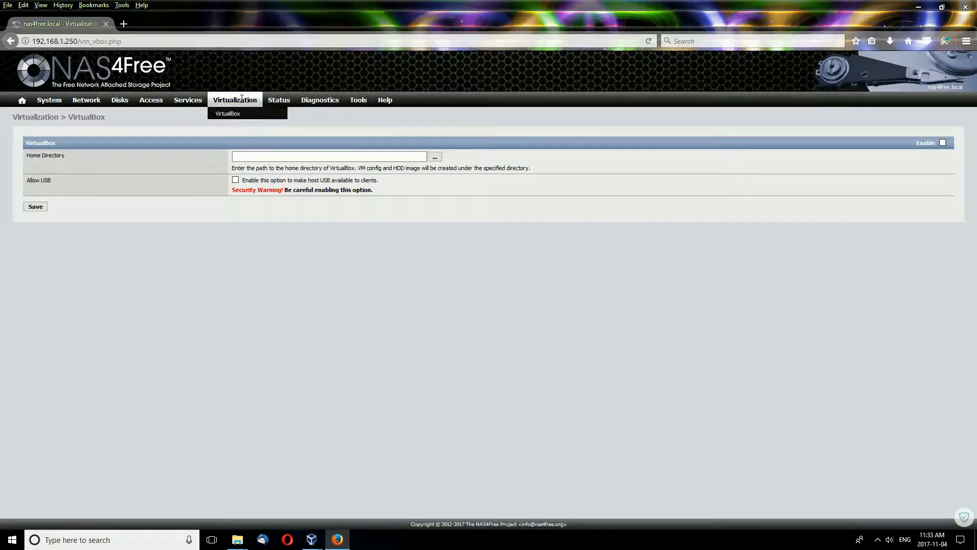
View the Status System, Processes and Services pages.
{"action": "left_click", "coordinate": [289, 115]}
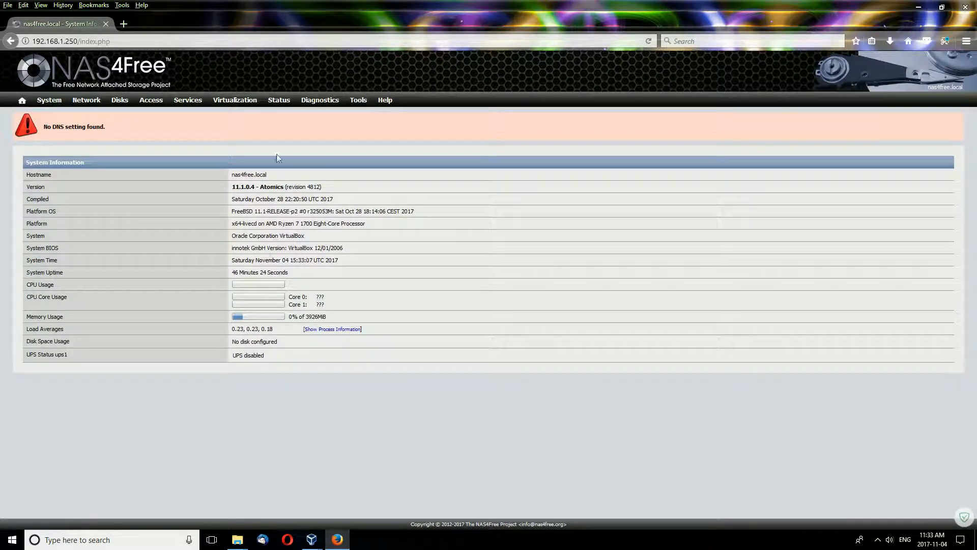
{"action": "mouse_move", "coordinate": [317, 101]}
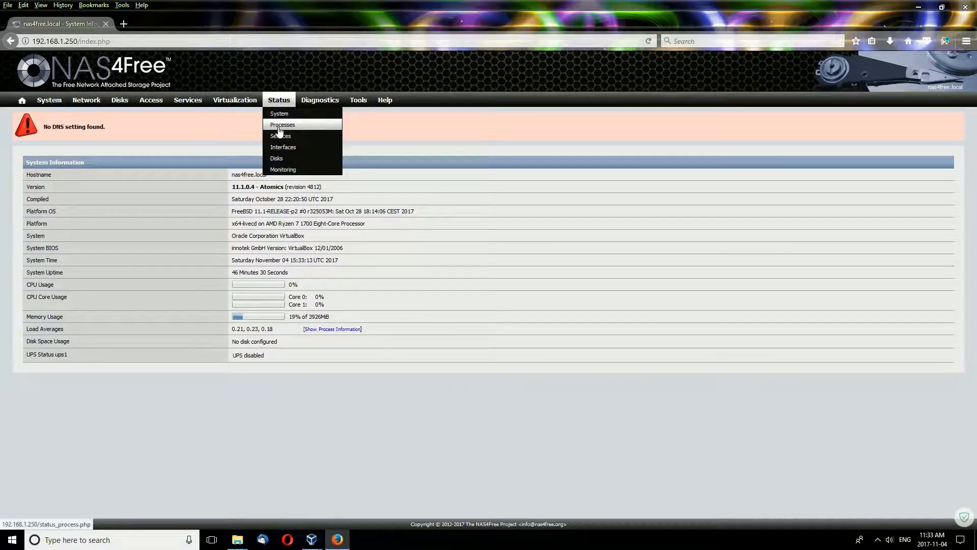
{"action": "left_click", "coordinate": [280, 126]}
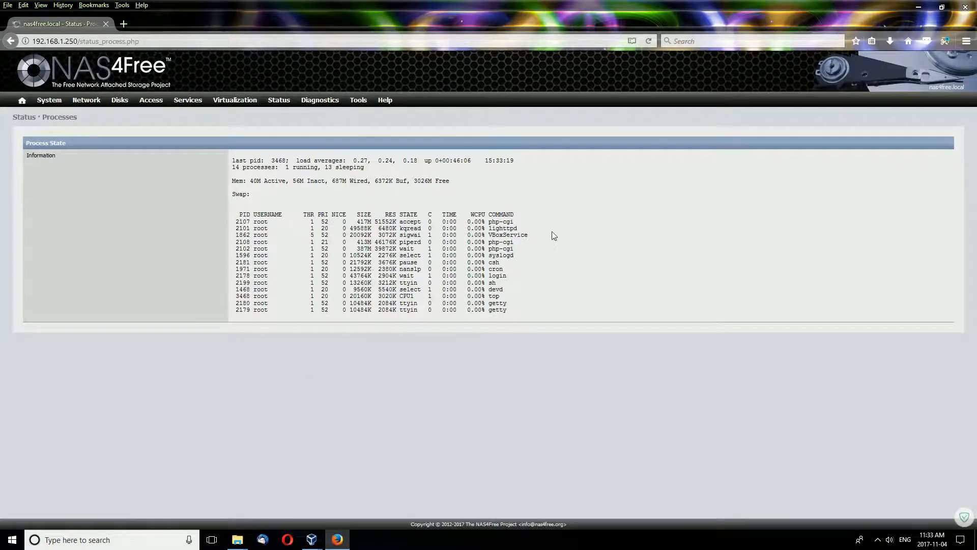
{"action": "mouse_move", "coordinate": [279, 101]}
{"action": "left_click", "coordinate": [281, 138]}
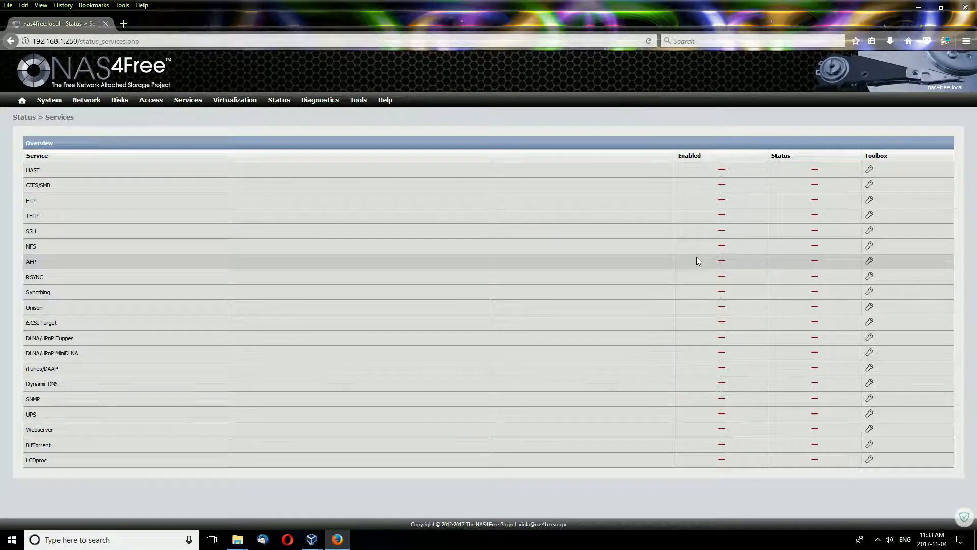
Check Status Interfaces and Disks, then the Monitoring System Load graphs.
{"action": "mouse_move", "coordinate": [279, 99]}
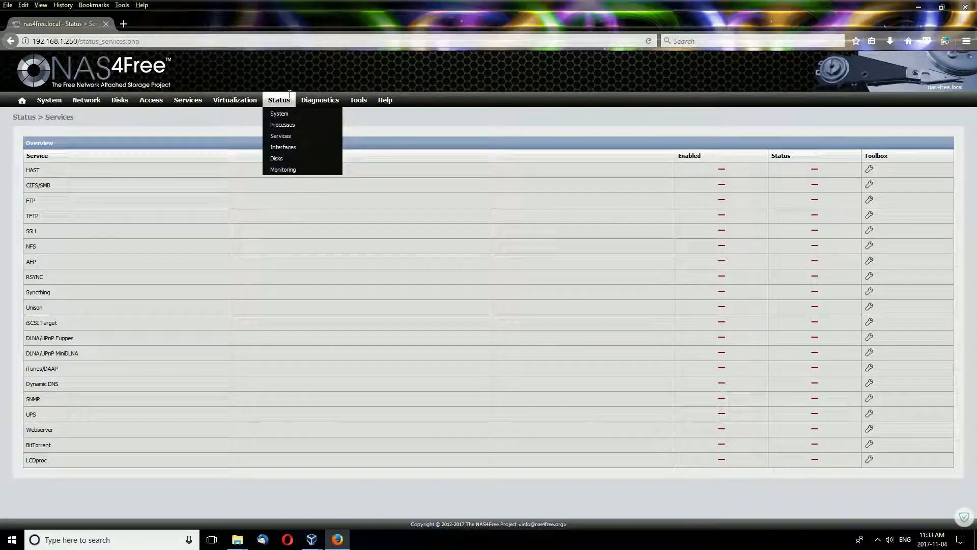
{"action": "left_click", "coordinate": [286, 147]}
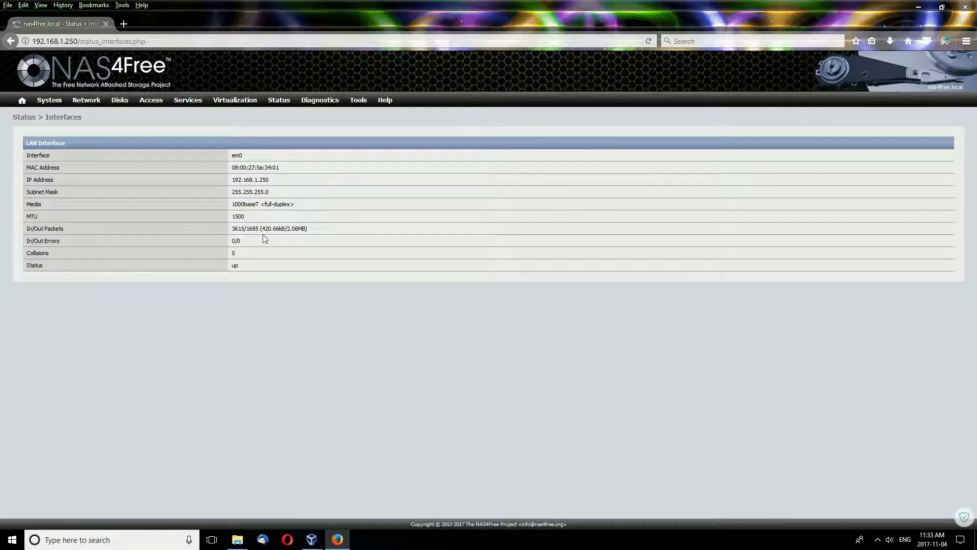
{"action": "mouse_move", "coordinate": [275, 101]}
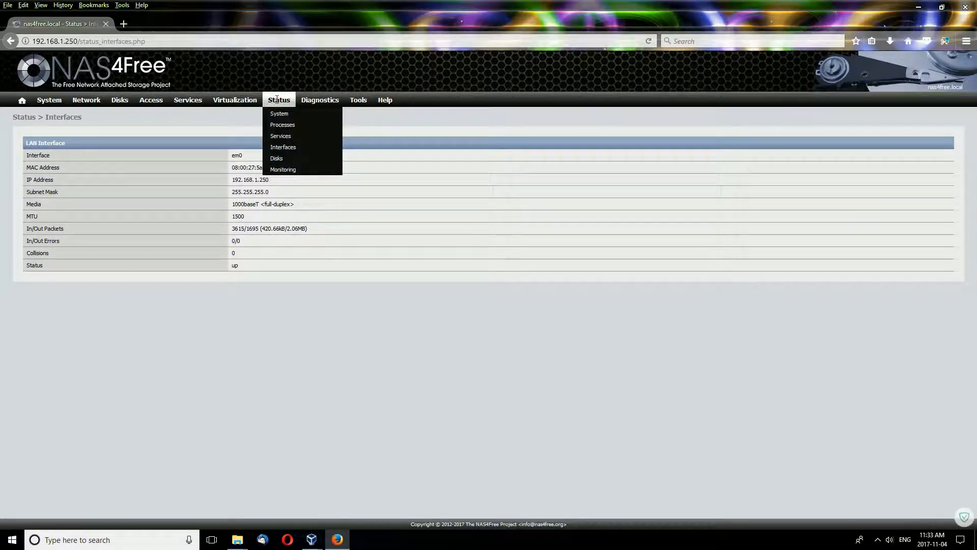
{"action": "left_click", "coordinate": [278, 158]}
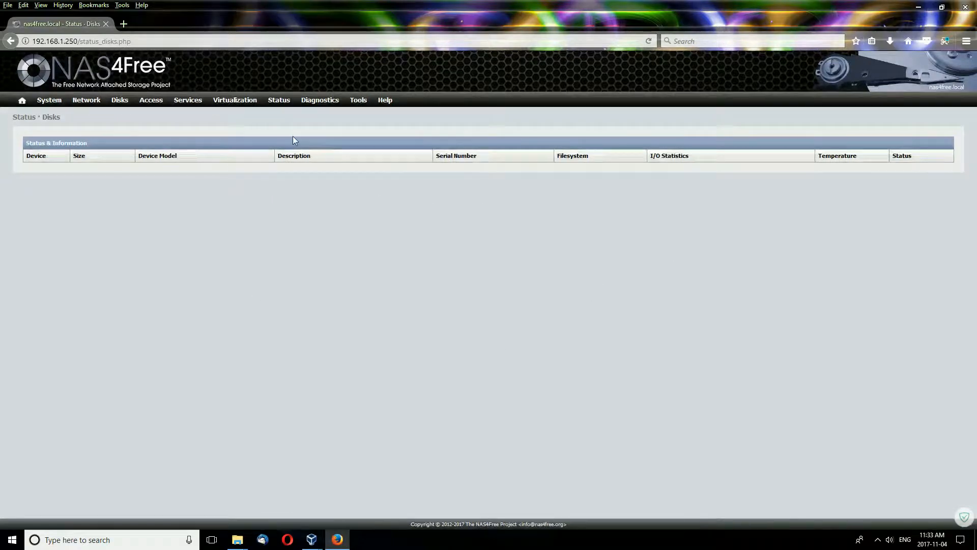
{"action": "mouse_move", "coordinate": [278, 103]}
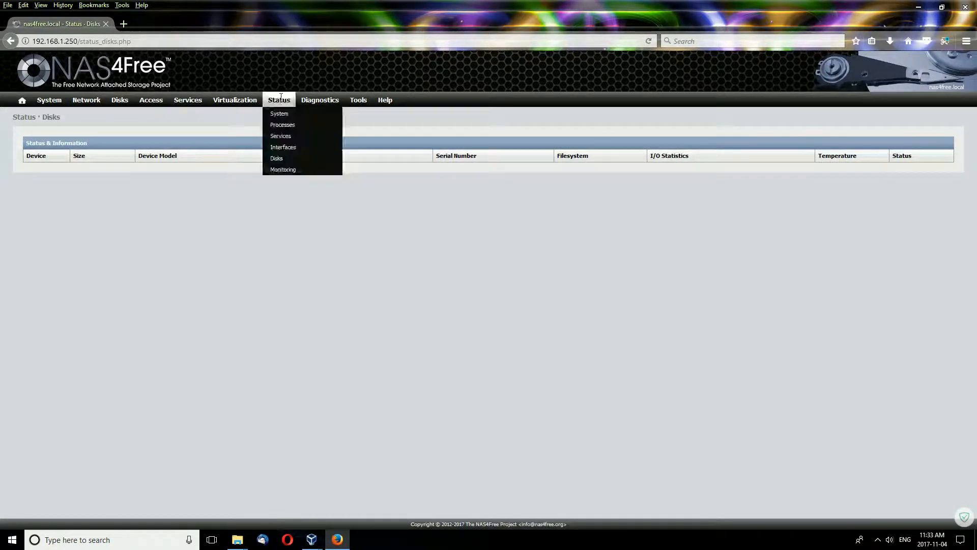
{"action": "left_click", "coordinate": [284, 170]}
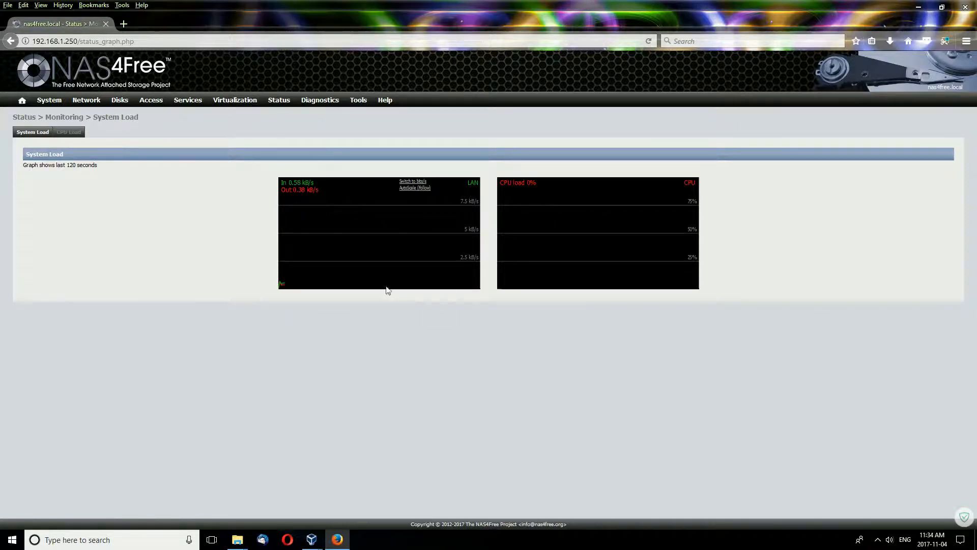
{"action": "mouse_move", "coordinate": [309, 98]}
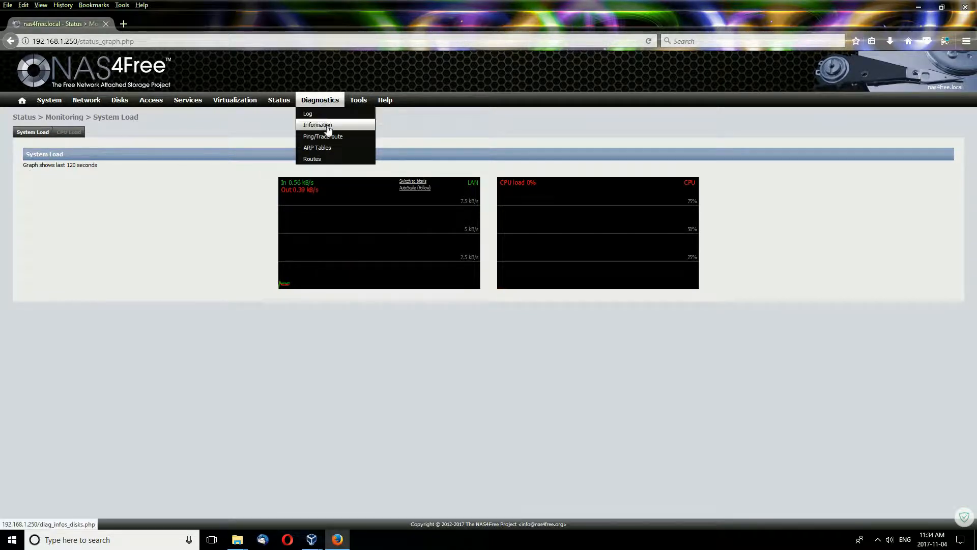
Open the Diagnostics system log and scroll through its entries.
{"action": "left_click", "coordinate": [326, 117]}
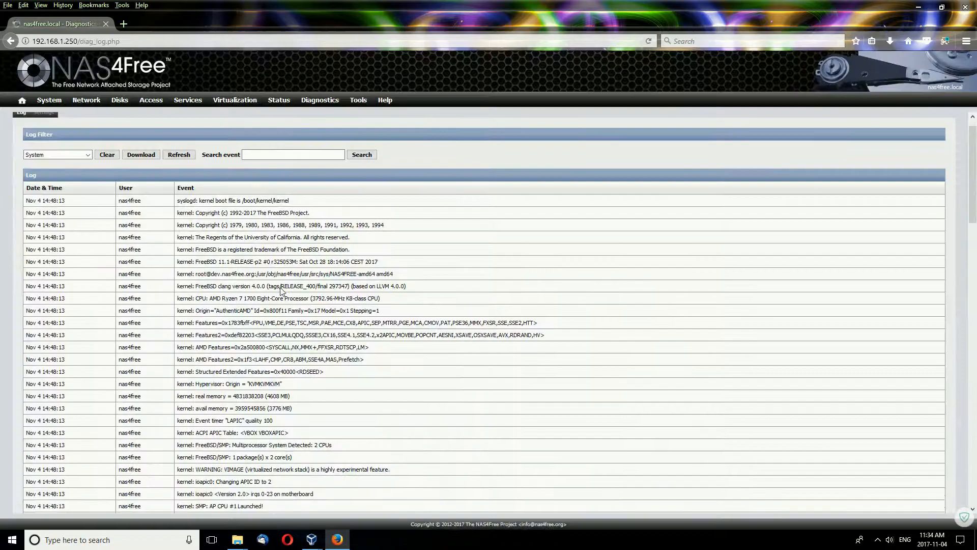
{"action": "scroll", "coordinate": [282, 292], "scroll_direction": "down", "scroll_amount": 5}
{"action": "scroll", "coordinate": [281, 292], "scroll_direction": "down", "scroll_amount": 5}
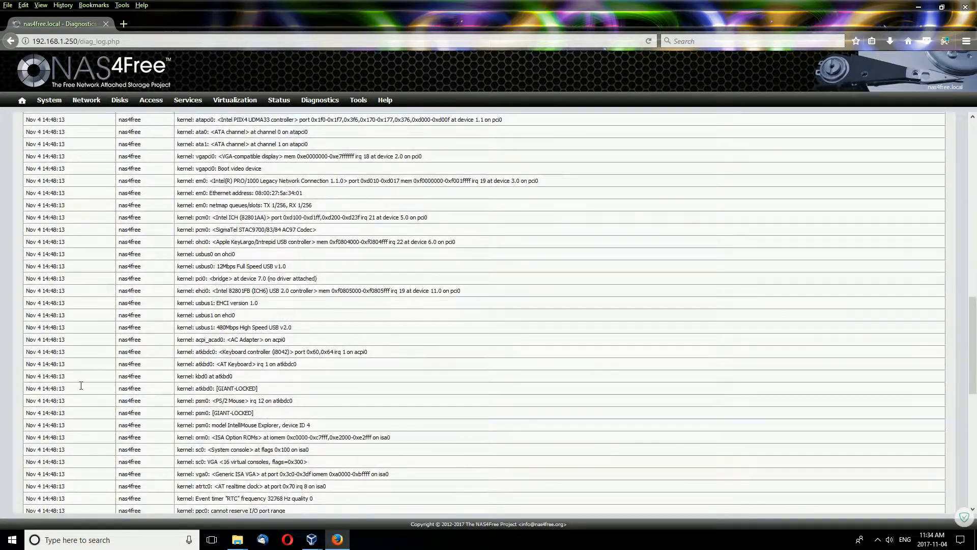
{"action": "scroll", "coordinate": [82, 385], "scroll_direction": "down", "scroll_amount": 5}
{"action": "scroll", "coordinate": [202, 336], "scroll_direction": "down", "scroll_amount": 5}
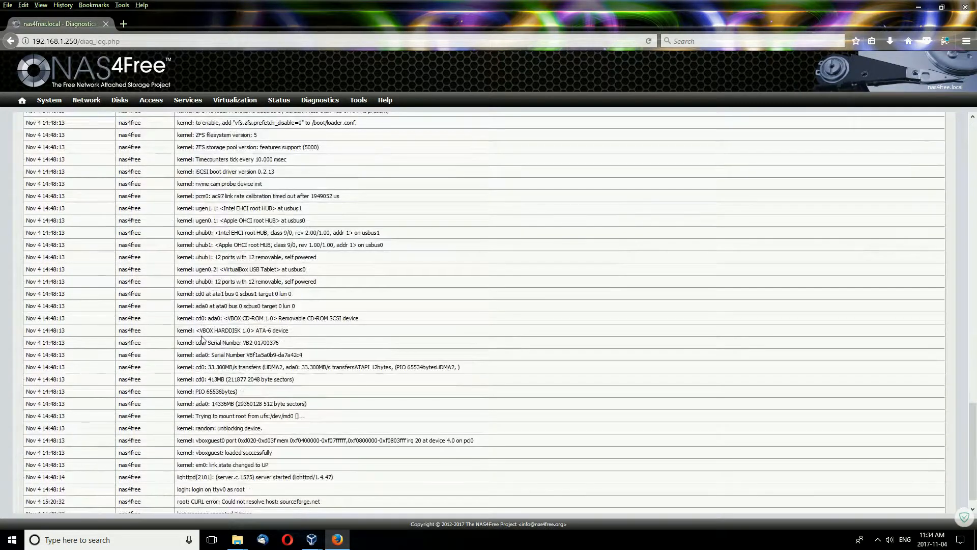
{"action": "scroll", "coordinate": [202, 338], "scroll_direction": "up", "scroll_amount": 15}
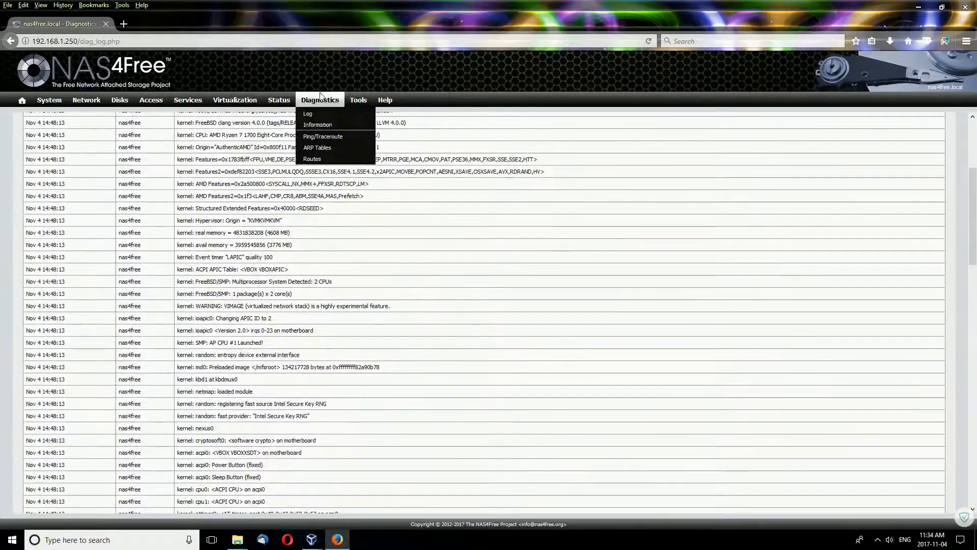
Go through the Information tabs: Disks, partitions, S.M.A.R.T., CIFS/SMB, RSYNC Client and Sockets.
{"action": "left_click", "coordinate": [315, 125]}
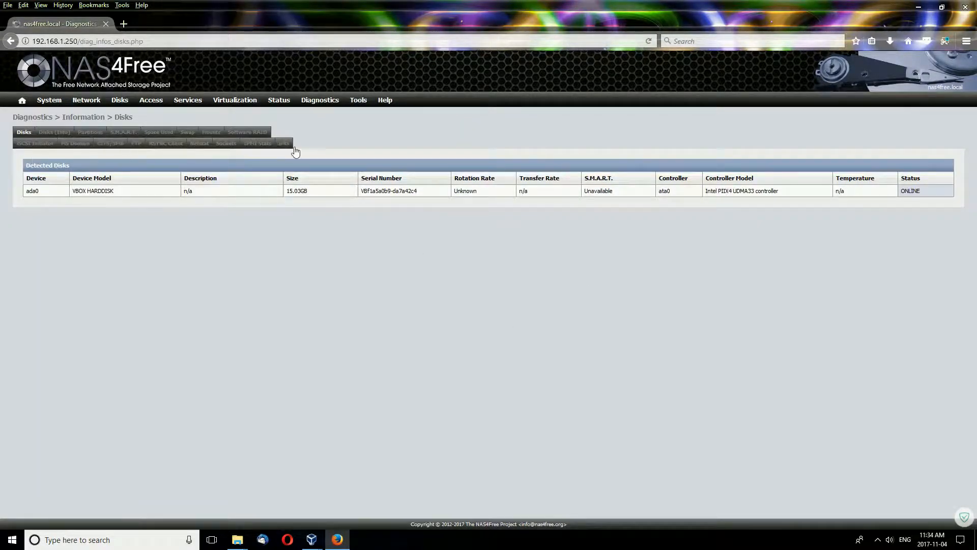
{"action": "left_click", "coordinate": [90, 132]}
{"action": "left_click", "coordinate": [126, 134]}
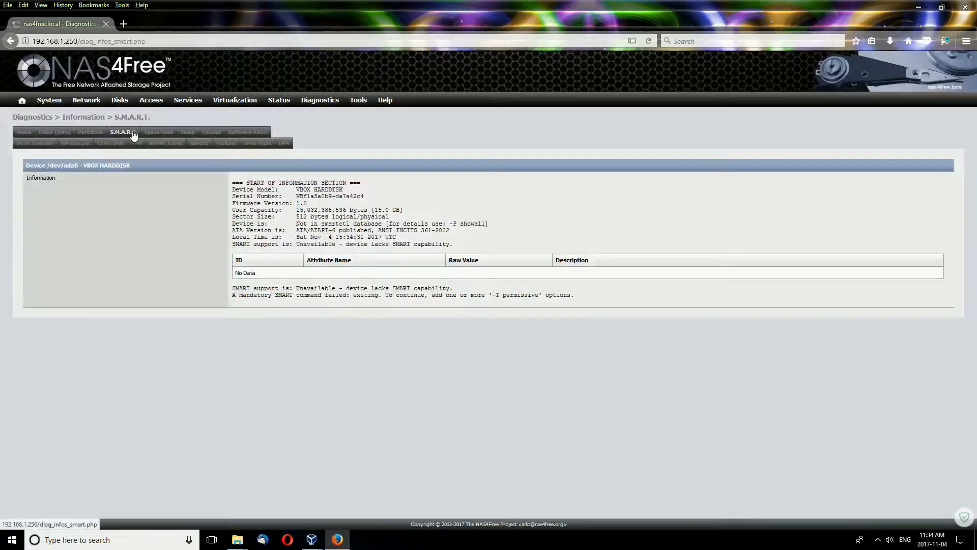
{"action": "left_click", "coordinate": [114, 144]}
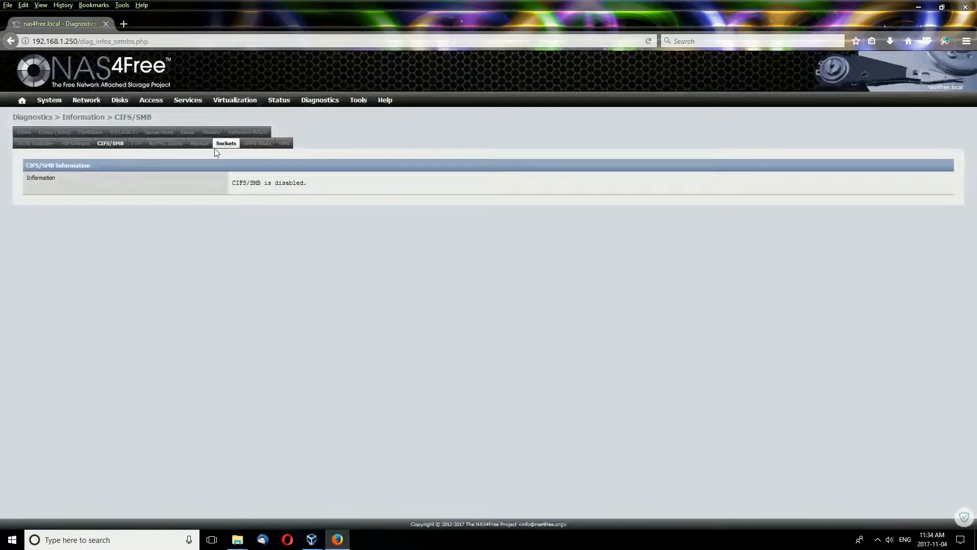
{"action": "left_click", "coordinate": [167, 143]}
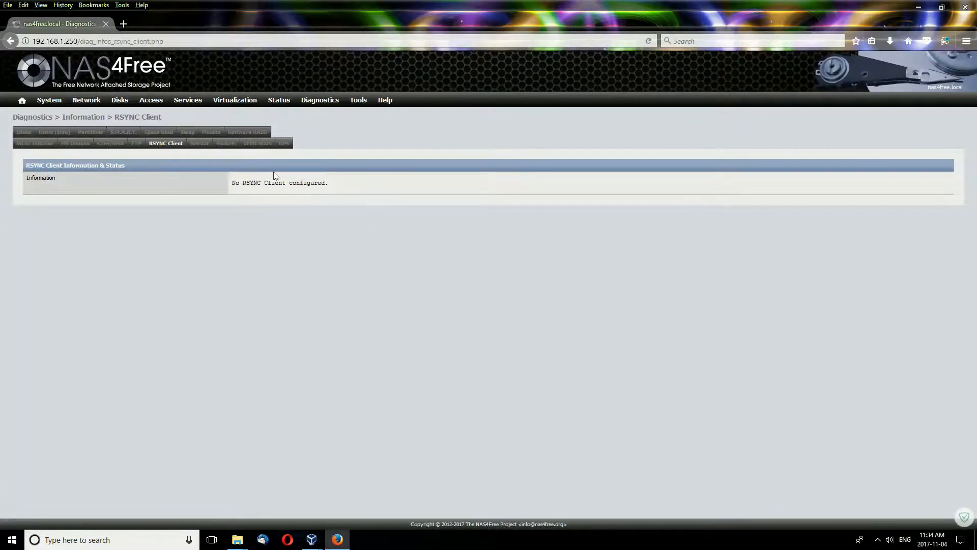
{"action": "left_click", "coordinate": [230, 144]}
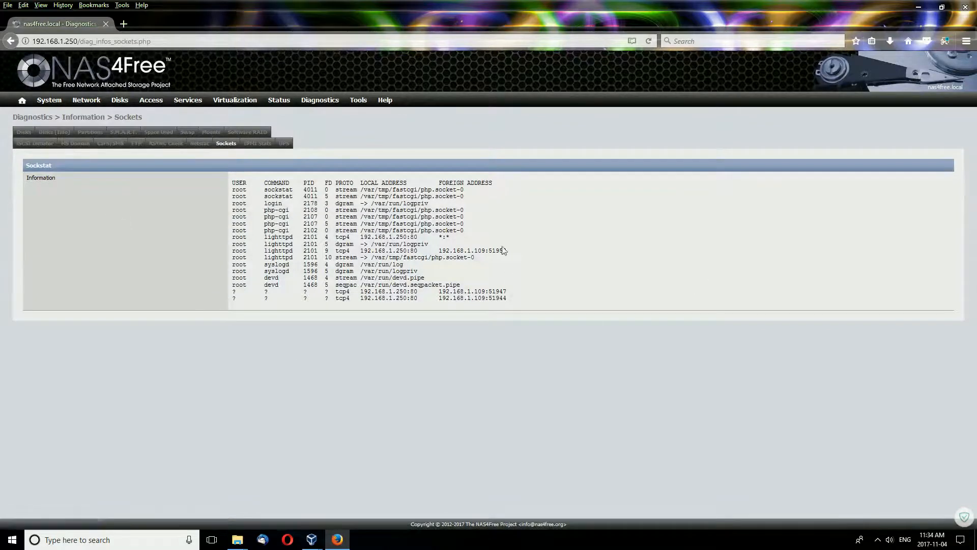
View the Diagnostics Ping, ARP Tables and Routes pages.
{"action": "mouse_move", "coordinate": [320, 102]}
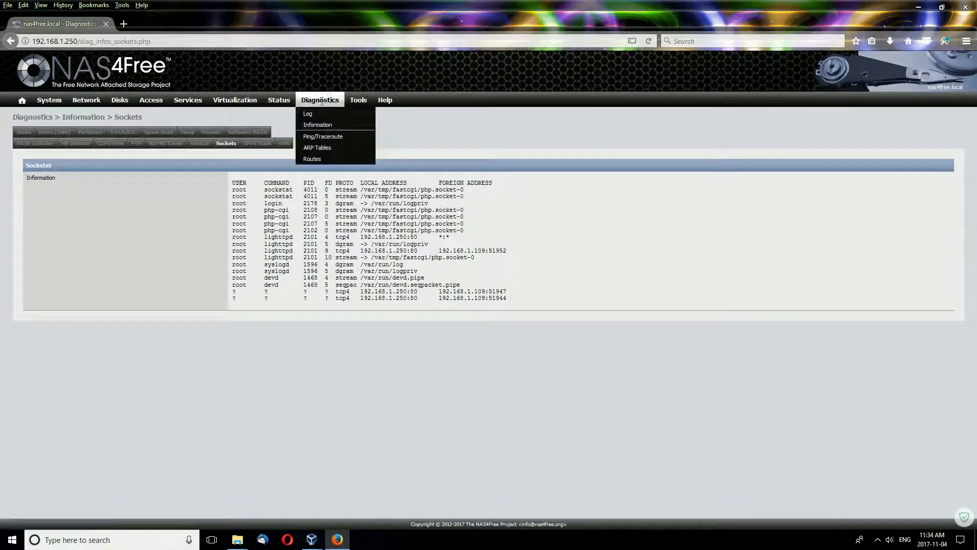
{"action": "left_click", "coordinate": [327, 136]}
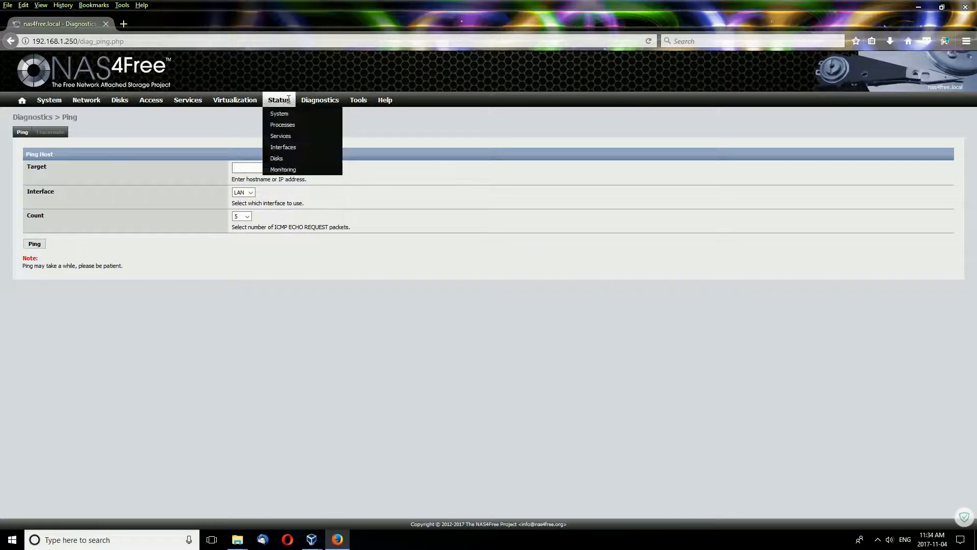
{"action": "mouse_move", "coordinate": [320, 101]}
{"action": "left_click", "coordinate": [317, 149]}
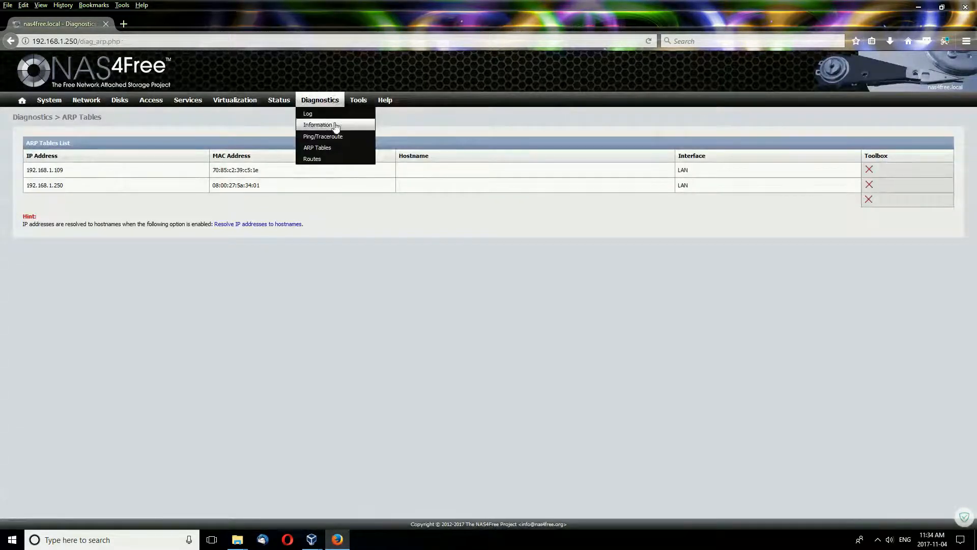
{"action": "left_click", "coordinate": [324, 160]}
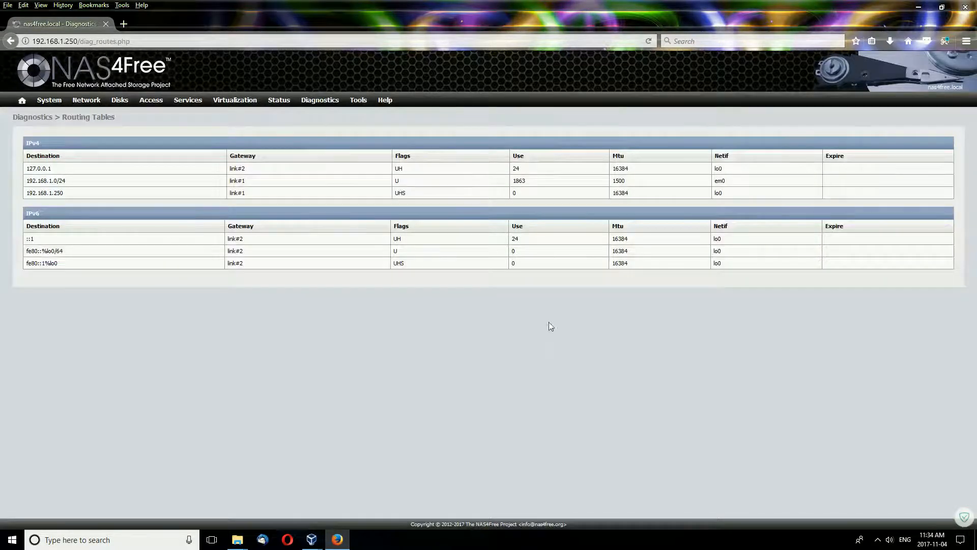
{"action": "mouse_move", "coordinate": [367, 106]}
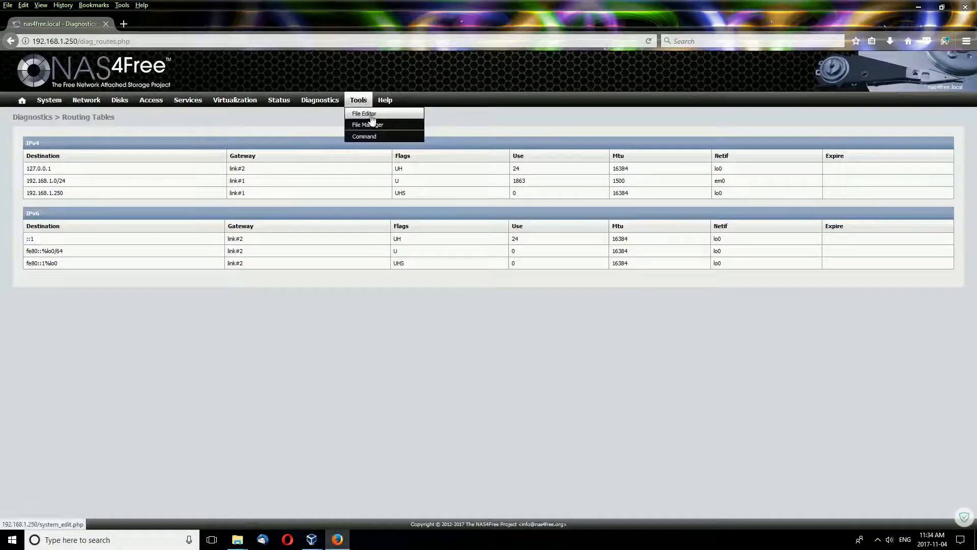
Open Tools File Editor, then sign into the File Manager with the admin credentials.
{"action": "left_click", "coordinate": [371, 114]}
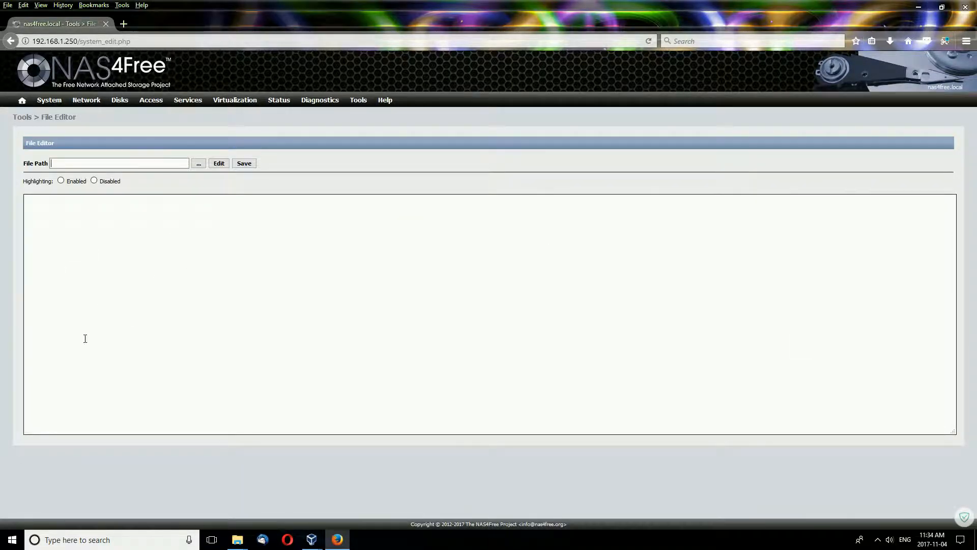
{"action": "mouse_move", "coordinate": [335, 100]}
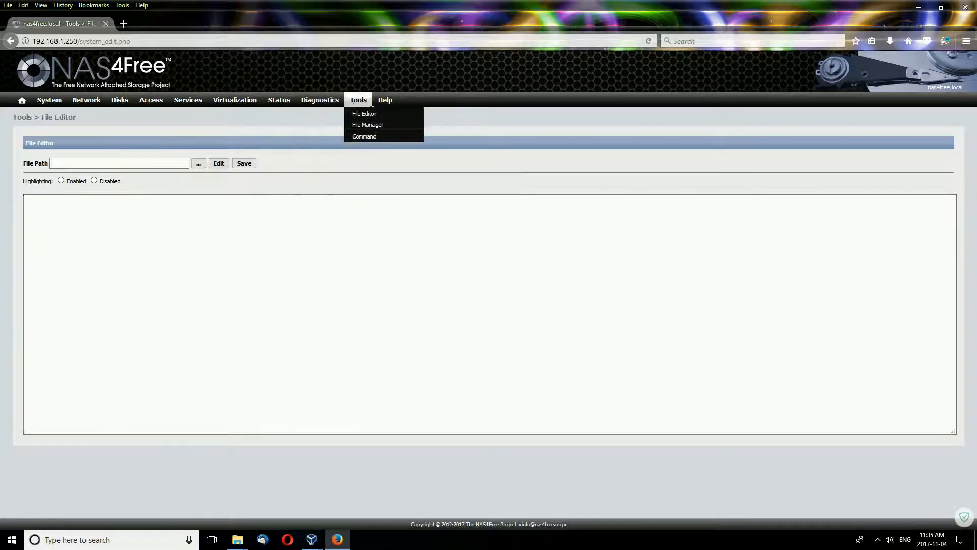
{"action": "left_click", "coordinate": [362, 125]}
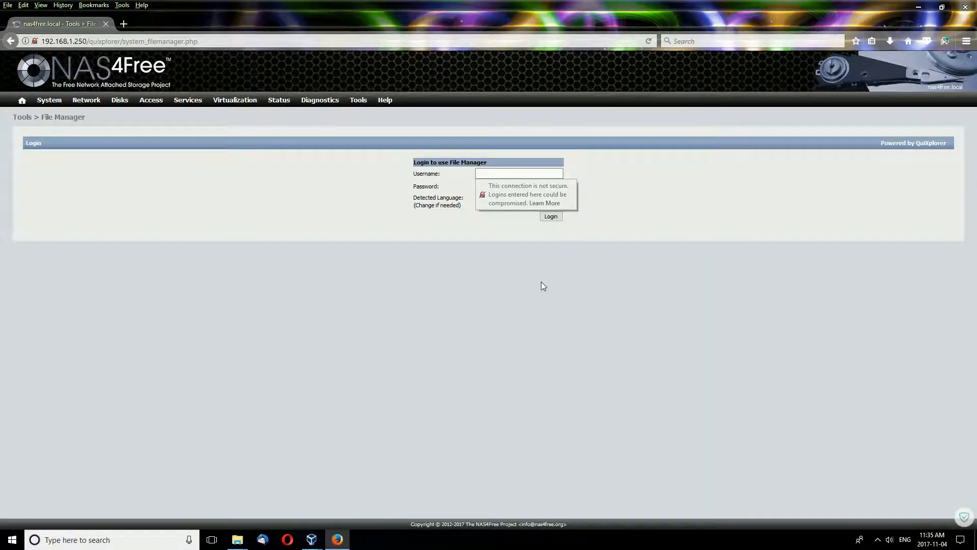
{"action": "type", "text": "admin"}
{"action": "key", "text": "Tab"}
{"action": "type", "text": "nas4free"}
{"action": "key", "text": "Return"}
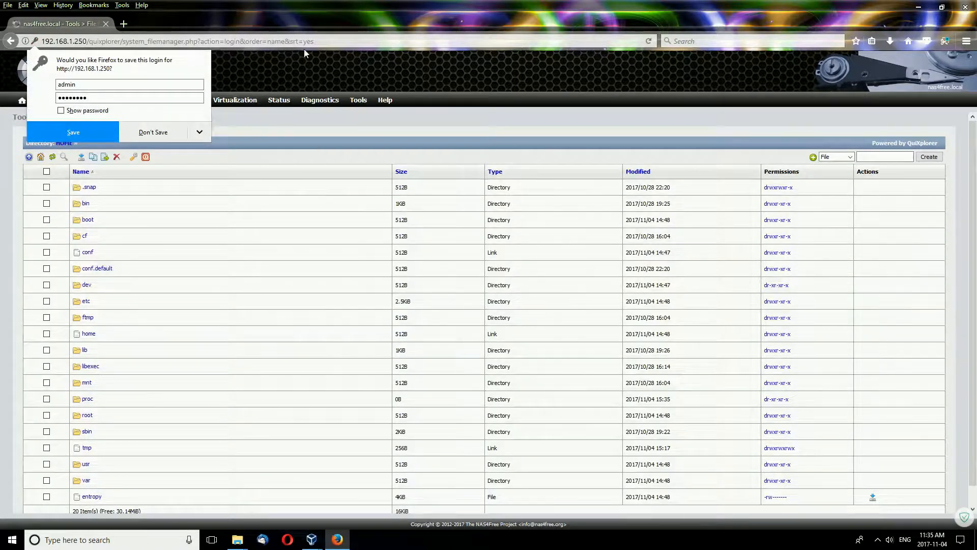
Dismiss Firefox's save-password prompt and scroll the top-level folder list.
{"action": "left_click", "coordinate": [360, 24]}
{"action": "scroll", "coordinate": [545, 250], "scroll_direction": "down", "scroll_amount": 2}
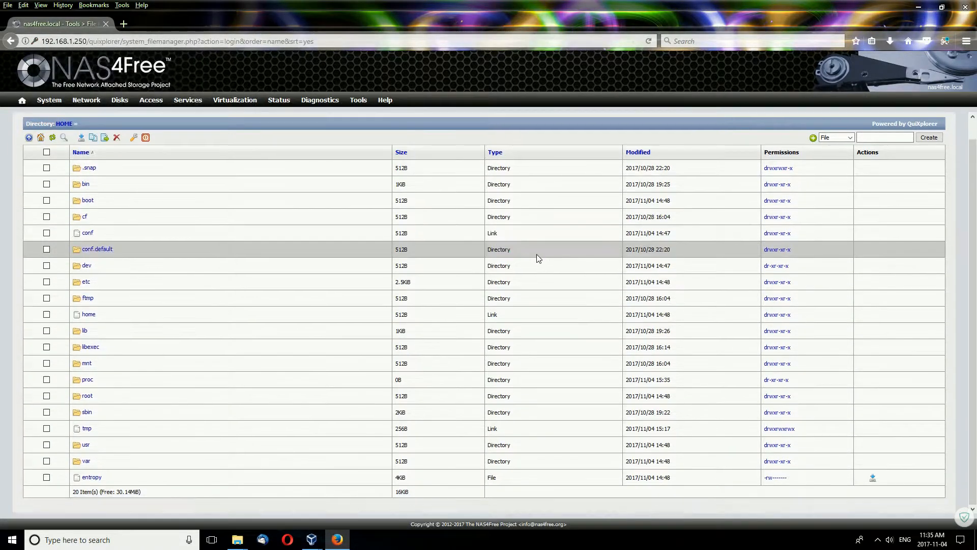
{"action": "scroll", "coordinate": [533, 254], "scroll_direction": "up", "scroll_amount": 1}
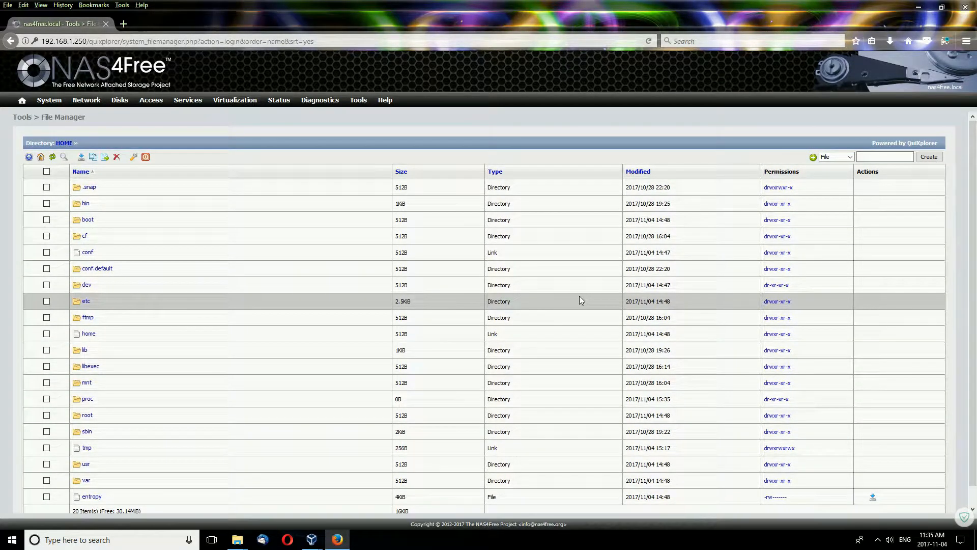
{"action": "scroll", "coordinate": [579, 300], "scroll_direction": "down", "scroll_amount": 1}
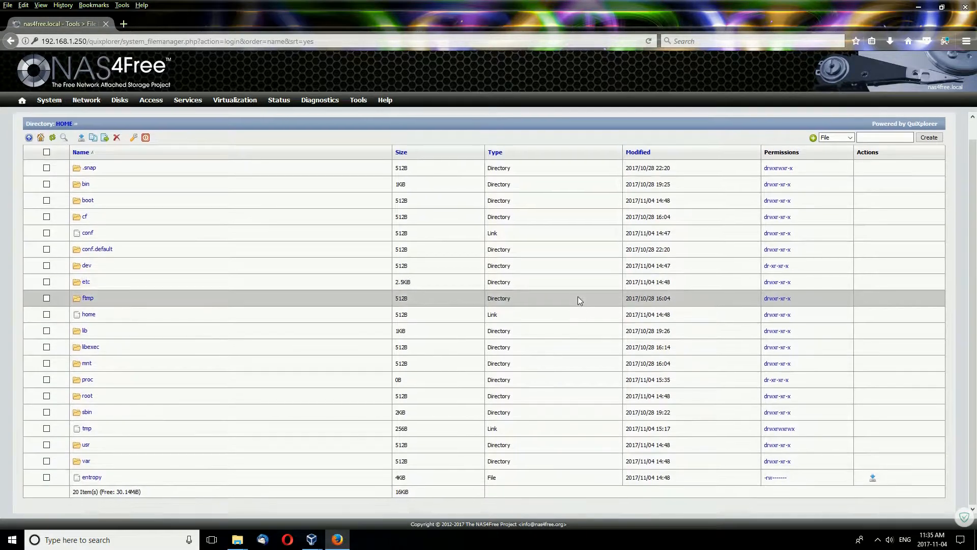
{"action": "scroll", "coordinate": [578, 299], "scroll_direction": "up", "scroll_amount": 1}
Open Tools Command to show the Execute Command page with empty fields.
{"action": "mouse_move", "coordinate": [358, 99]}
{"action": "left_click", "coordinate": [362, 135]}
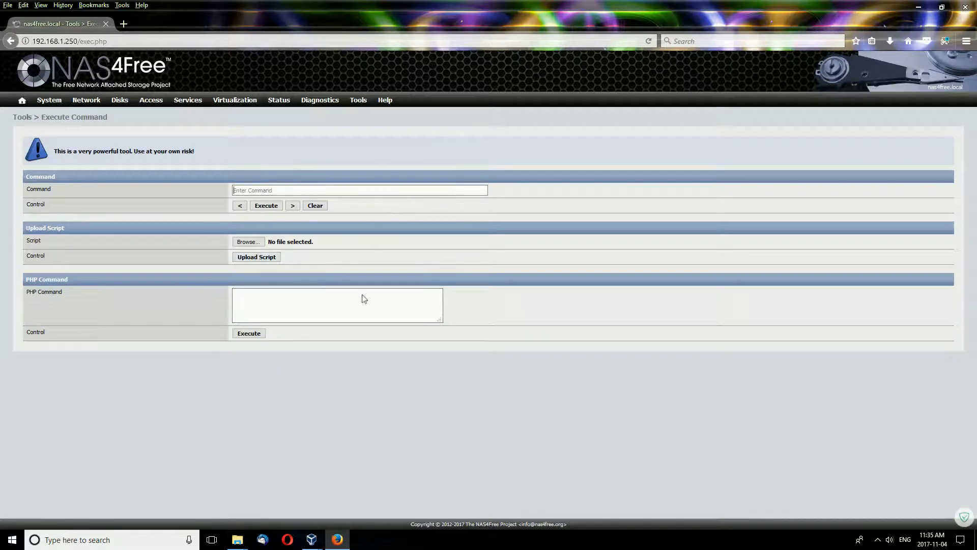
{"action": "mouse_move", "coordinate": [390, 100]}
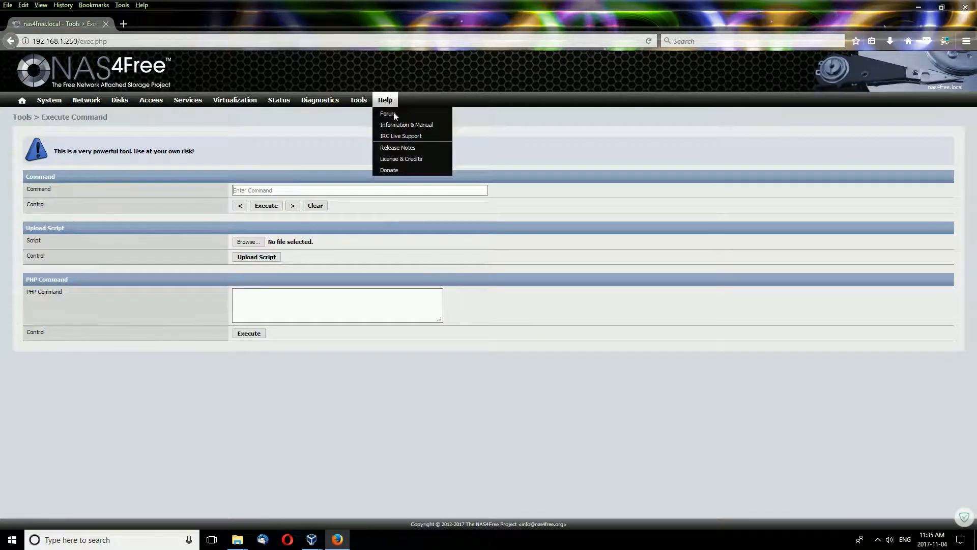